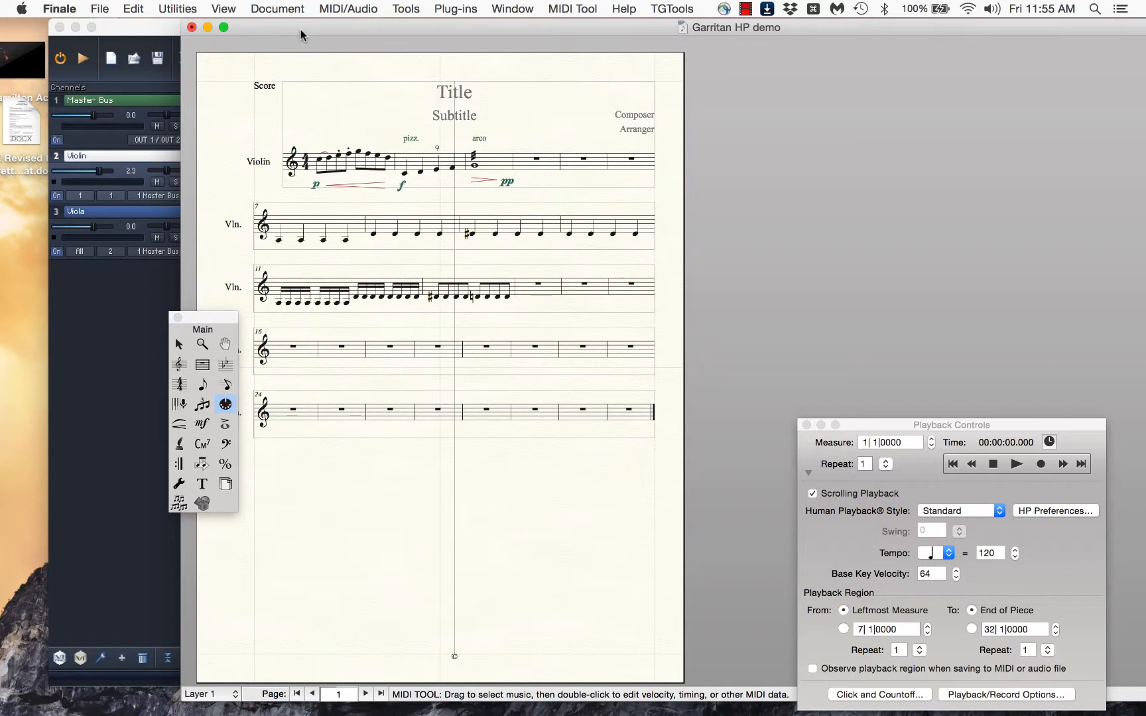
# Play the Garritan HP demo violin score from measure 1 and stop playback after the opening measures
pyautogui.moveTo(301, 30)
pyautogui.mouseDown()
pyautogui.moveTo(491, 30)
pyautogui.moveTo(279, 27)
pyautogui.mouseUp()
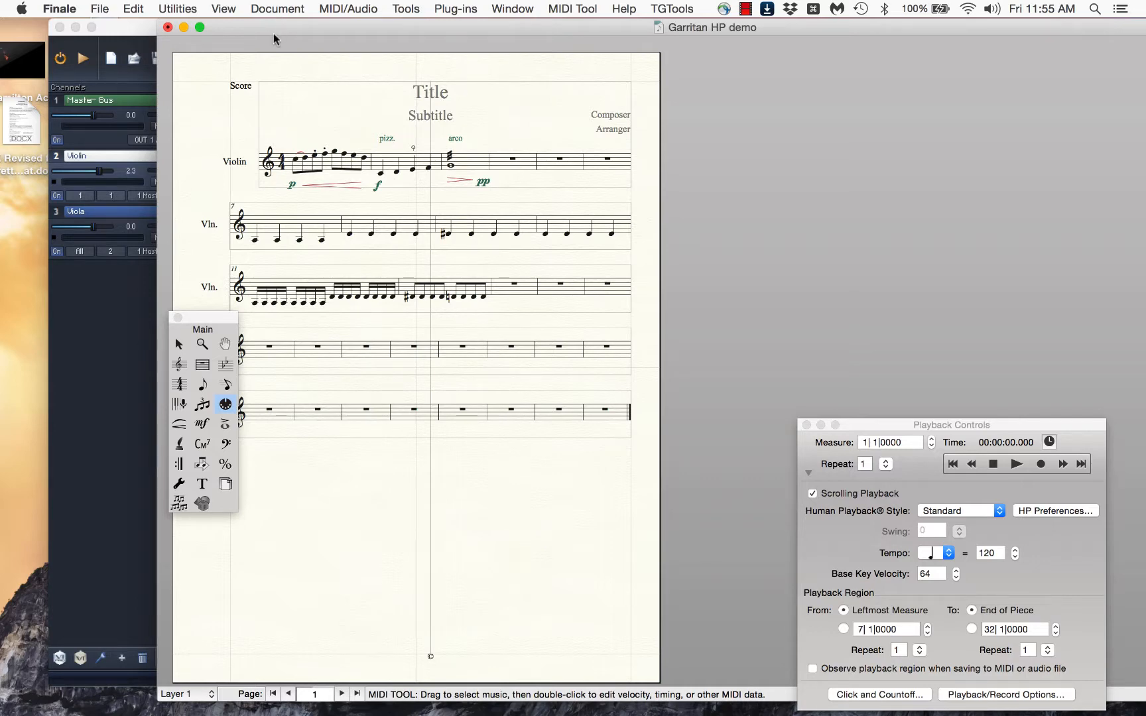
pyautogui.moveTo(274, 33); pyautogui.dragTo(276, 62)
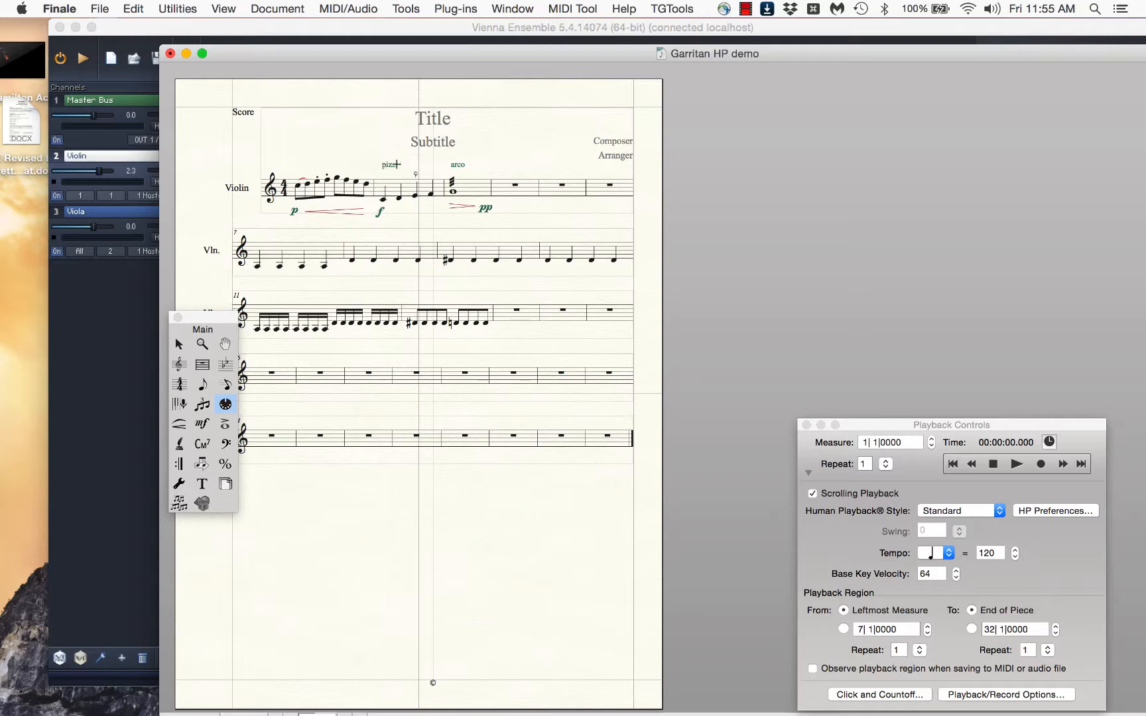
pyautogui.press('super+equal')
pyautogui.press('super+equal')
pyautogui.press('super+equal')
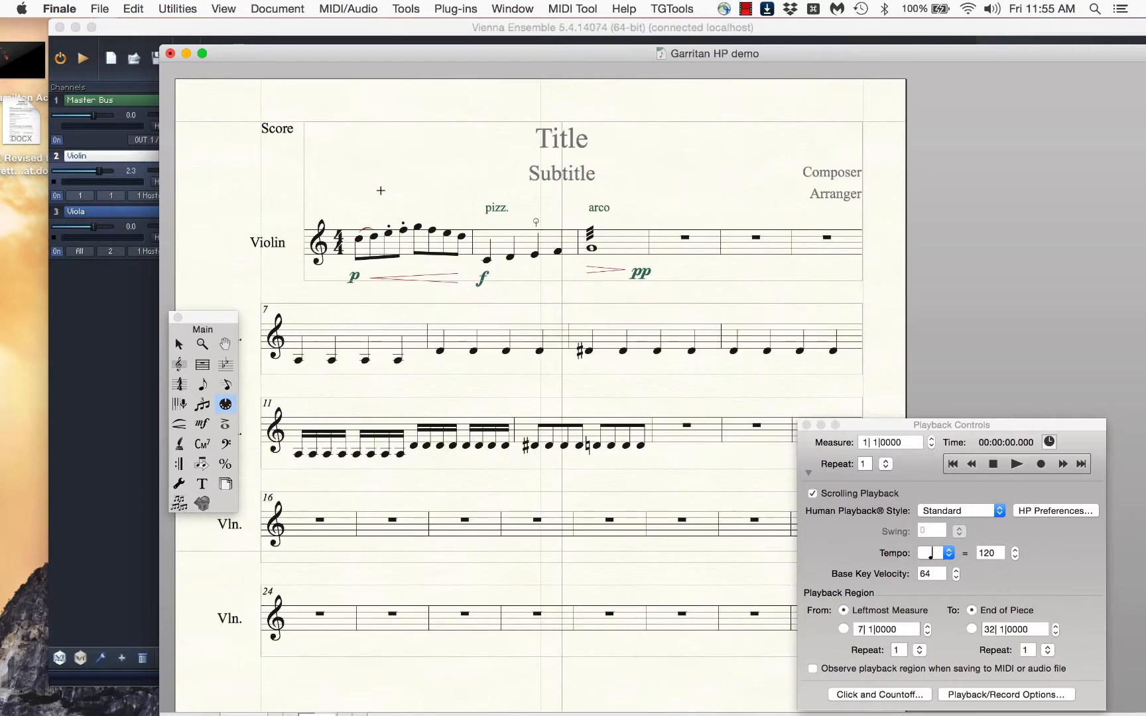
pyautogui.scroll(-1, 858, 414)
pyautogui.hscroll(1, 858, 414)
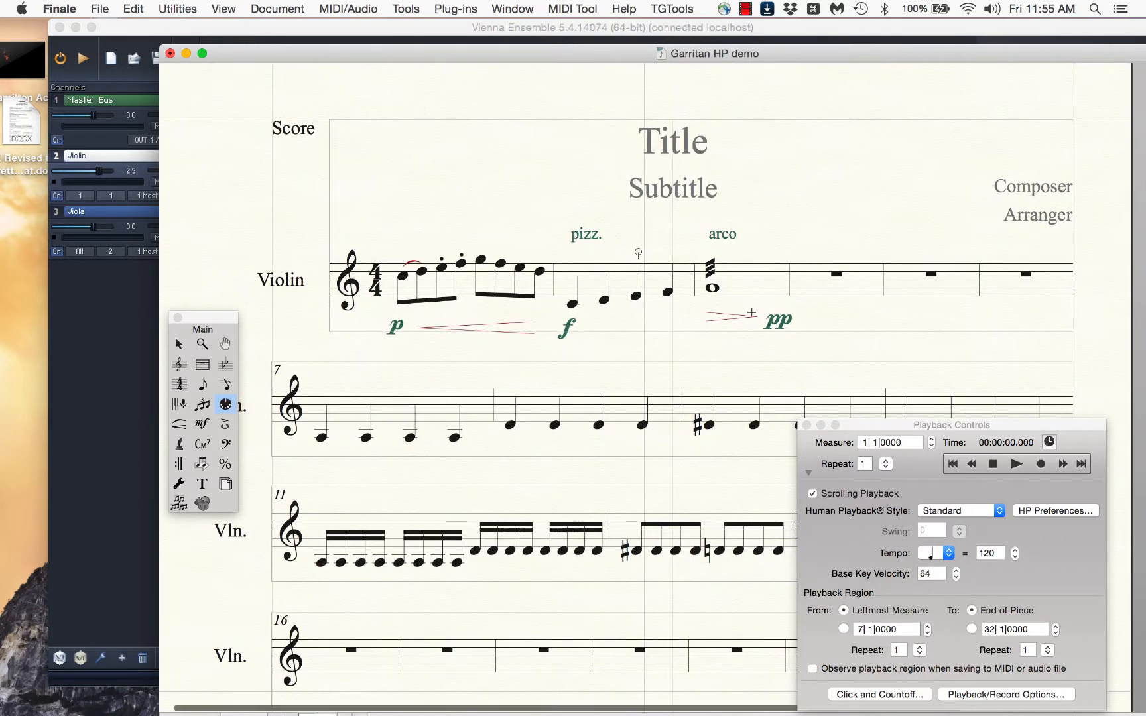
pyautogui.scroll(-3, 752, 312)
pyautogui.hscroll(2, 752, 312)
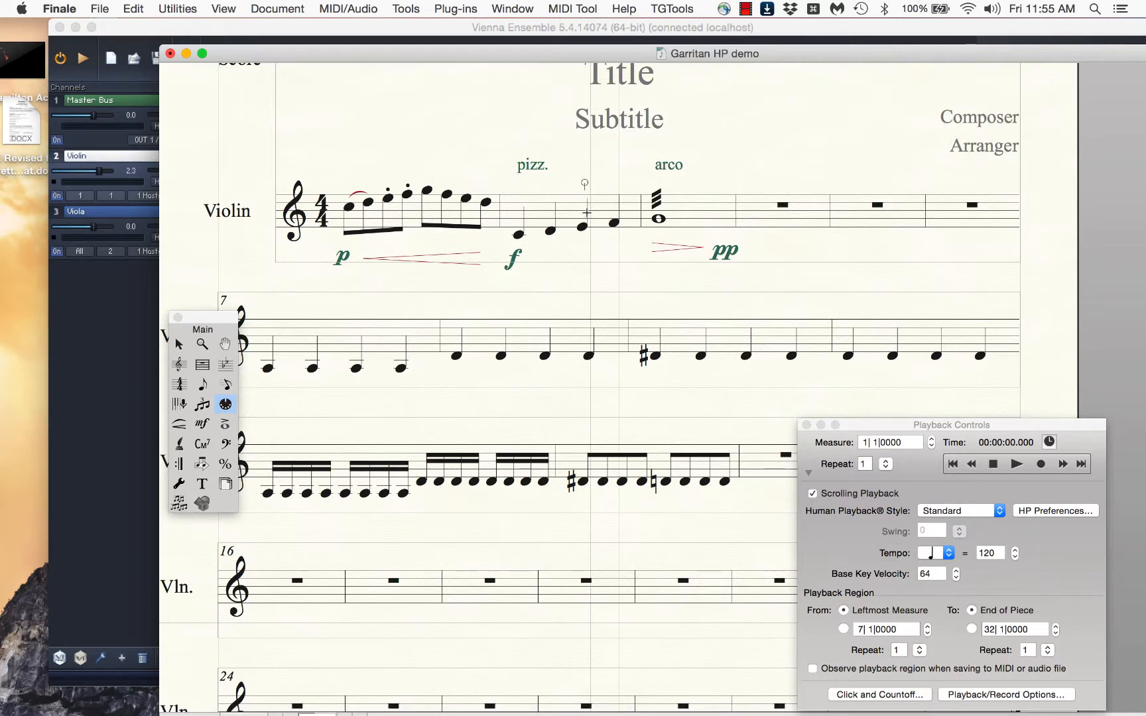
pyautogui.click(991, 464)
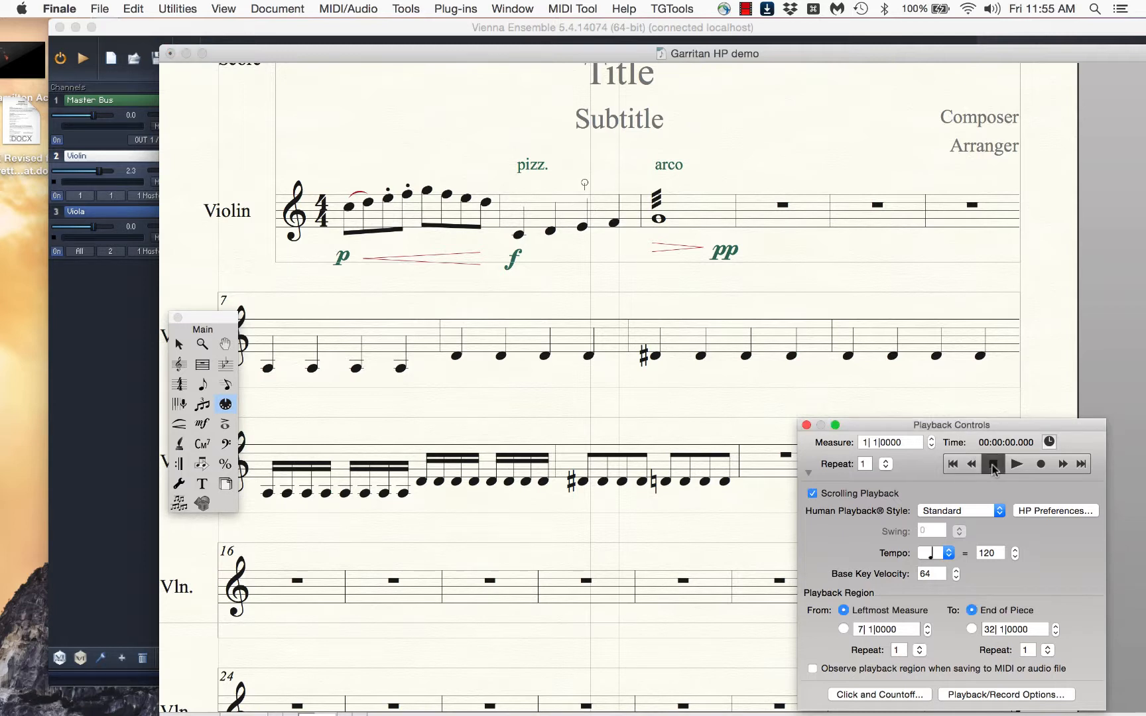
pyautogui.click(1016, 464)
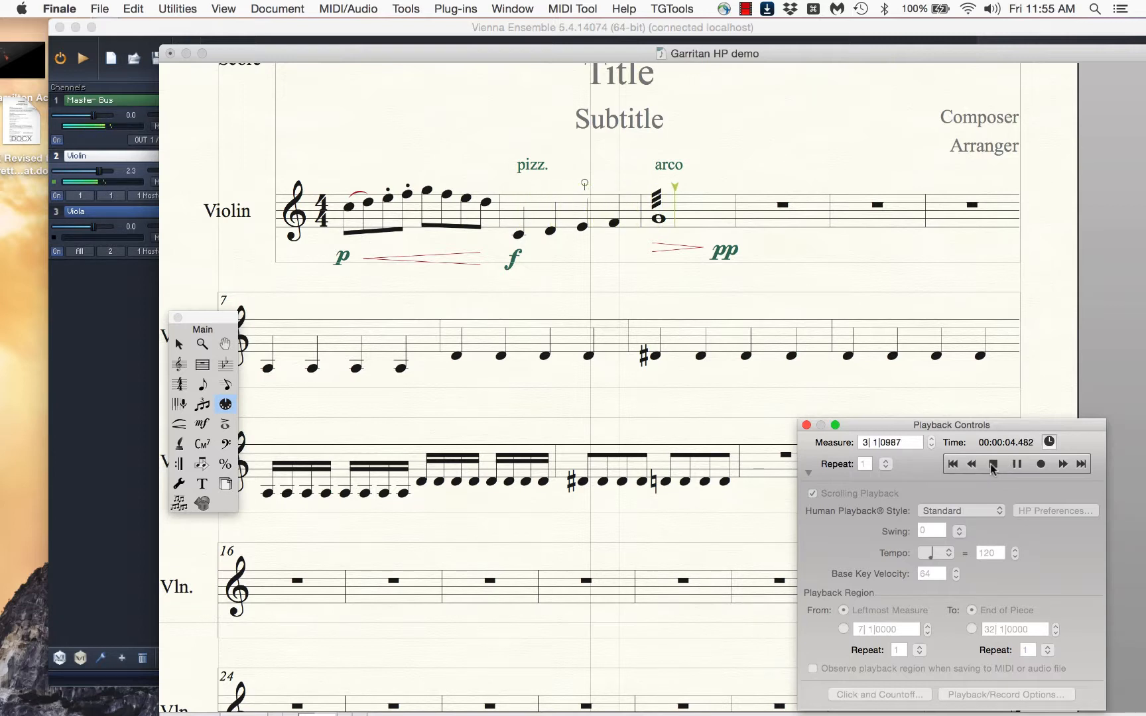
pyautogui.click(993, 465)
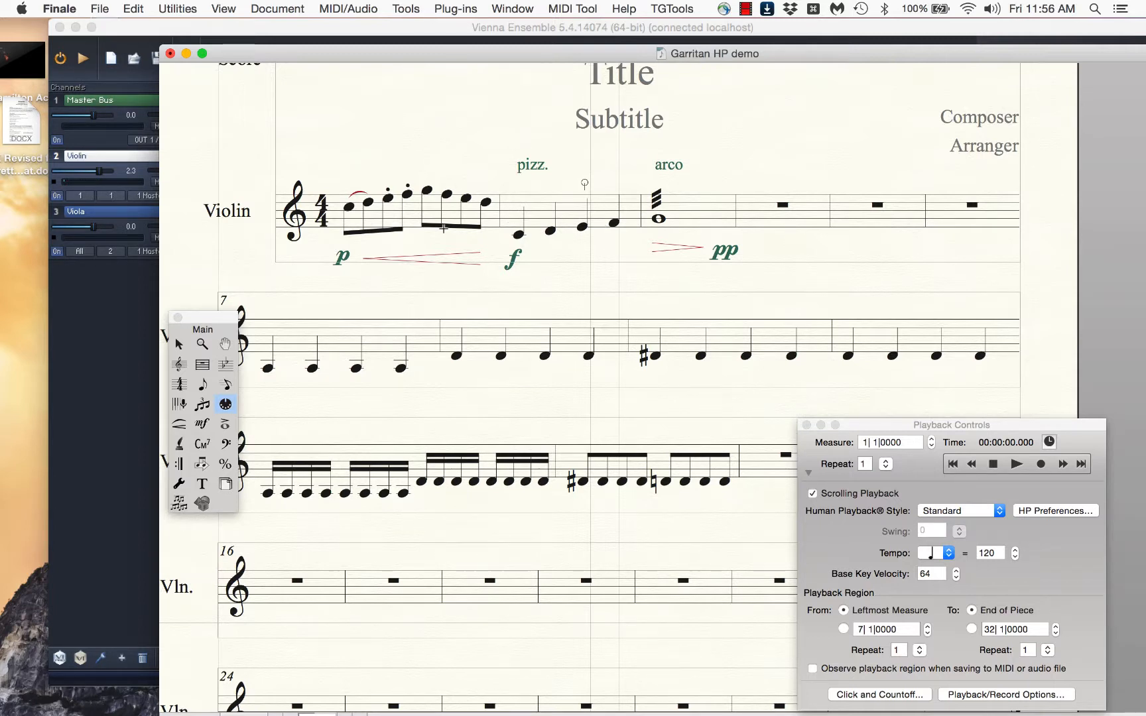
# Switch to Vienna Ensemble and review the patches in the 00 Violin advanced folder under 01 Solo Strings
pyautogui.moveTo(282, 53); pyautogui.dragTo(600, 32)
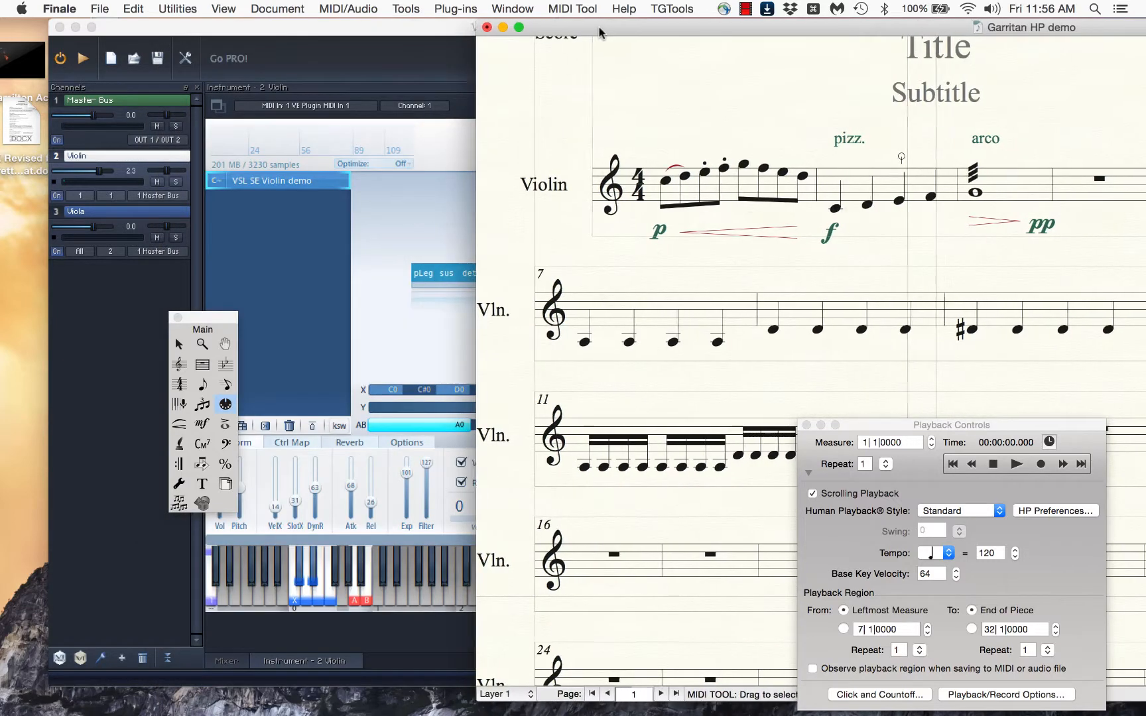
pyautogui.click(398, 219)
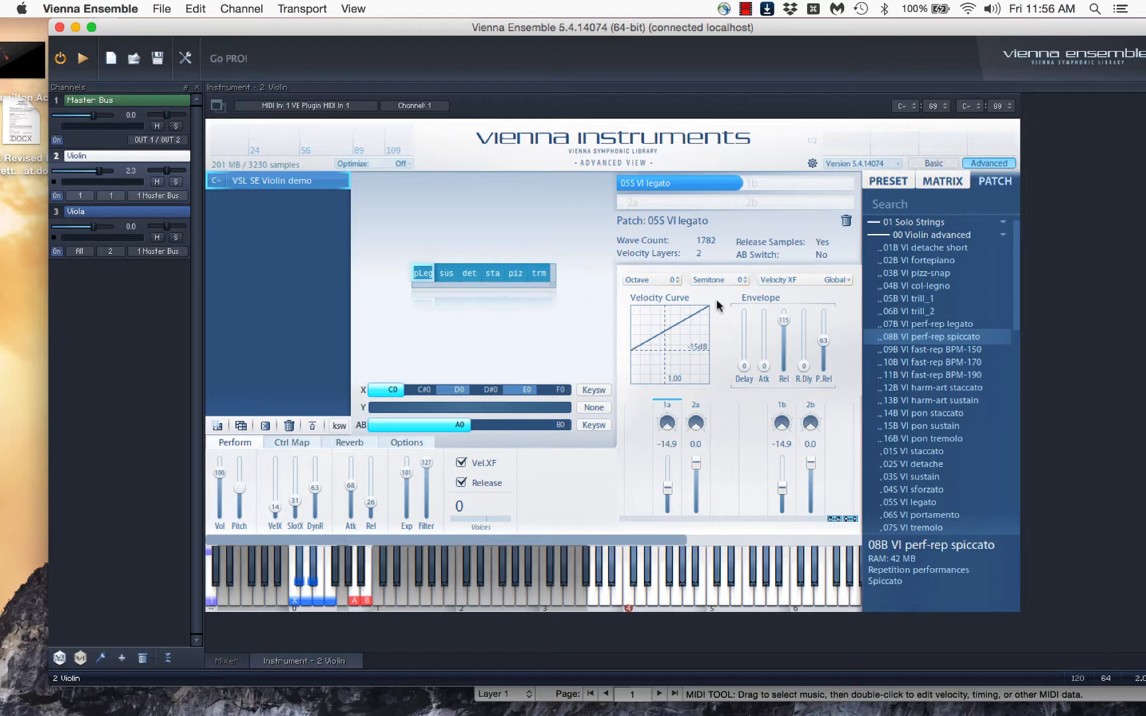
pyautogui.scroll(2, 908, 314)
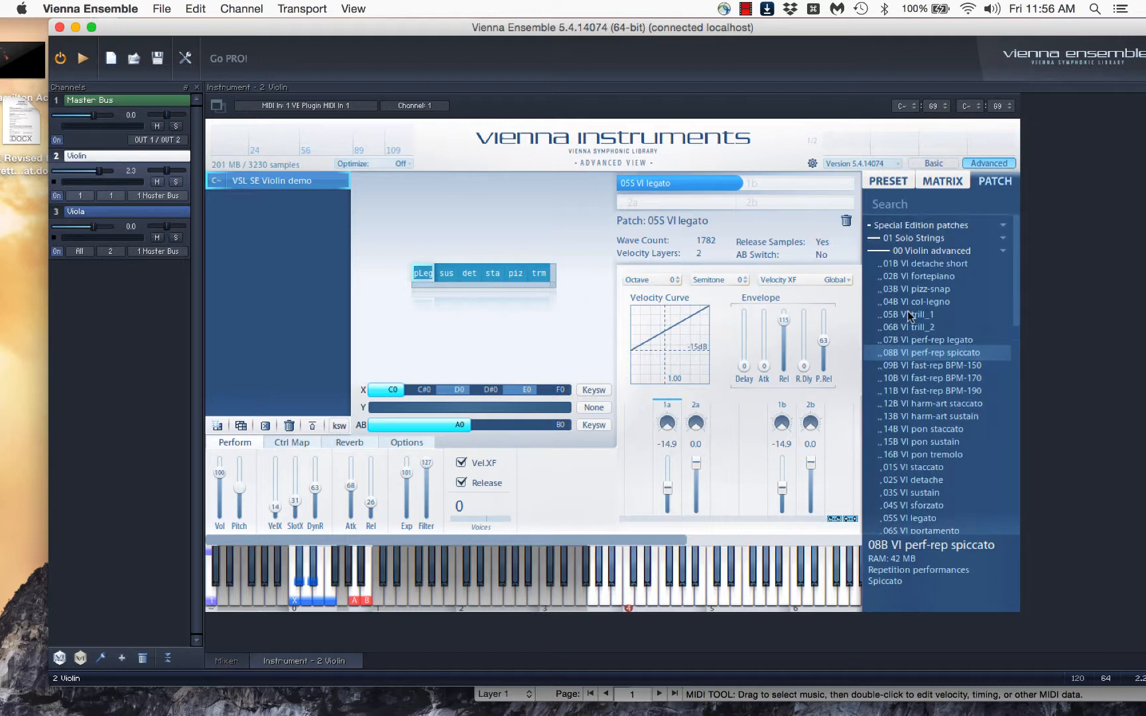
pyautogui.click(930, 252)
pyautogui.click(929, 252)
pyautogui.click(930, 252)
pyautogui.click(929, 251)
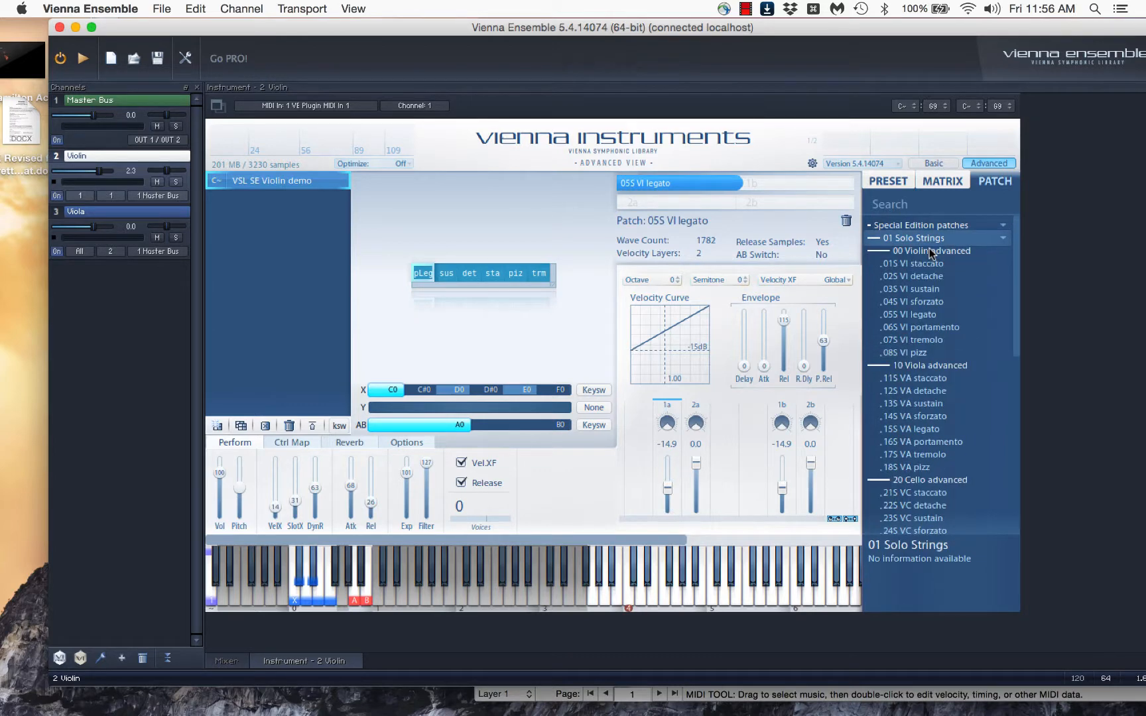
pyautogui.click(930, 252)
pyautogui.click(930, 252)
pyautogui.click(941, 252)
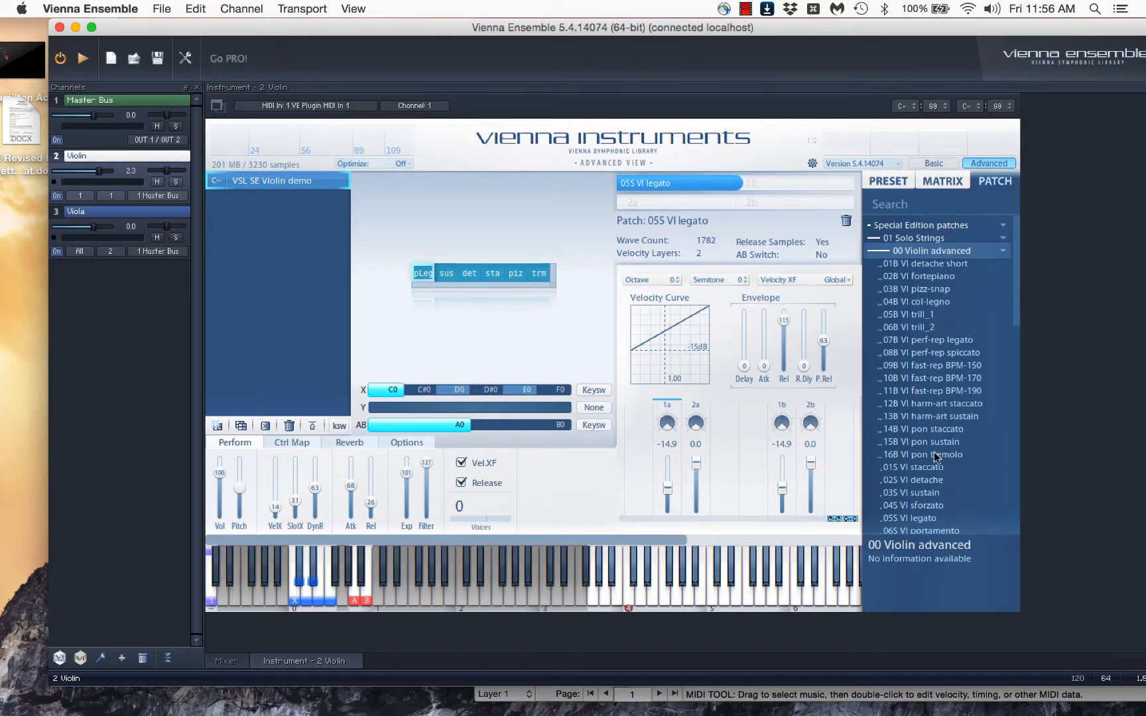
pyautogui.scroll(-3, 934, 451)
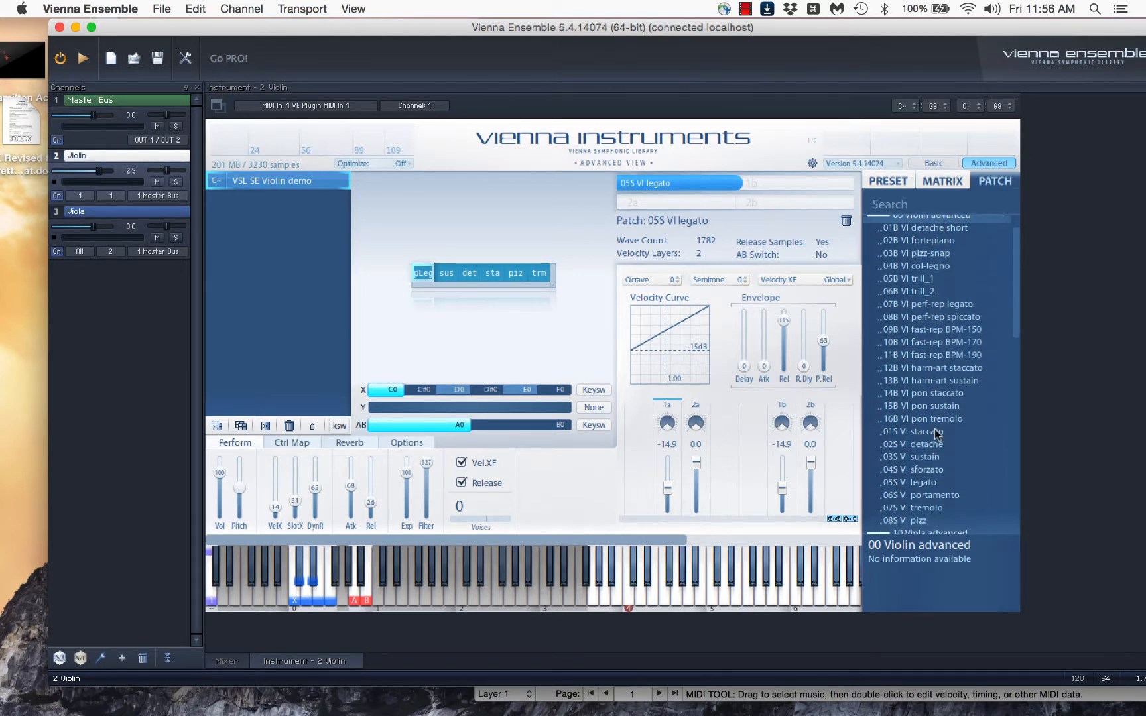
pyautogui.scroll(3, 985, 384)
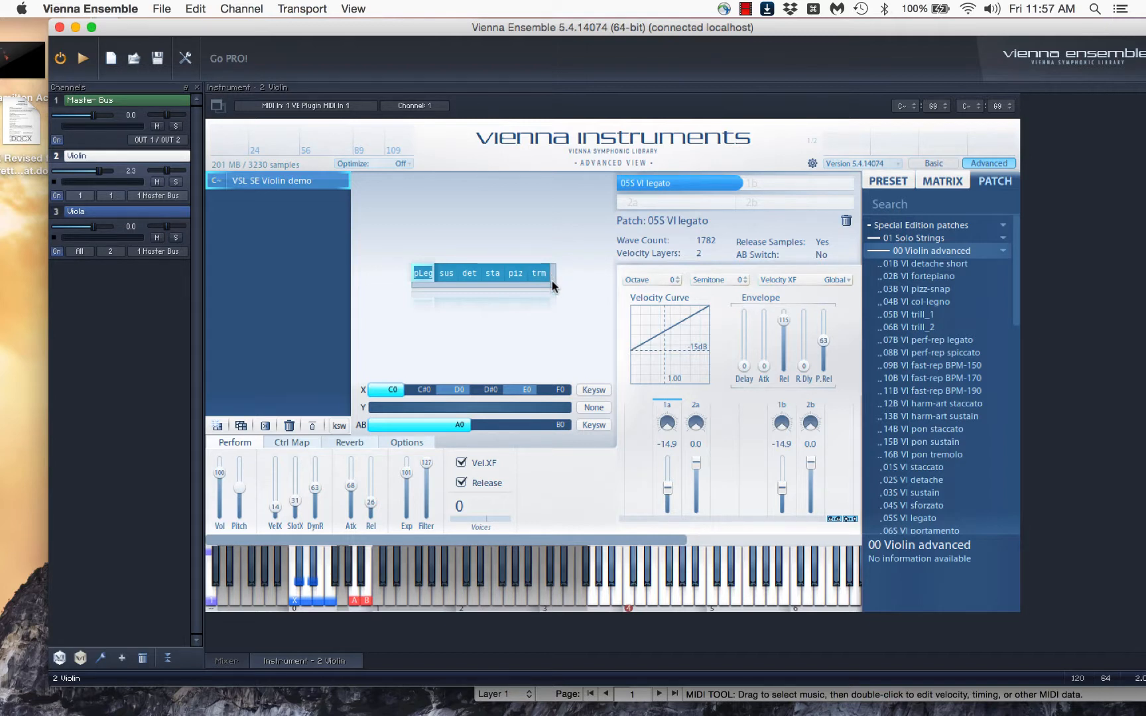
# Extend the violin matrix to three rows and assign the 15B VI pon sustain patch to cells B1 and B2
pyautogui.moveTo(551, 286); pyautogui.dragTo(549, 301)
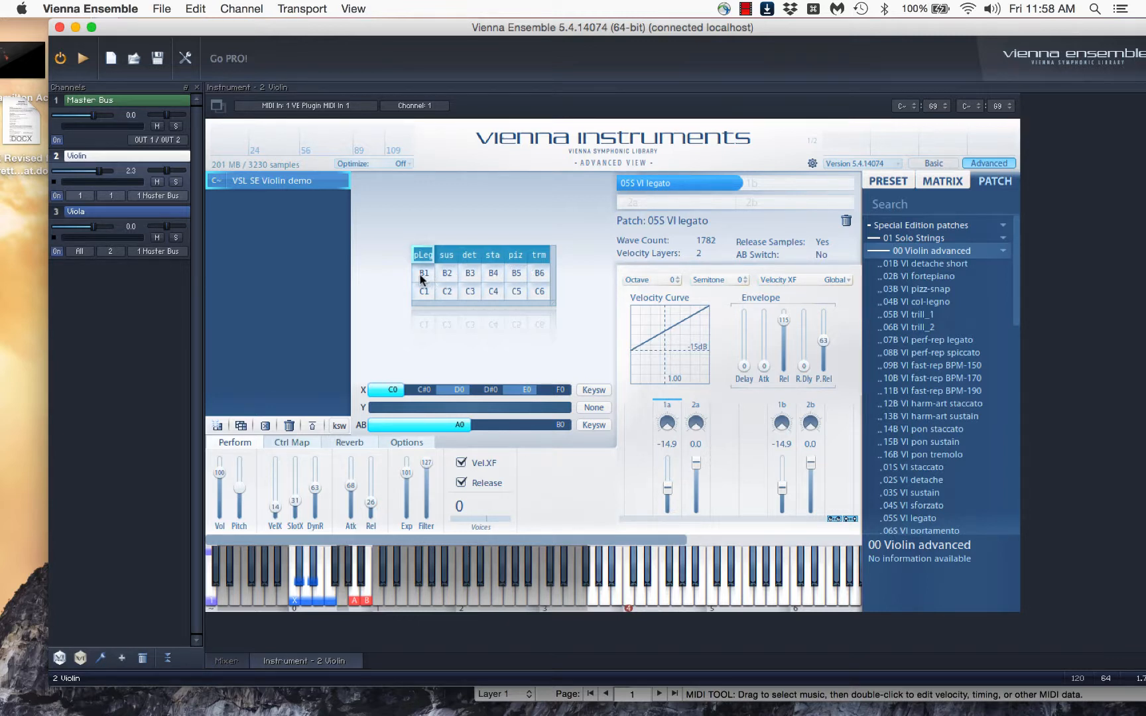
pyautogui.click(955, 442)
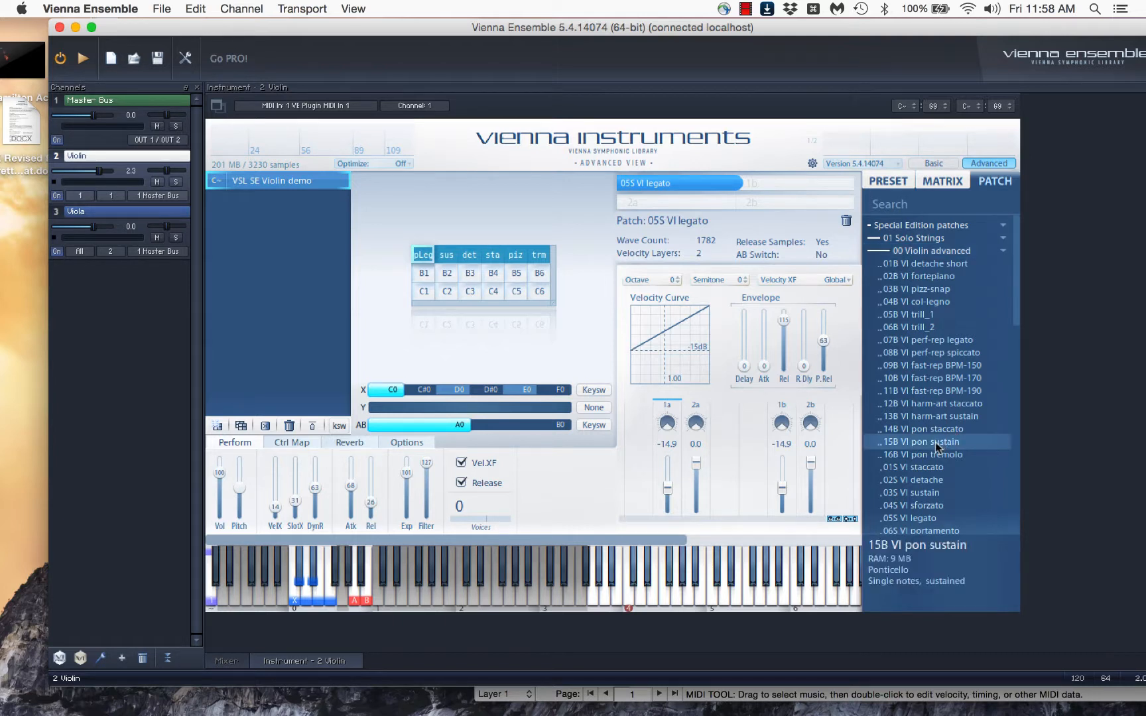
pyautogui.moveTo(919, 446); pyautogui.dragTo(423, 273)
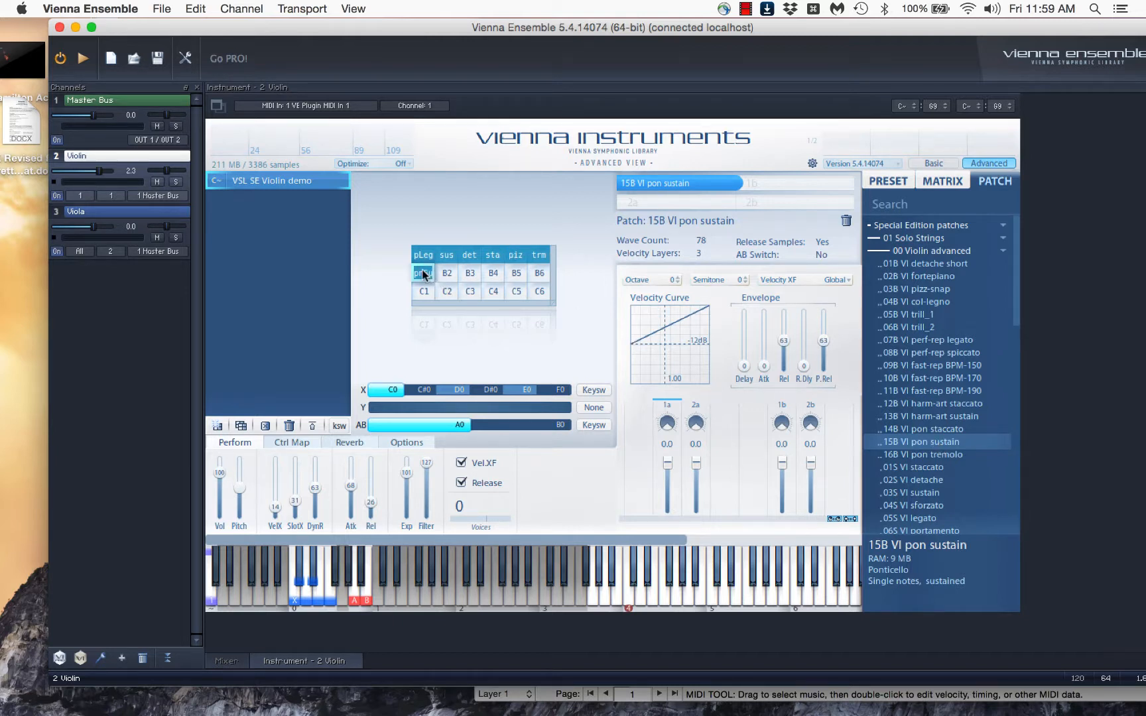
pyautogui.moveTo(424, 269); pyautogui.dragTo(448, 278)
# Assign the 14B VI pon staccato patch to matrix cells B3 and B4
pyautogui.click(950, 430)
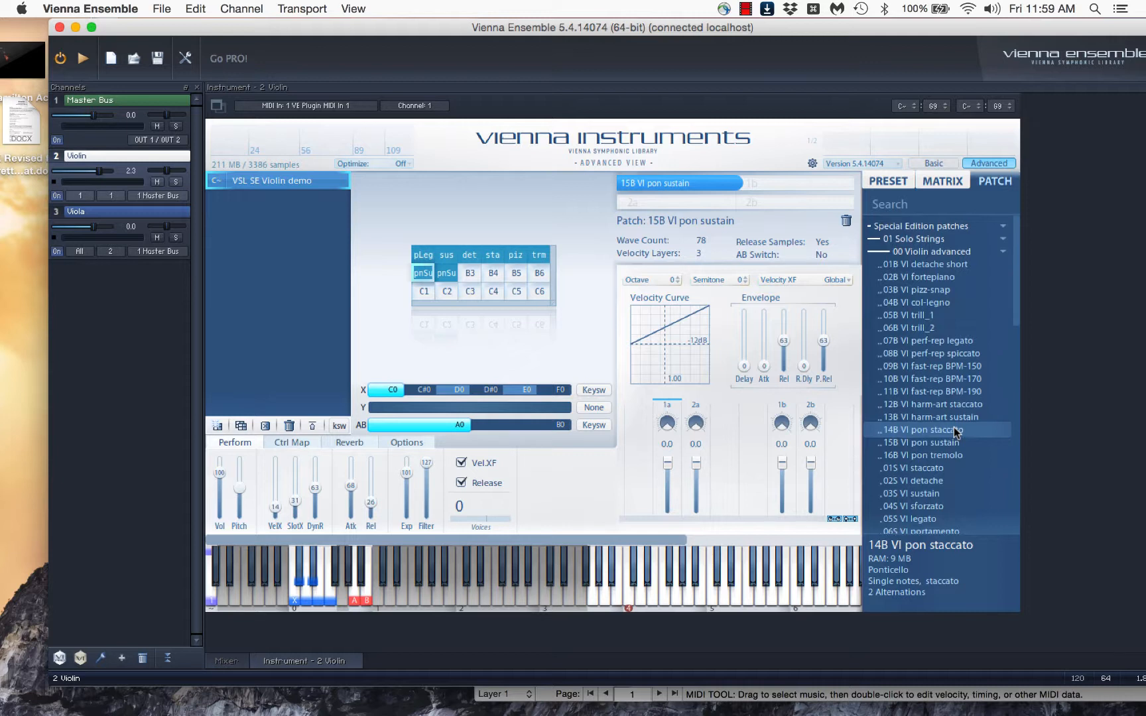
pyautogui.moveTo(955, 430); pyautogui.dragTo(469, 273)
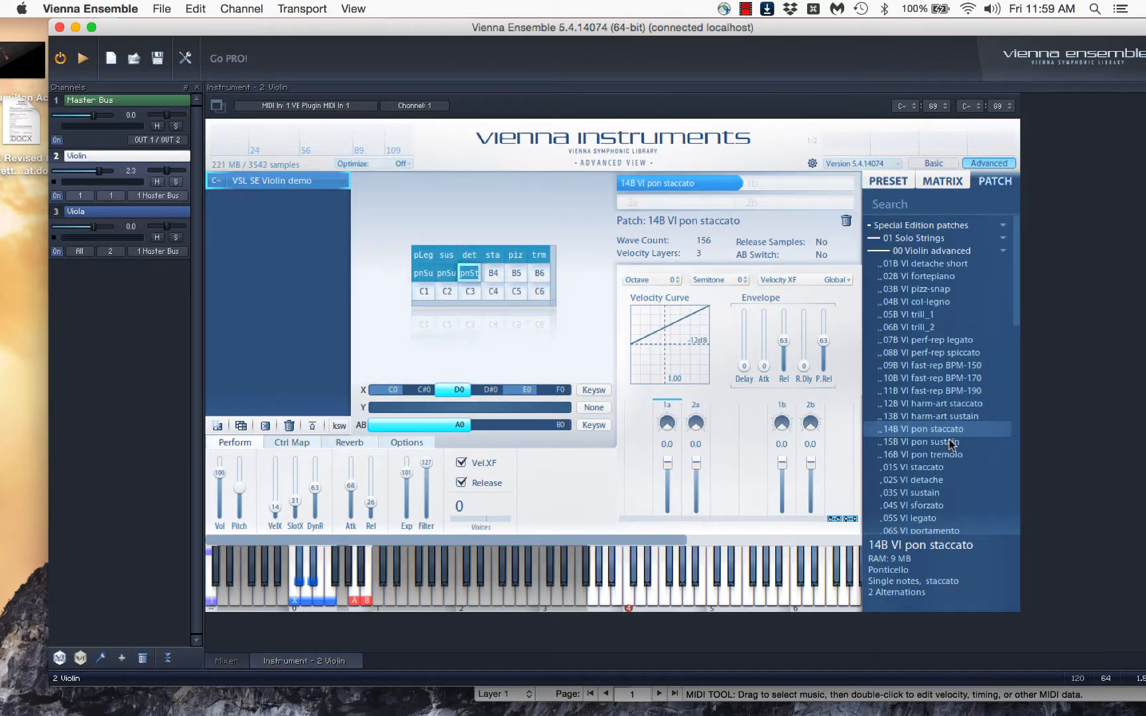
pyautogui.moveTo(952, 431); pyautogui.dragTo(493, 272)
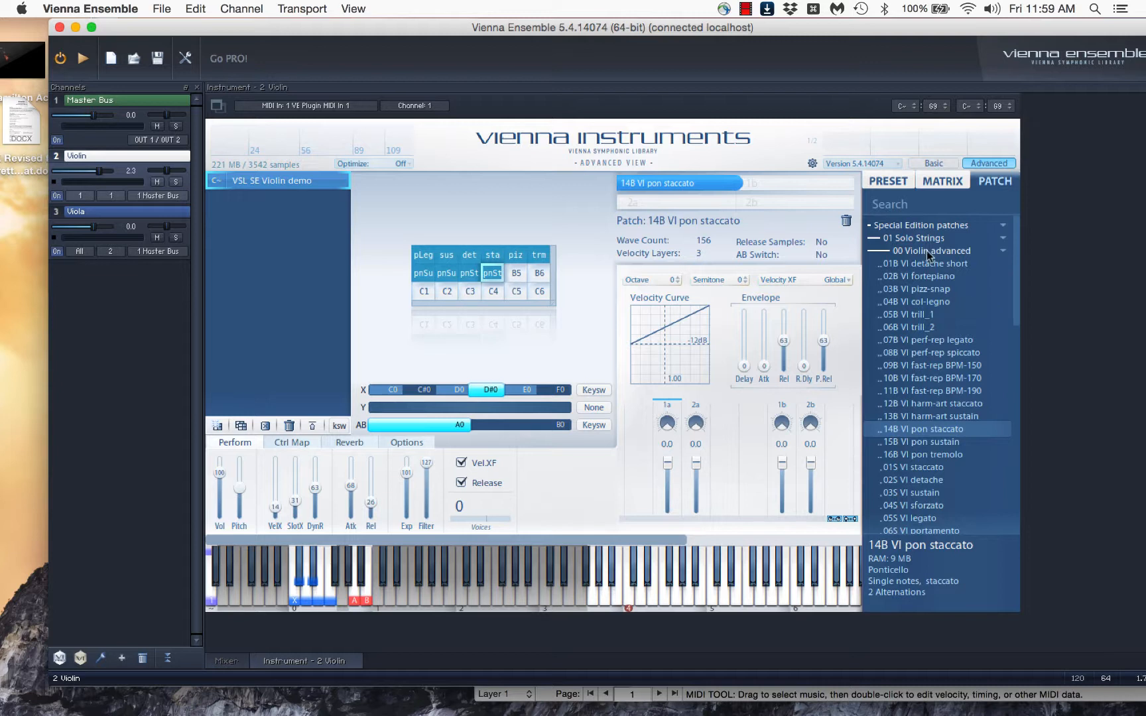
# Assign the 03B VI pizz-snap patch to matrix cell B5 and 16B VI pon tremolo to cell B6
pyautogui.click(948, 292)
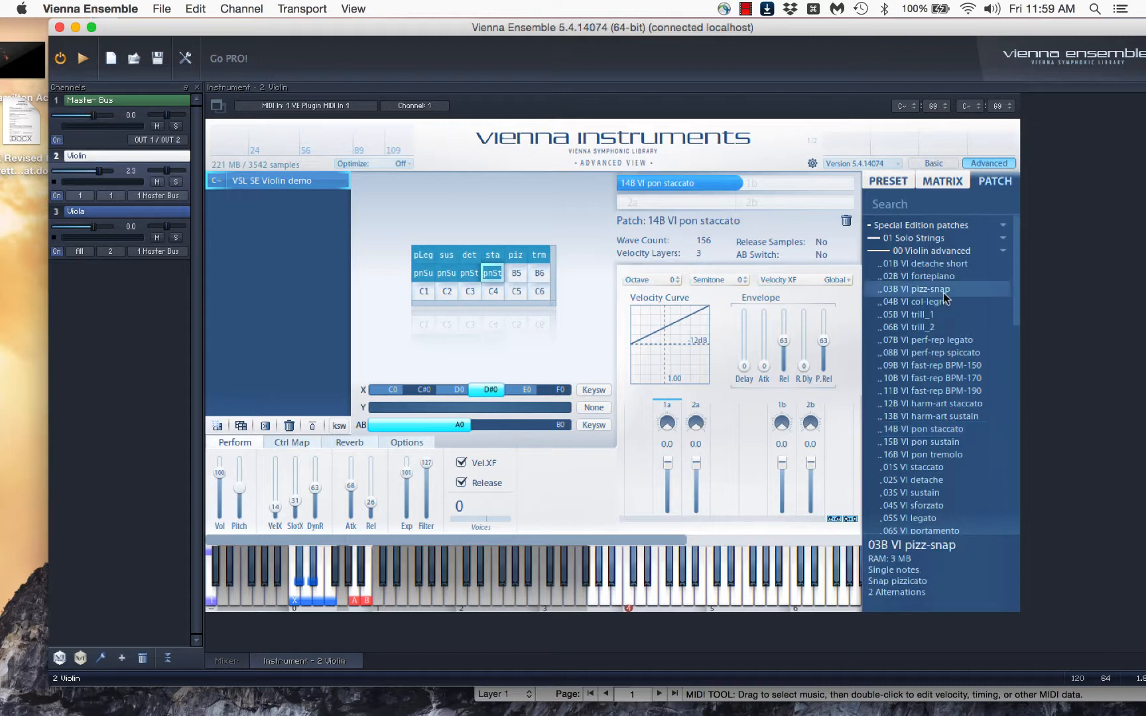
pyautogui.moveTo(945, 292); pyautogui.dragTo(515, 272)
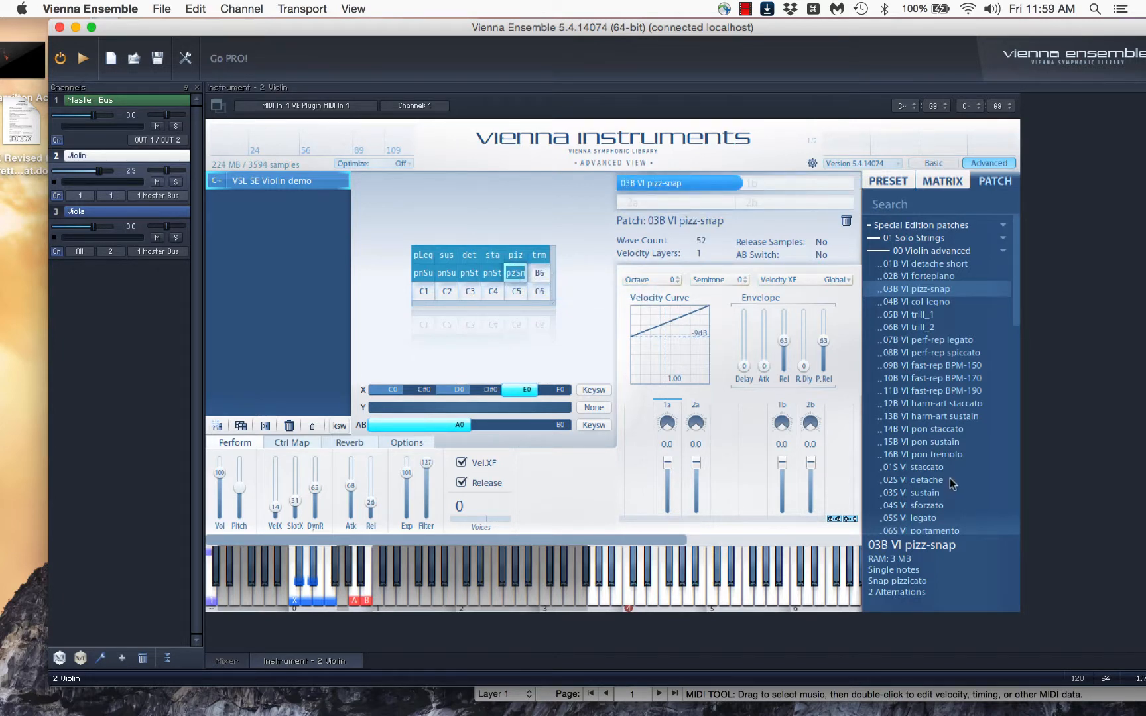
pyautogui.click(959, 456)
pyautogui.moveTo(954, 456); pyautogui.dragTo(543, 275)
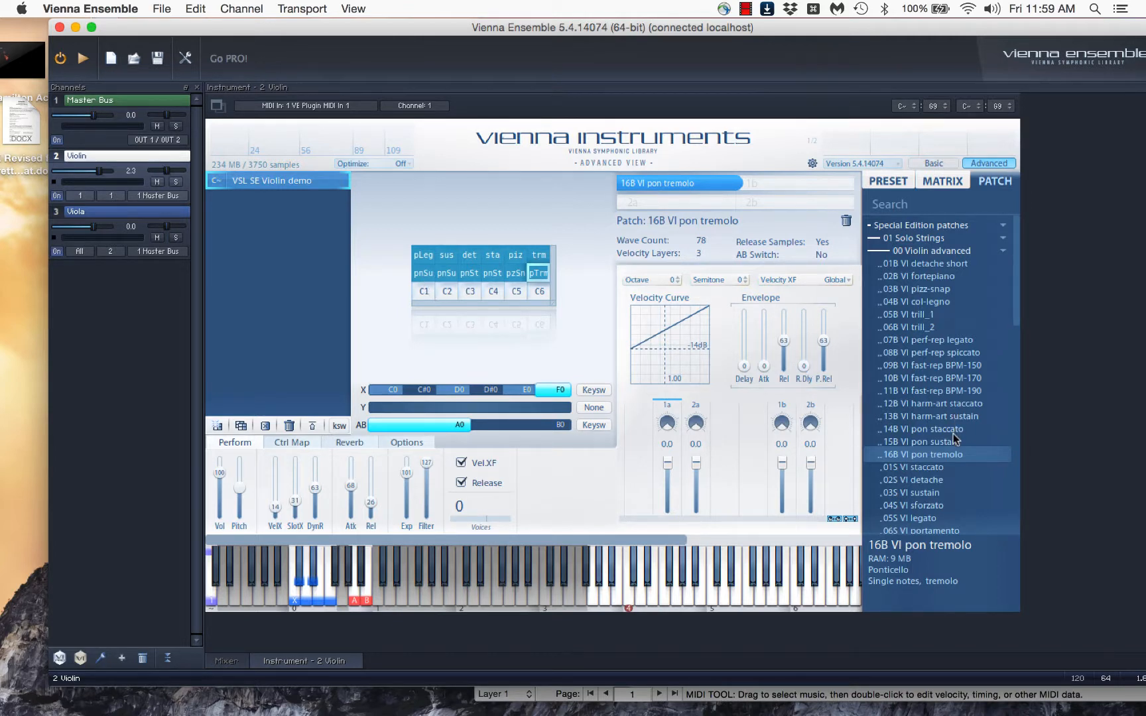
# Assign the 07B VI perf-rep legato patch to matrix cells C1 and C2
pyautogui.scroll(-1, 951, 393)
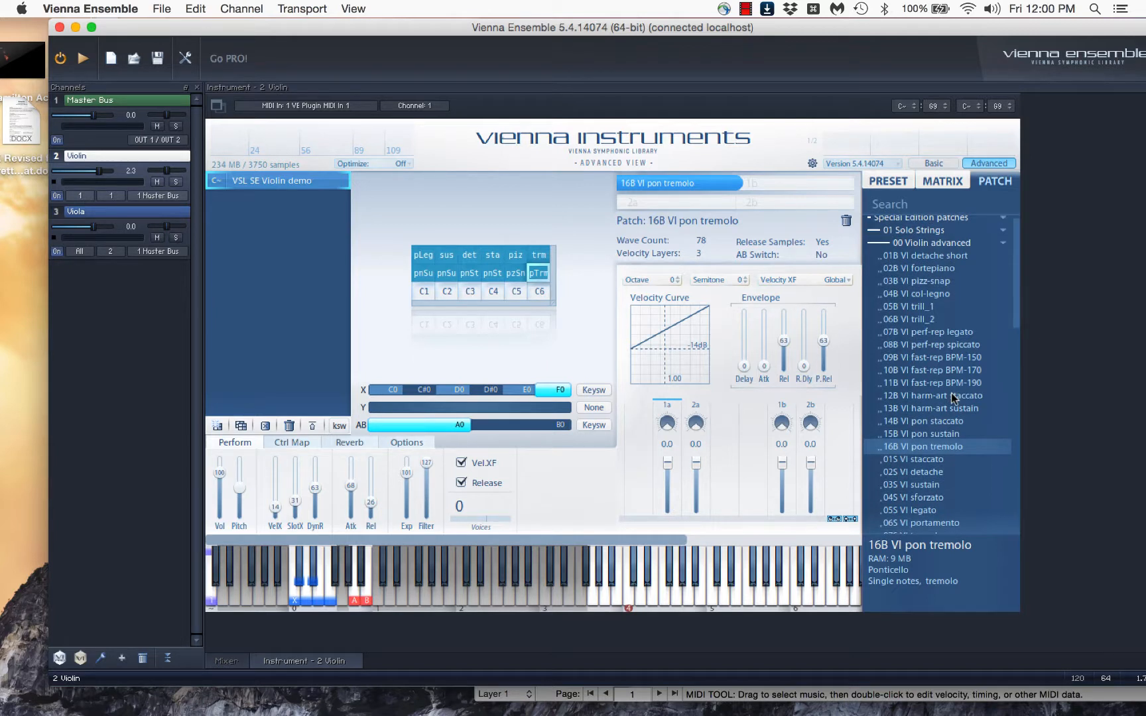
pyautogui.click(940, 332)
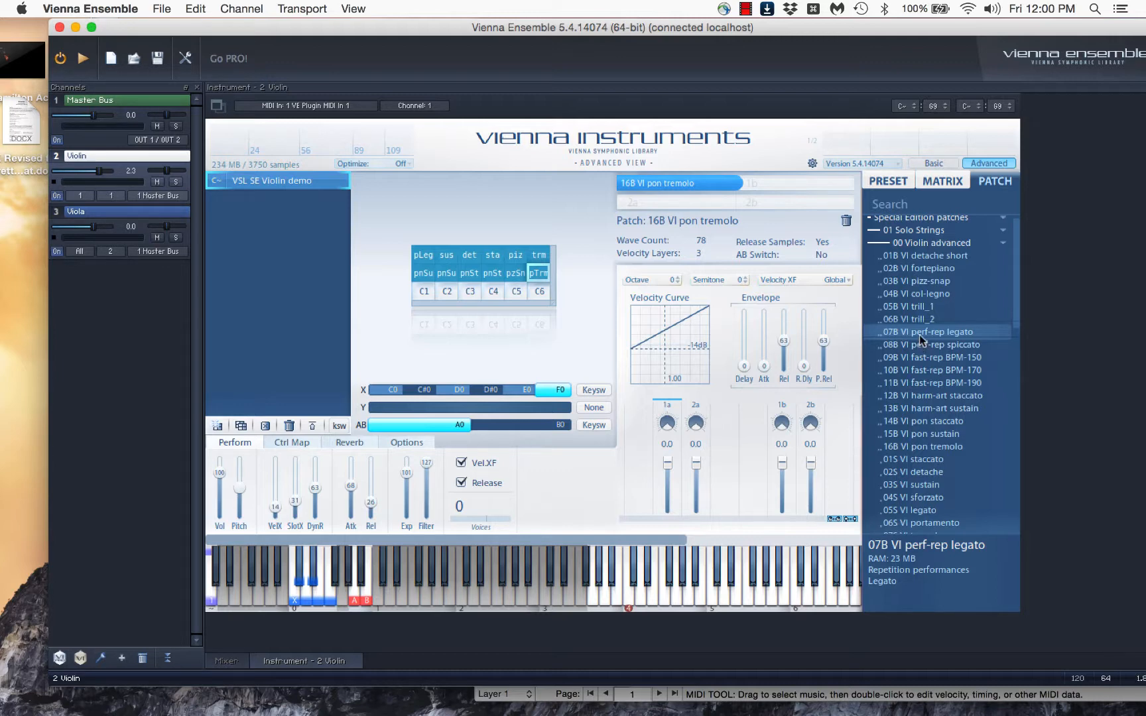
pyautogui.moveTo(919, 335); pyautogui.dragTo(421, 297)
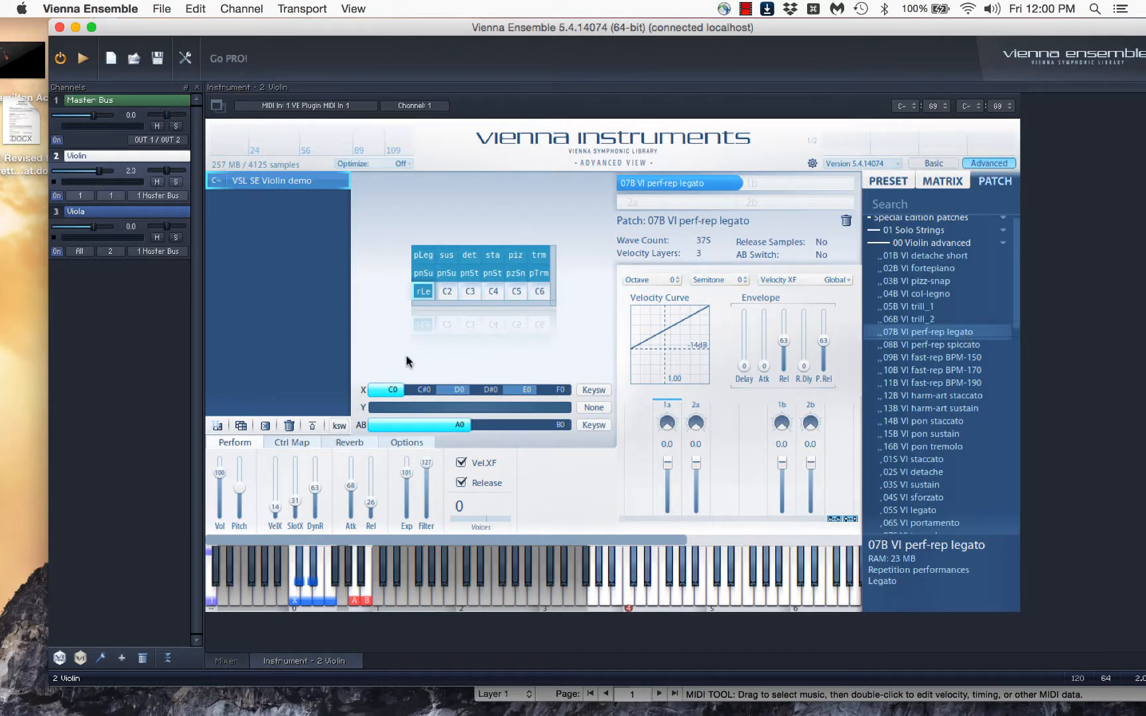
pyautogui.moveTo(421, 291); pyautogui.dragTo(445, 292)
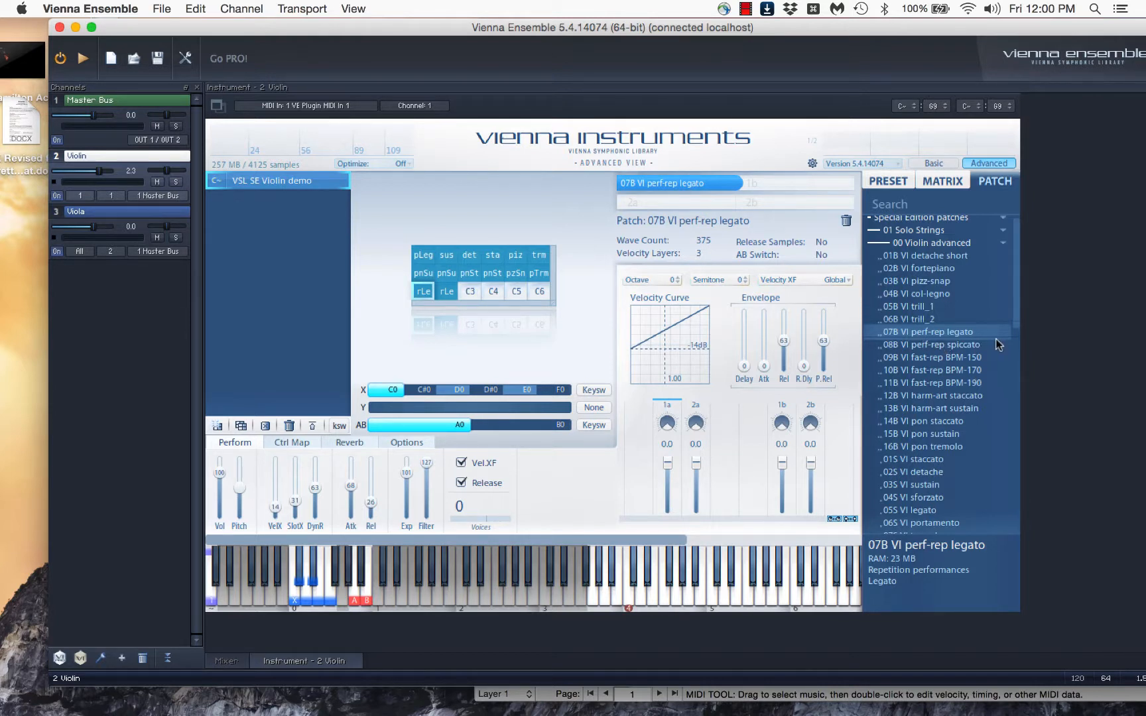
# Assign the 08B VI perf-rep spiccato patch to matrix cells C3 and C4
pyautogui.click(951, 344)
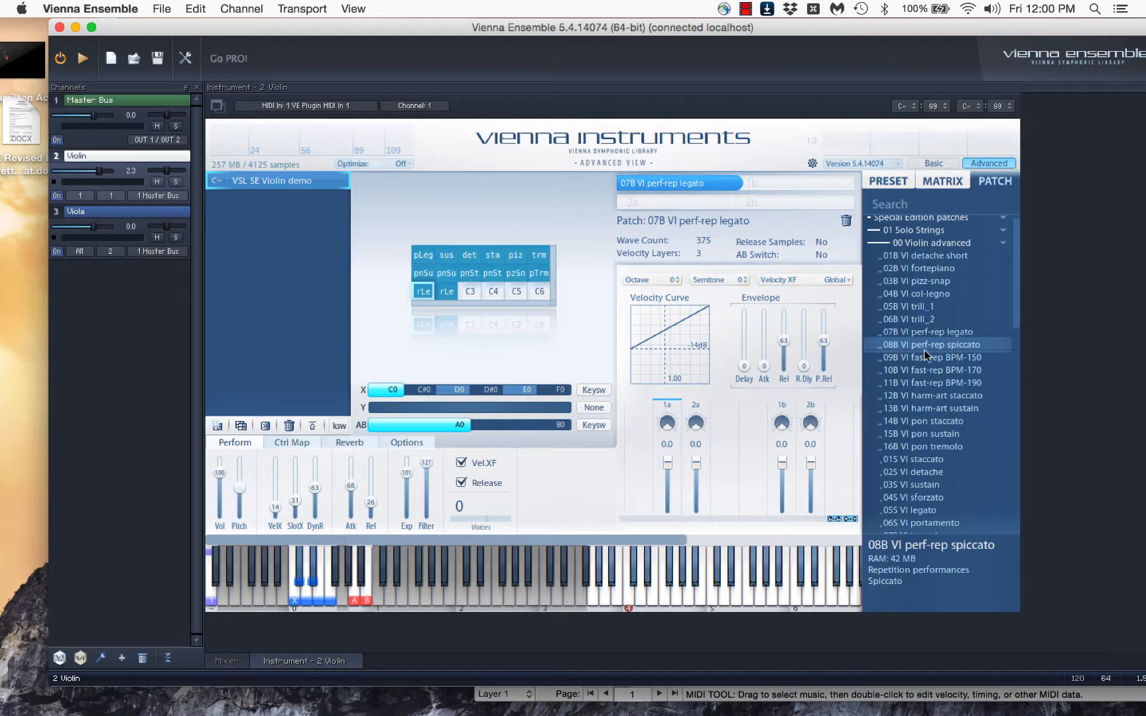
pyautogui.moveTo(931, 345); pyautogui.dragTo(477, 291)
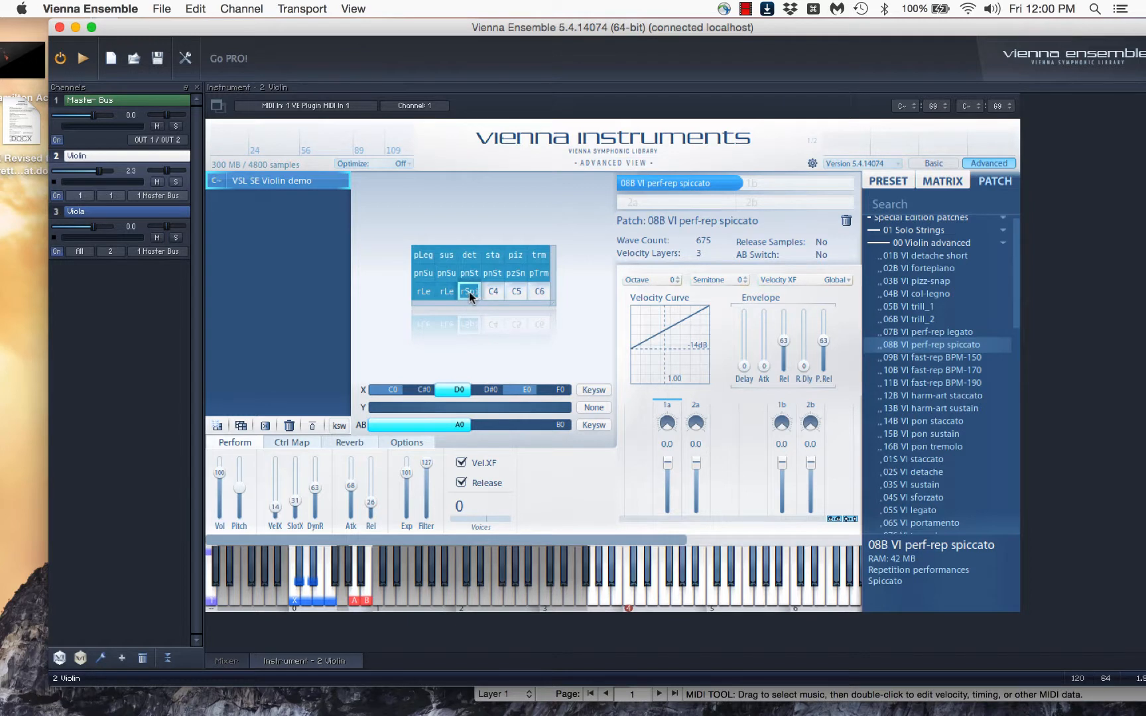
pyautogui.moveTo(942, 344); pyautogui.dragTo(494, 292)
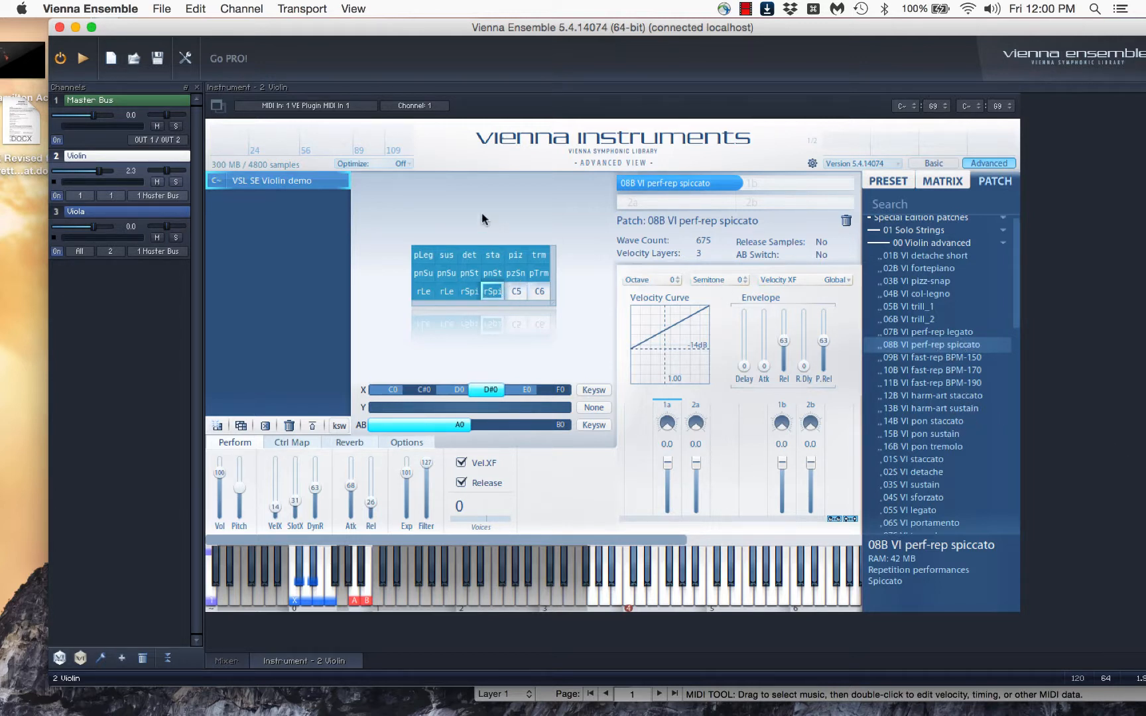
# Copy the first row's pizzicato and tremolo patches into matrix cells C5 and C6
pyautogui.click(515, 256)
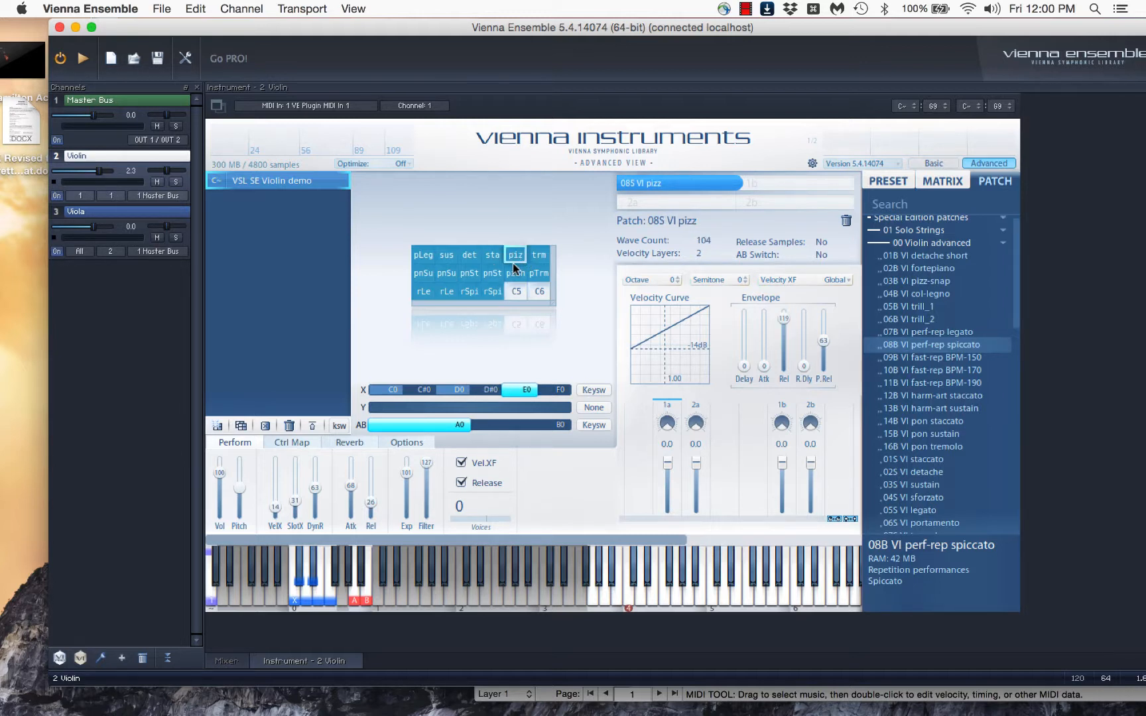
pyautogui.moveTo(517, 268); pyautogui.dragTo(520, 297)
pyautogui.click(540, 258)
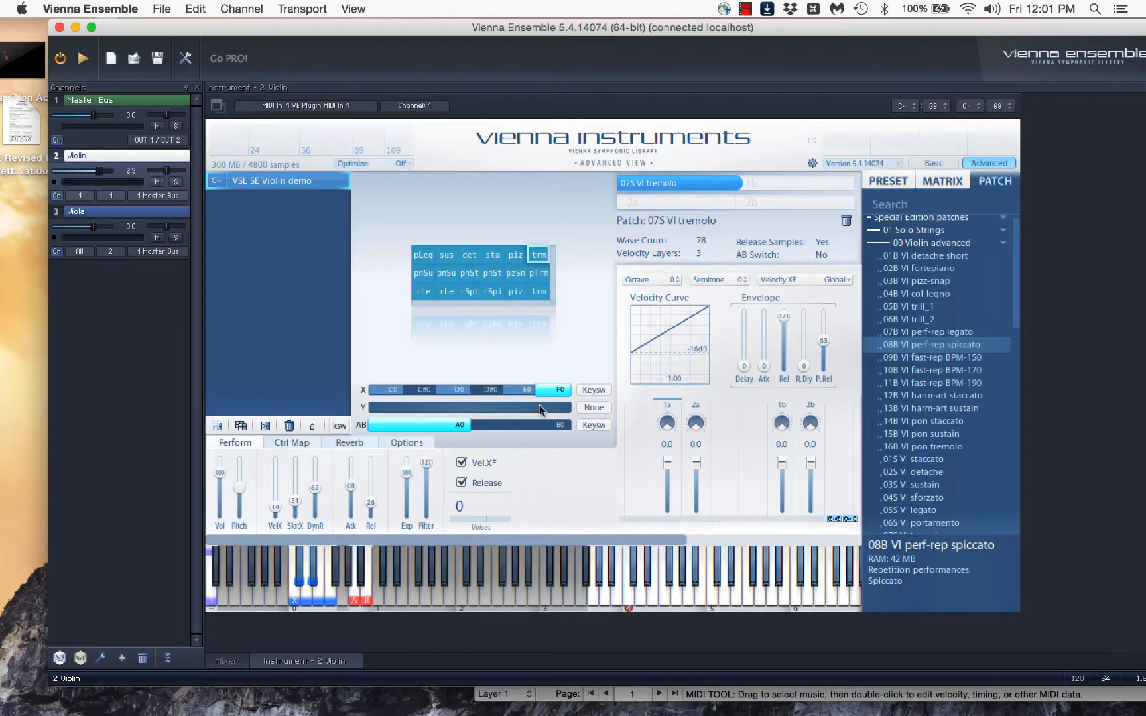
# Assign MIDI controller CC6 to the Y axis so that it switches the matrix rows
pyautogui.click(602, 408)
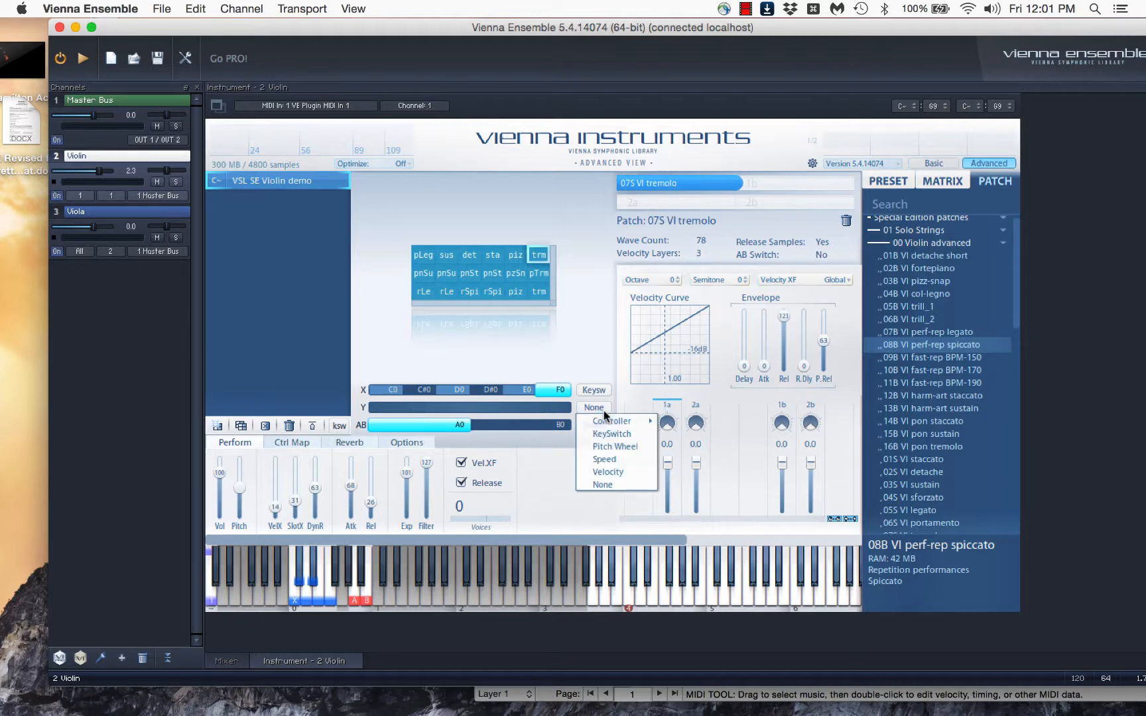
pyautogui.moveTo(628, 424)
pyautogui.moveTo(701, 426)
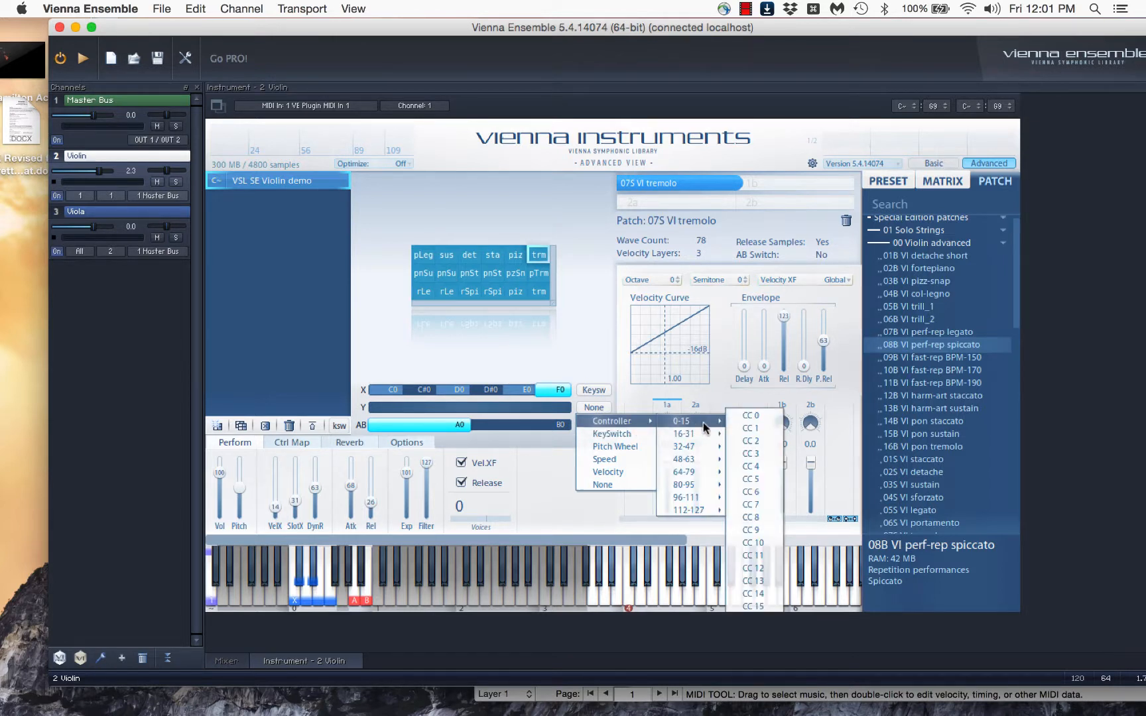
pyautogui.click(754, 492)
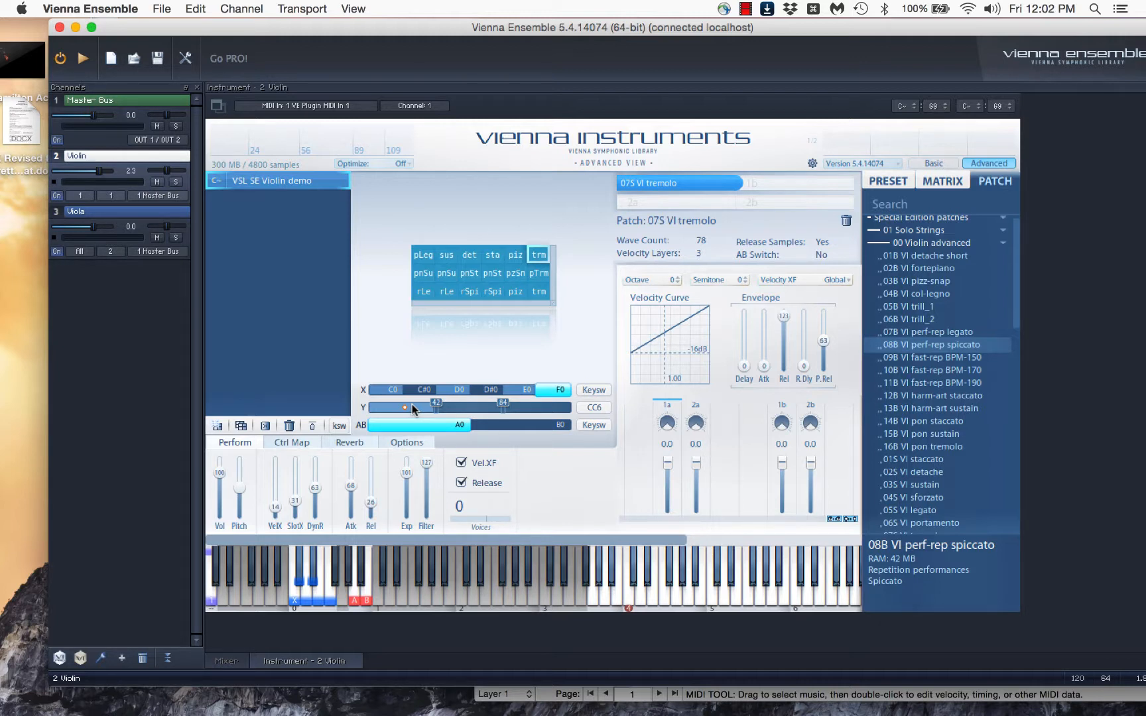
pyautogui.moveTo(436, 406)
pyautogui.mouseDown()
pyautogui.moveTo(417, 410)
pyautogui.moveTo(437, 412)
pyautogui.mouseUp()
# Step through cells in all three matrix rows to examine how the CC6 zones on the Y axis correspond to each row
pyautogui.click(443, 278)
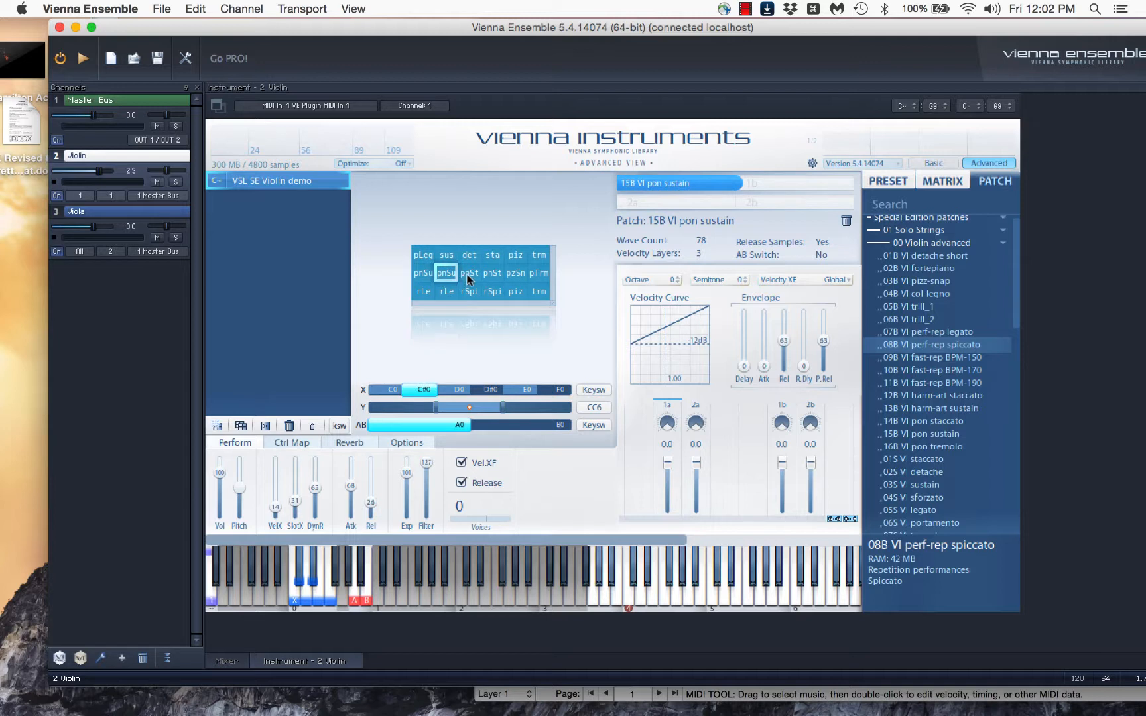
pyautogui.click(466, 274)
pyautogui.click(490, 270)
pyautogui.click(429, 268)
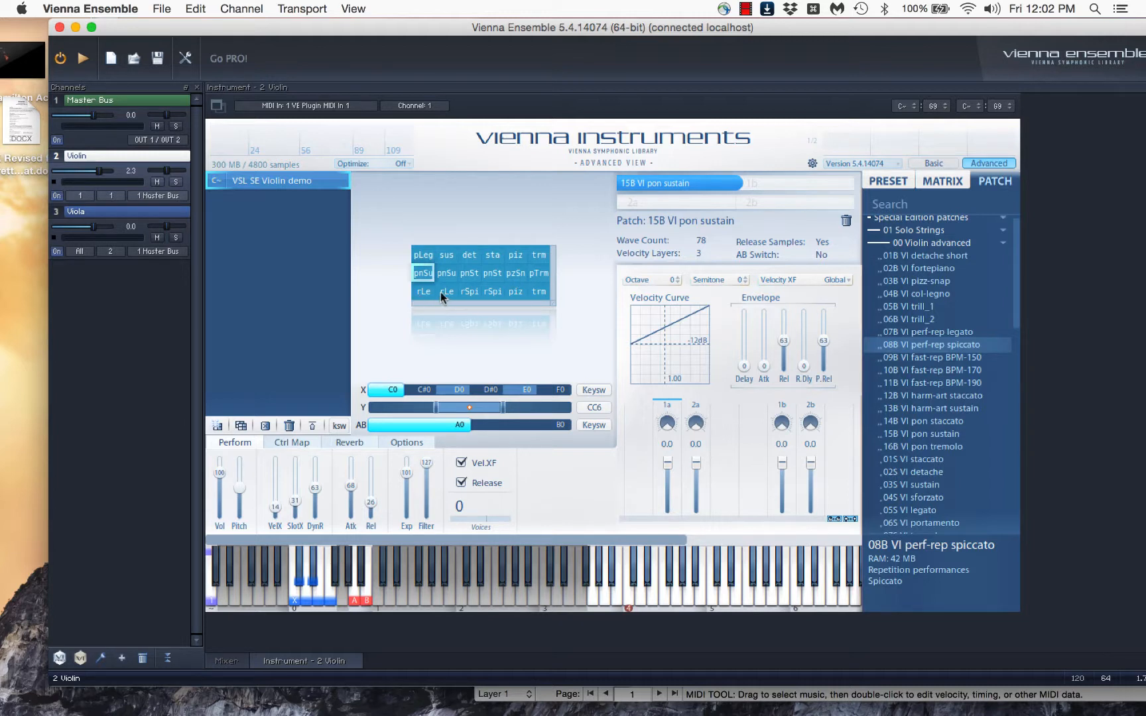
pyautogui.click(423, 254)
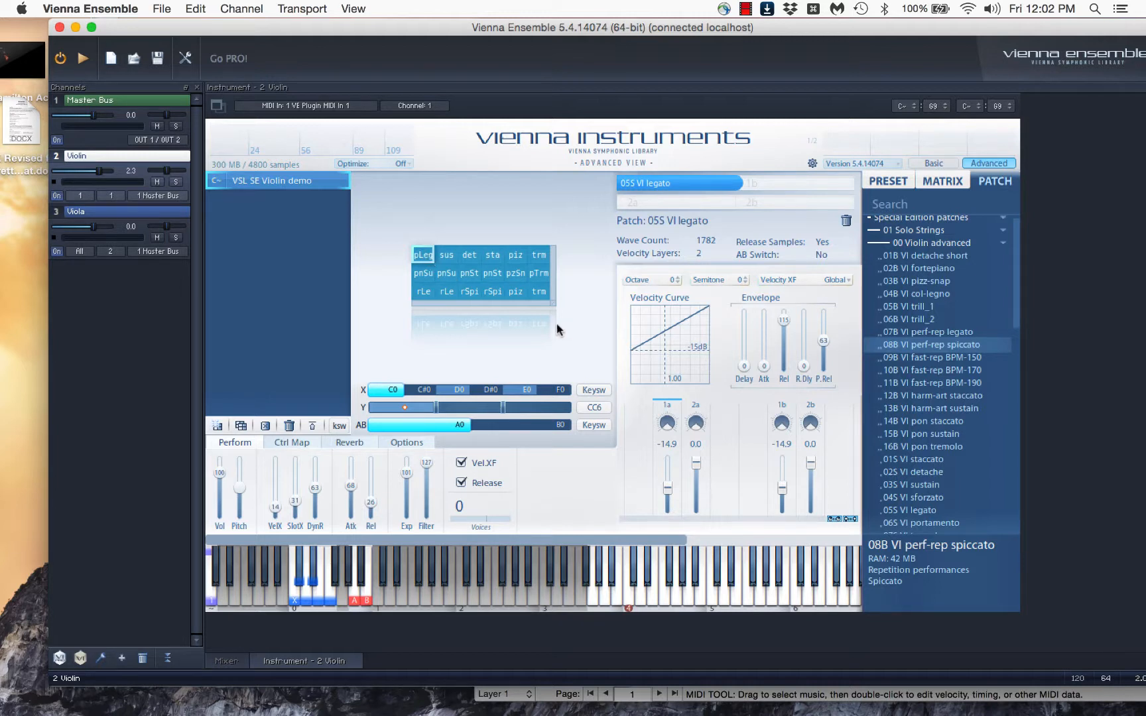
pyautogui.click(417, 273)
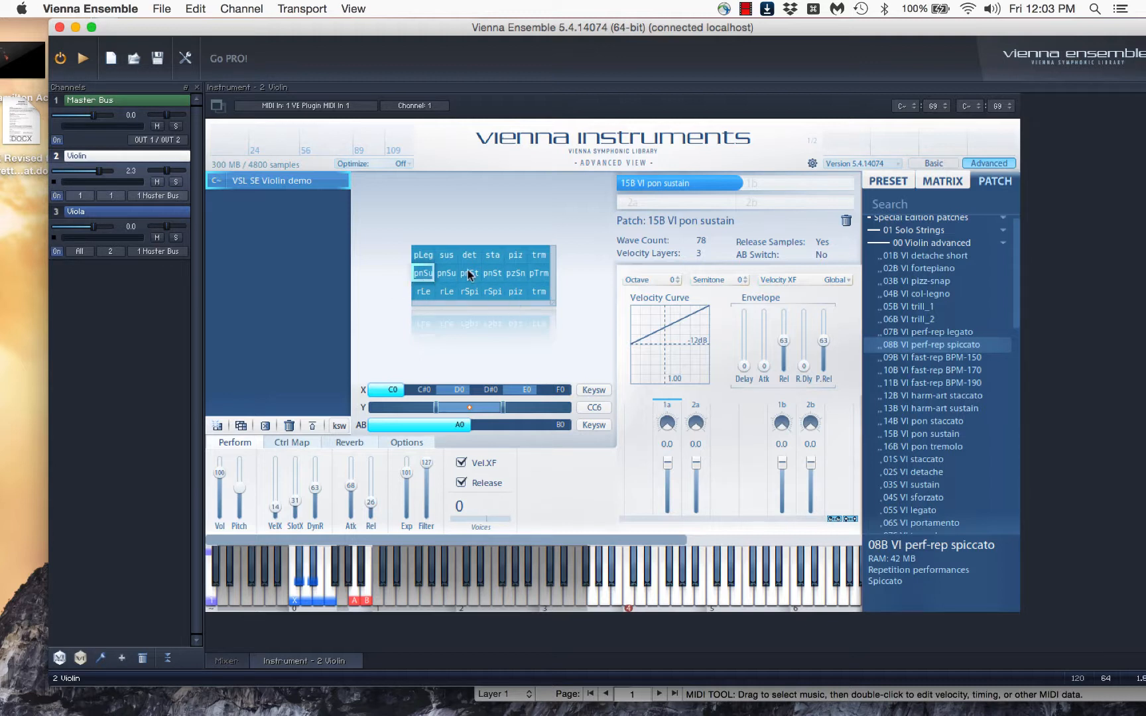
pyautogui.click(422, 292)
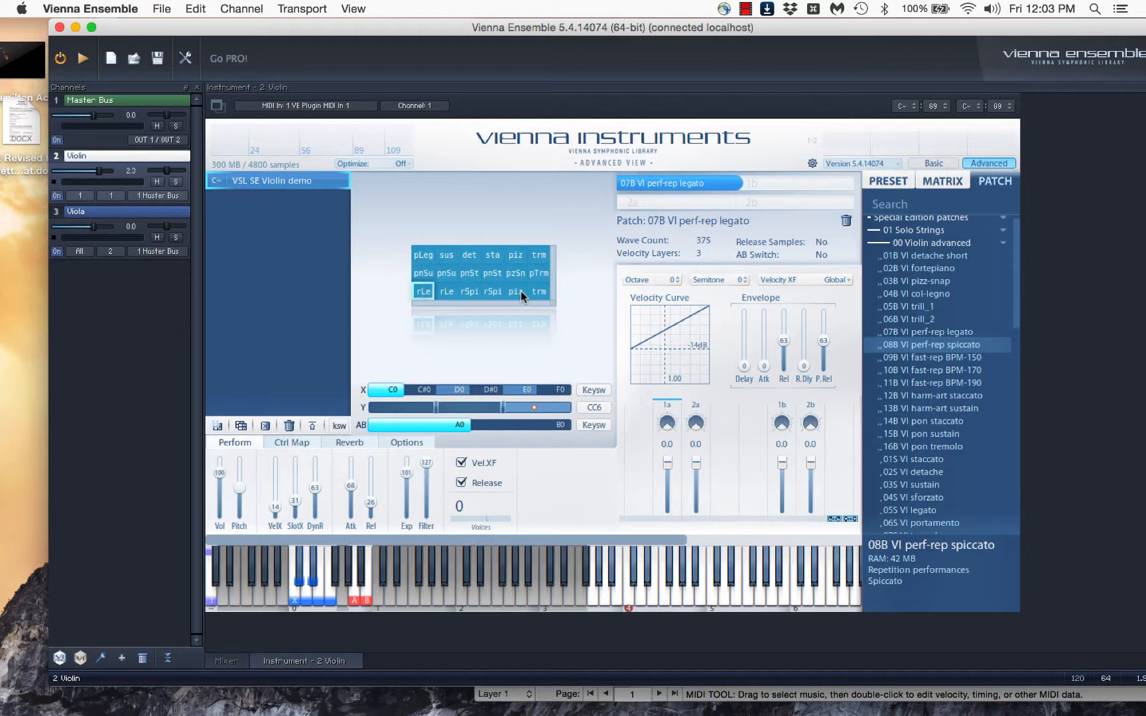
pyautogui.click(422, 256)
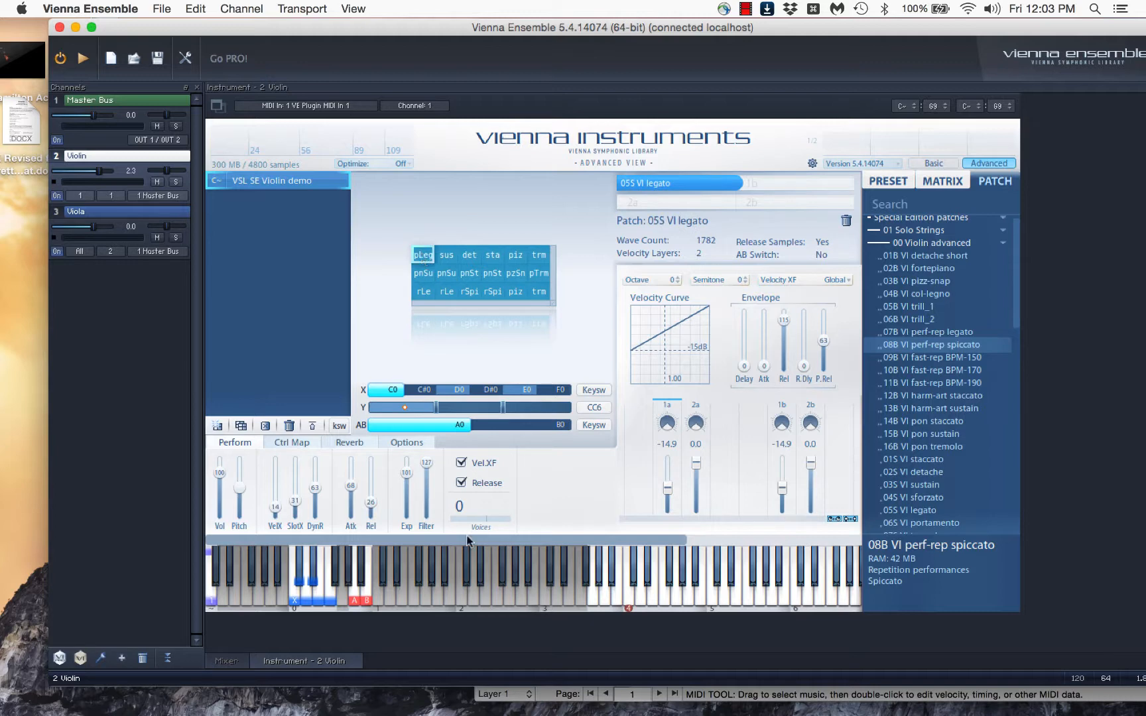
# Switch to Keyboard Maestro and review the hot key and actions of the Finale macro "Set Y axis Select to"
pyautogui.moveTo(573, 704)
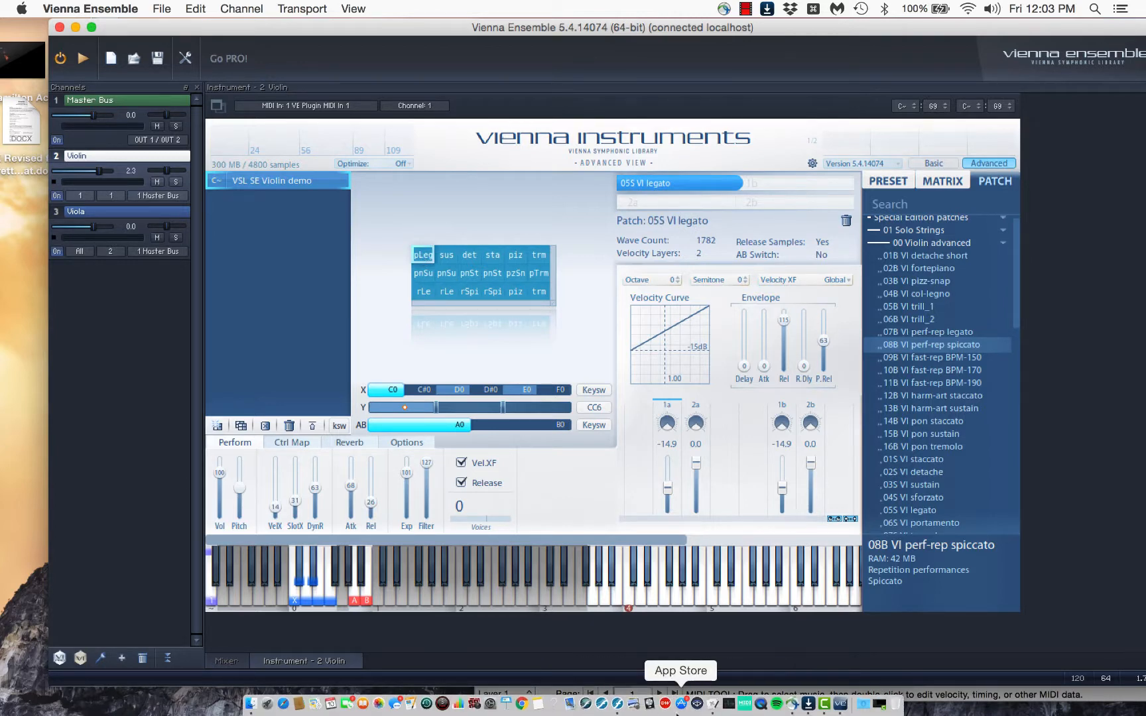
pyautogui.click(715, 704)
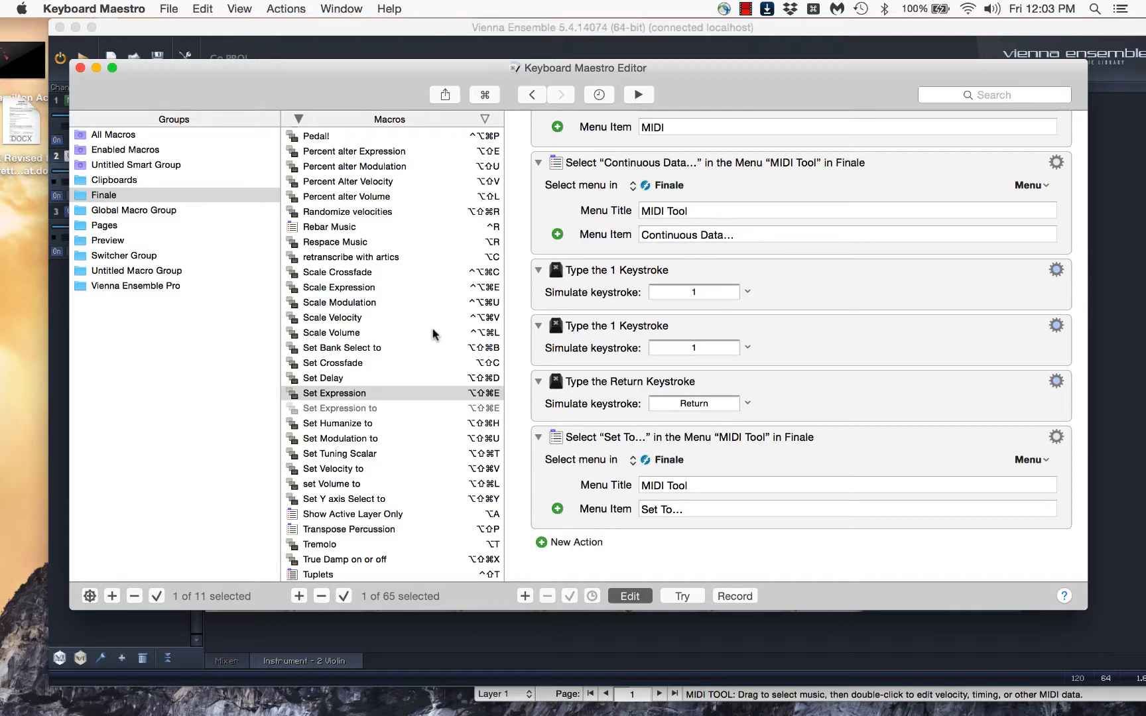
pyautogui.scroll(-1, 433, 333)
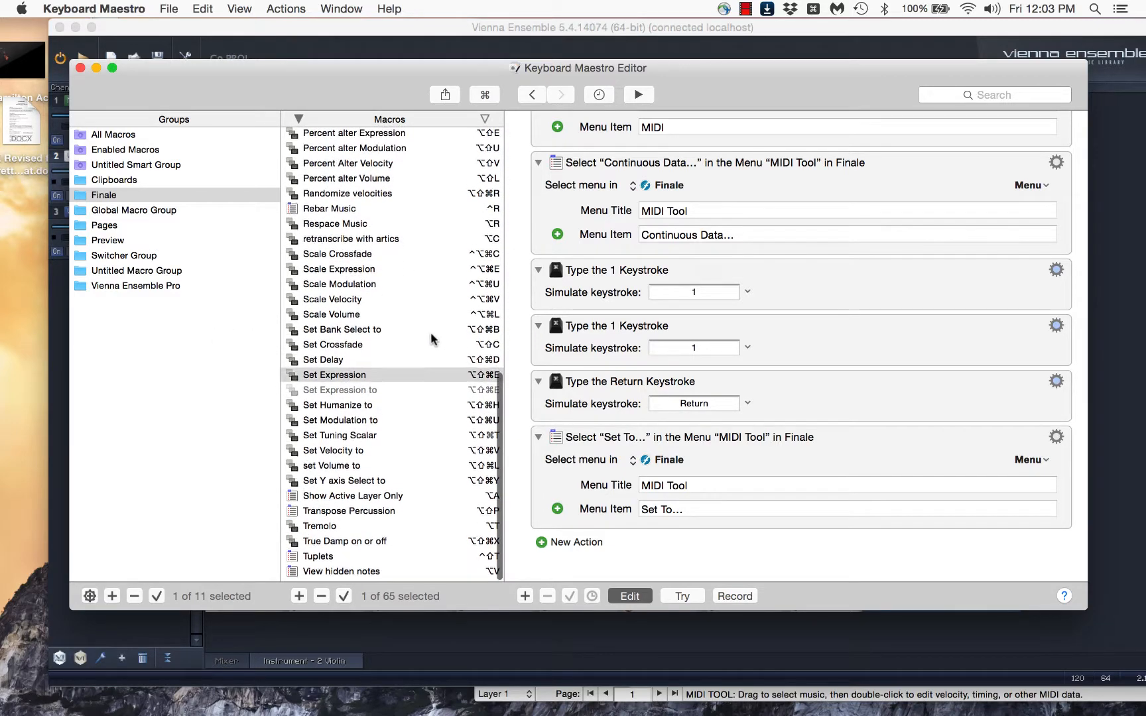
pyautogui.click(344, 484)
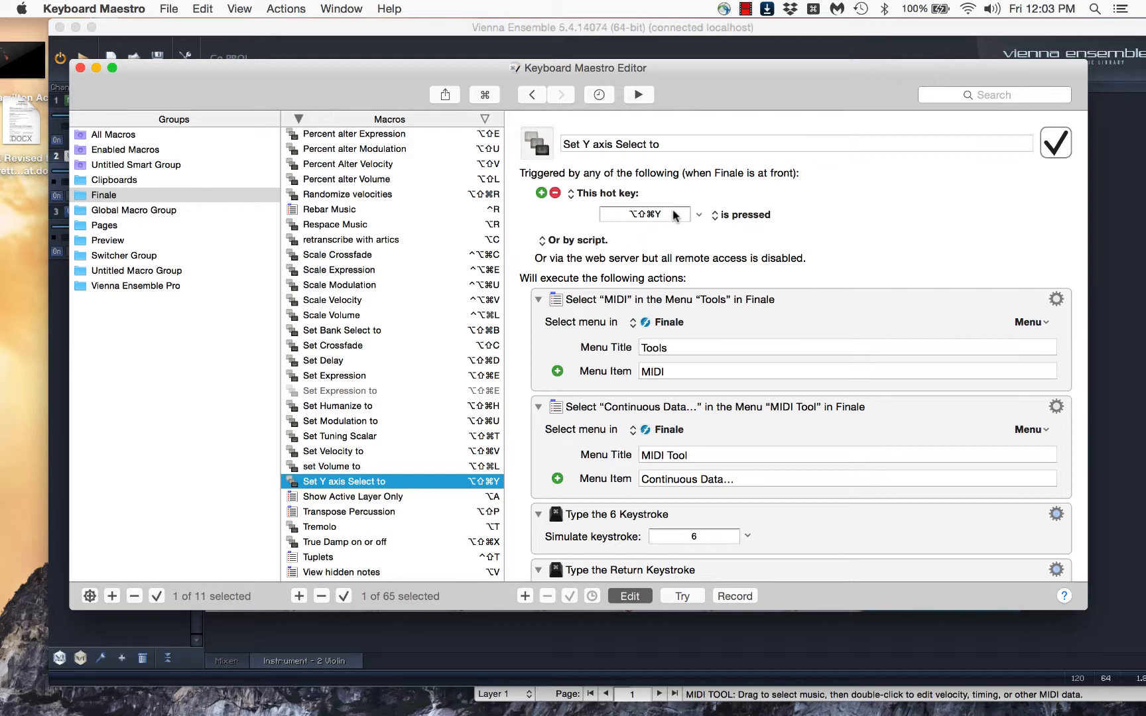
pyautogui.scroll(-4, 688, 343)
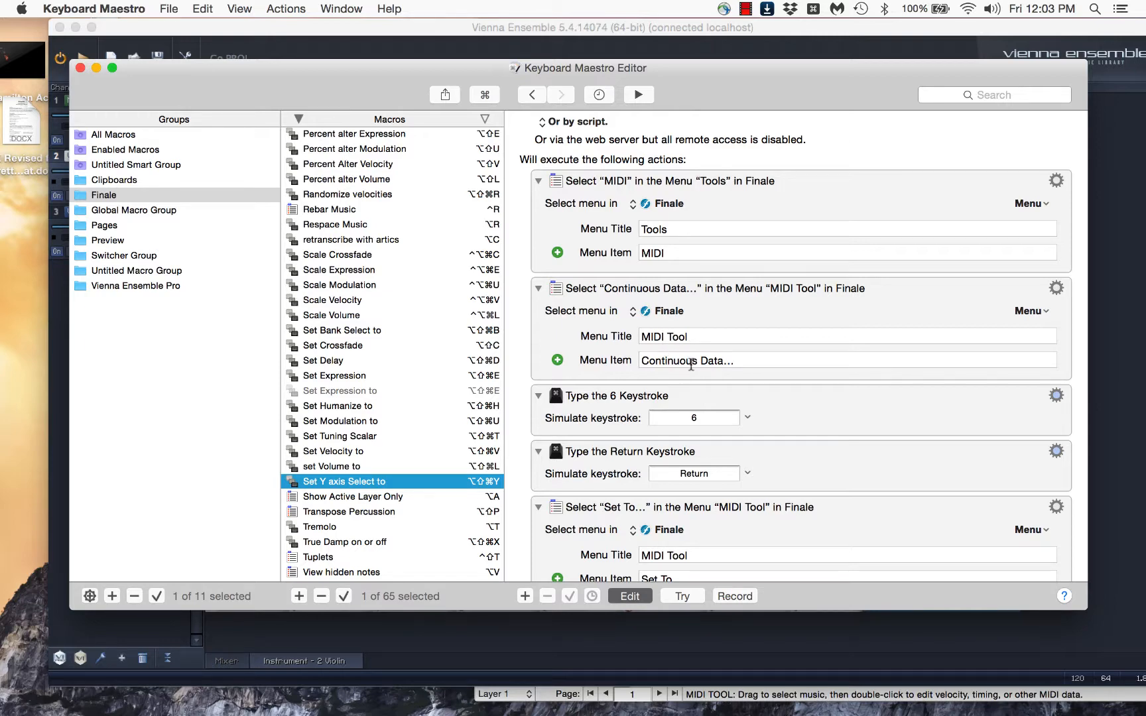
pyautogui.scroll(-2, 799, 359)
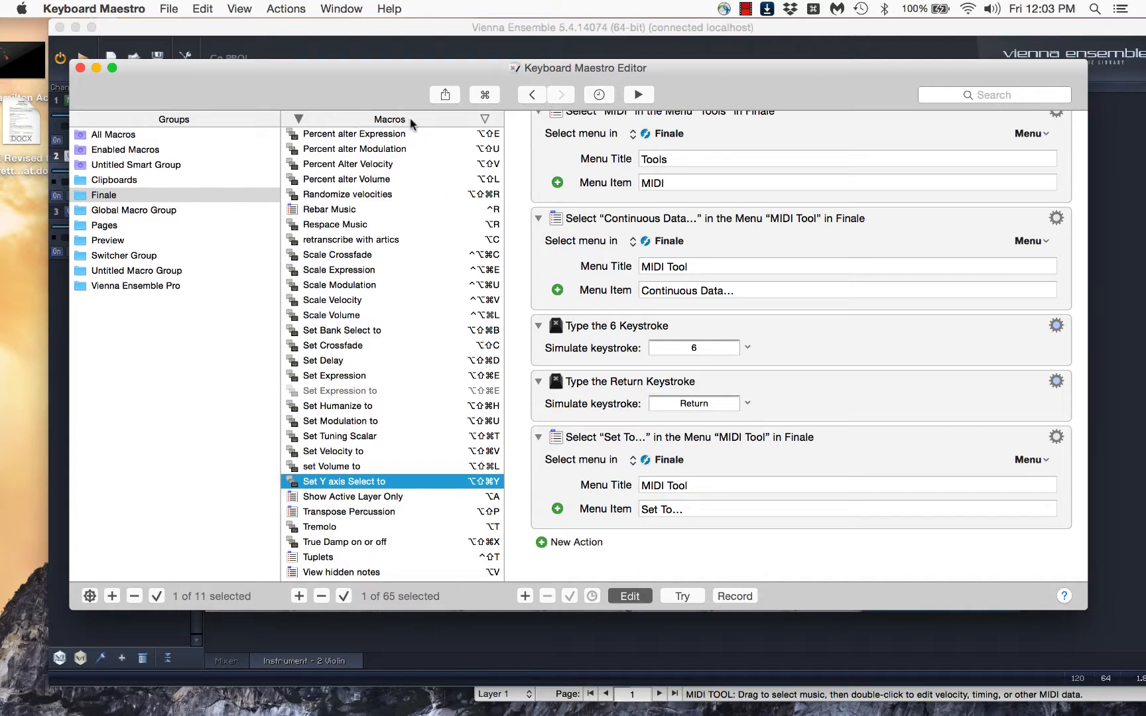
# Switch to Finale and arrange the score window beside the Vienna Ensemble matrix, with the macro editor moved out of the way
pyautogui.moveTo(324, 83); pyautogui.dragTo(359, 73)
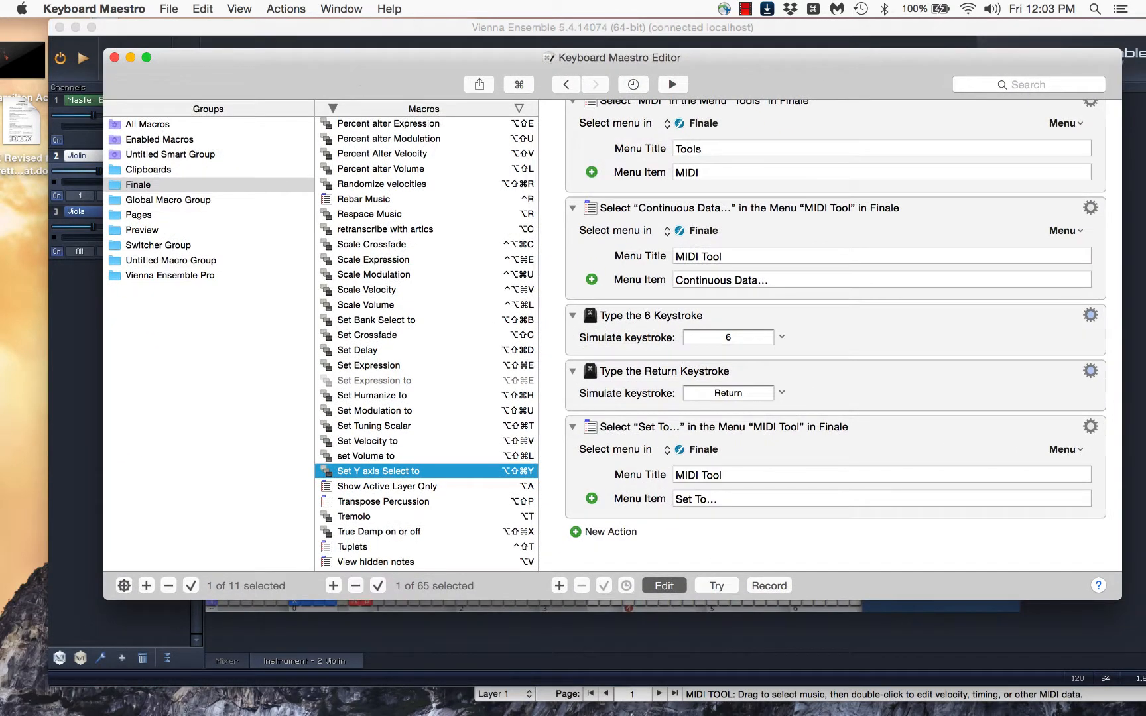
pyautogui.click(619, 707)
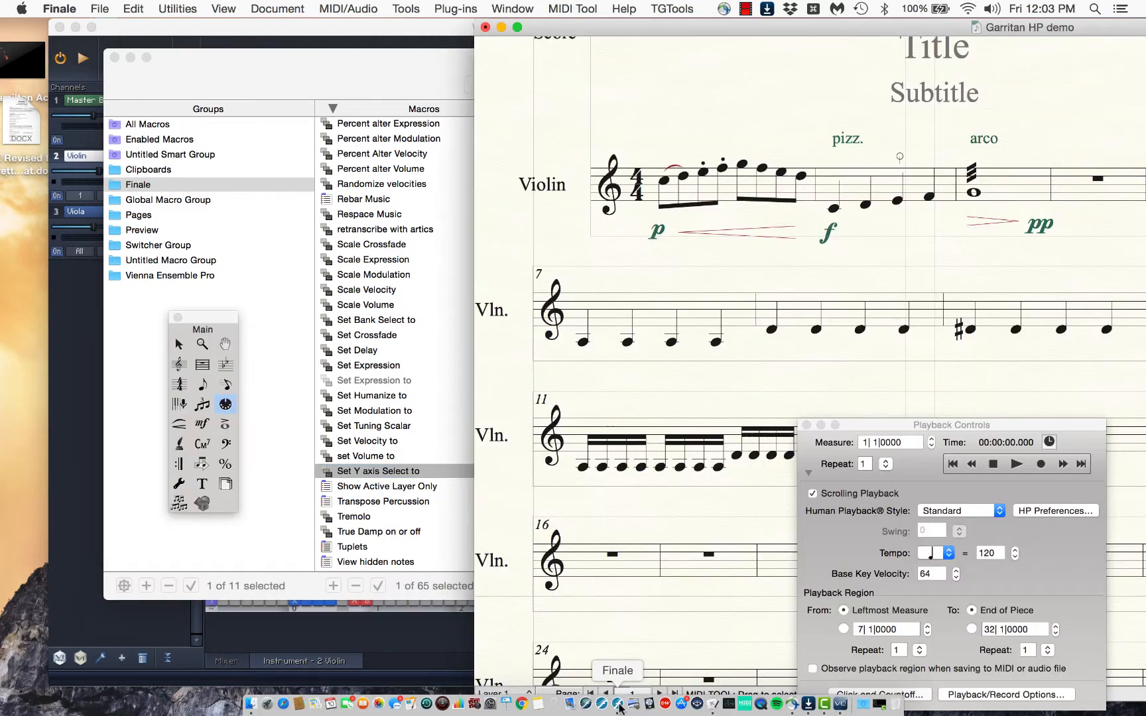
pyautogui.moveTo(210, 76); pyautogui.dragTo(292, 712)
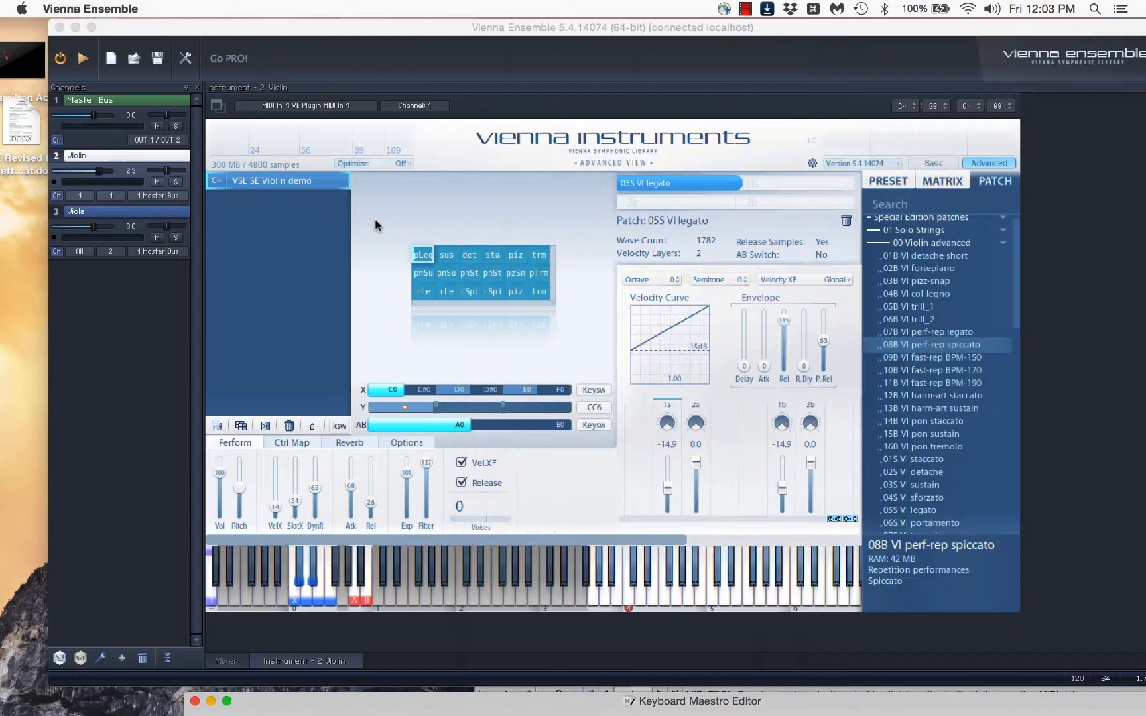
pyautogui.click(358, 238)
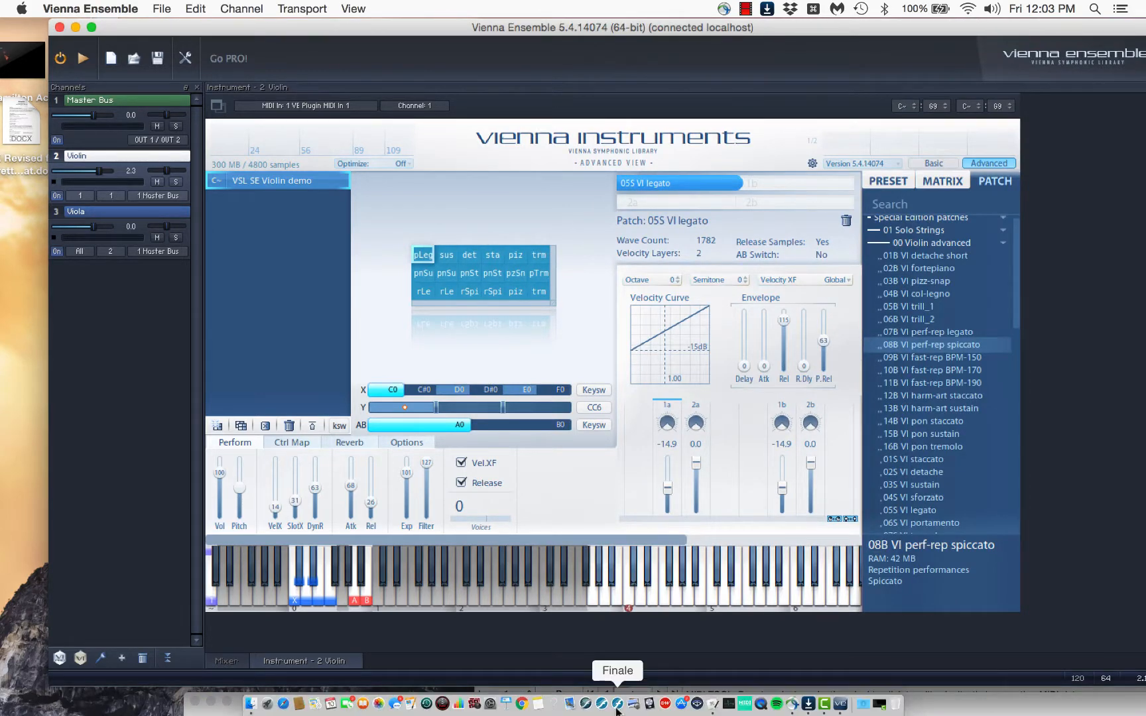
pyautogui.click(619, 705)
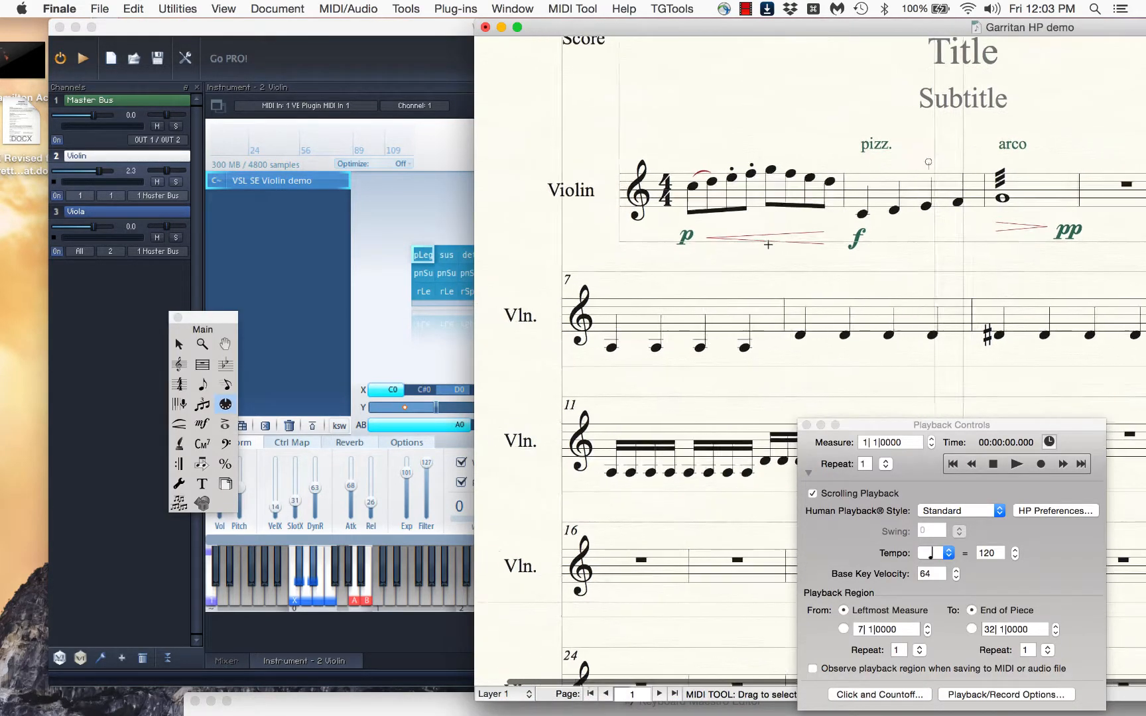
pyautogui.moveTo(703, 28); pyautogui.dragTo(793, 38)
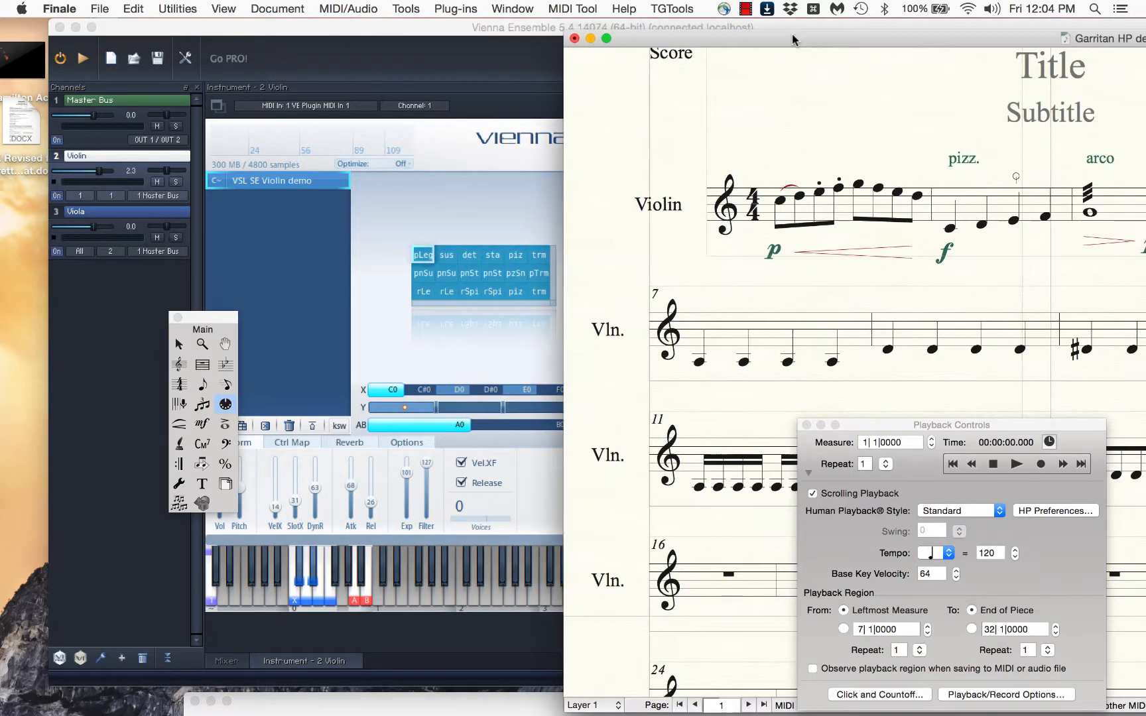
# Play the score from measure 1 to check the matrix's articulation switching, and stop playback
pyautogui.click(993, 466)
pyautogui.click(1016, 464)
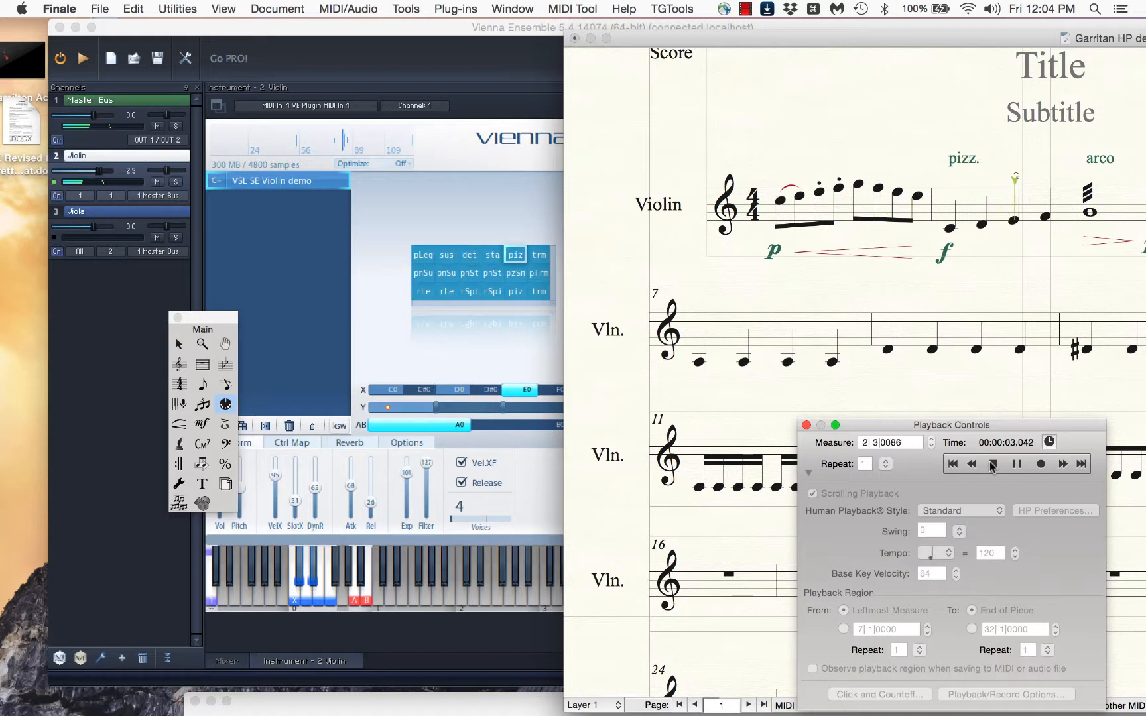
pyautogui.click(992, 466)
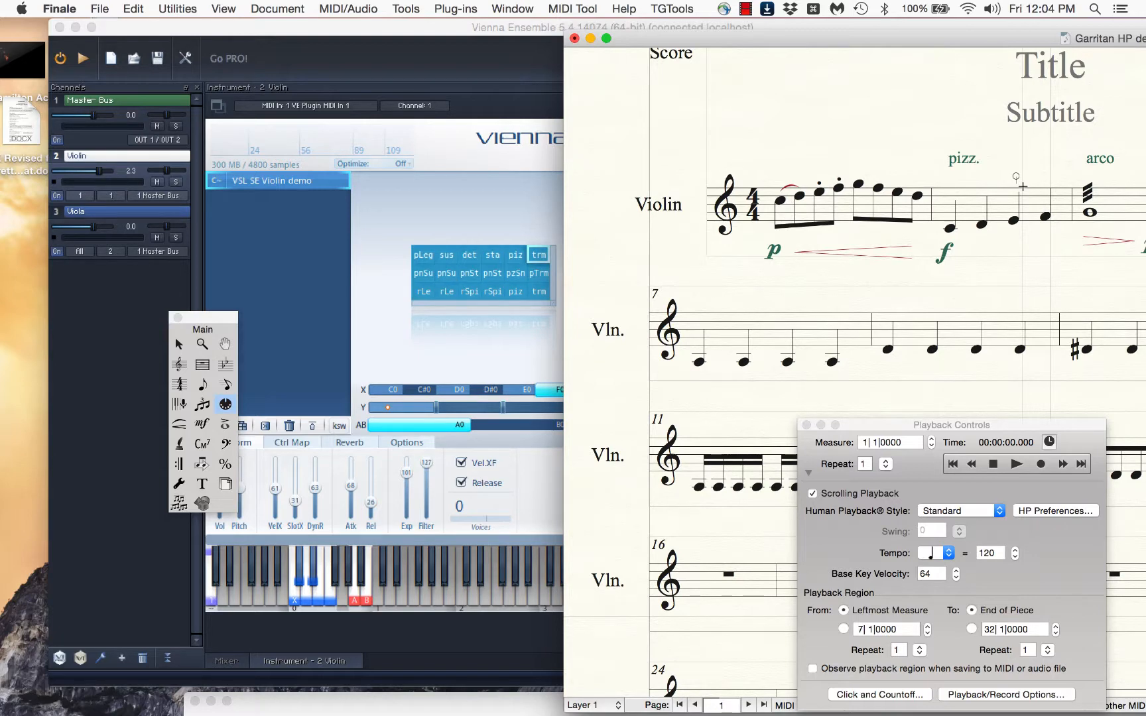
# Switch to Vienna Ensemble and compare the first row's pizzicato cell with the pizz-snap cell below it
pyautogui.click(492, 256)
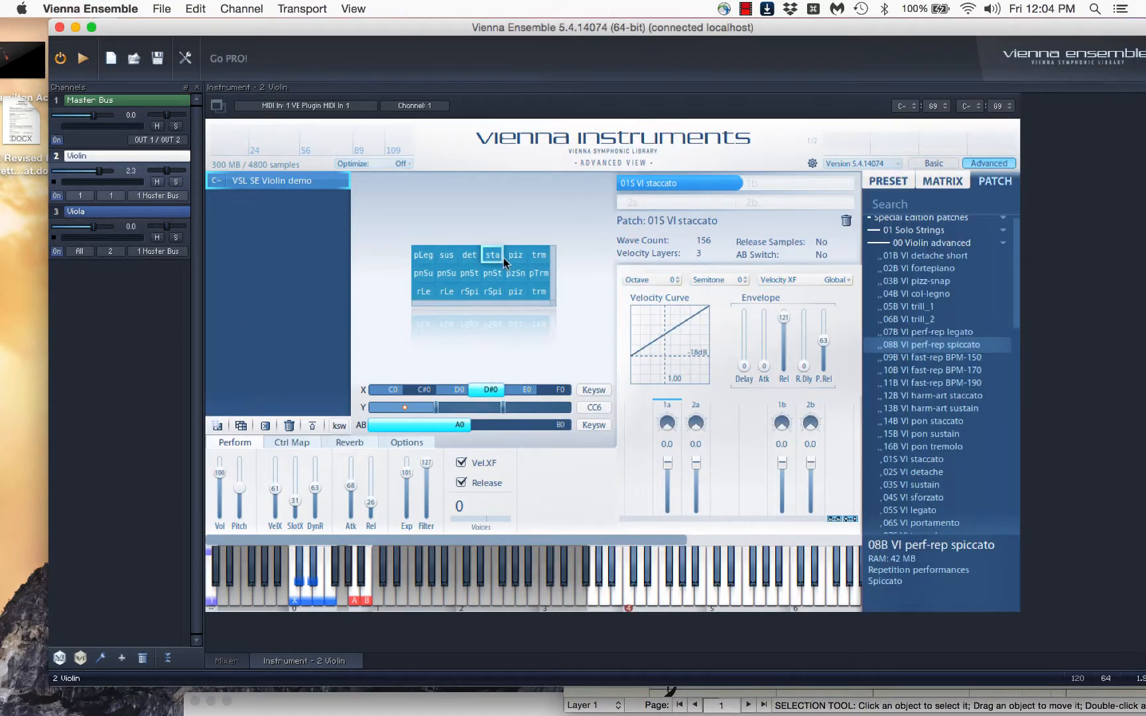
pyautogui.click(510, 258)
pyautogui.click(526, 277)
pyautogui.click(520, 259)
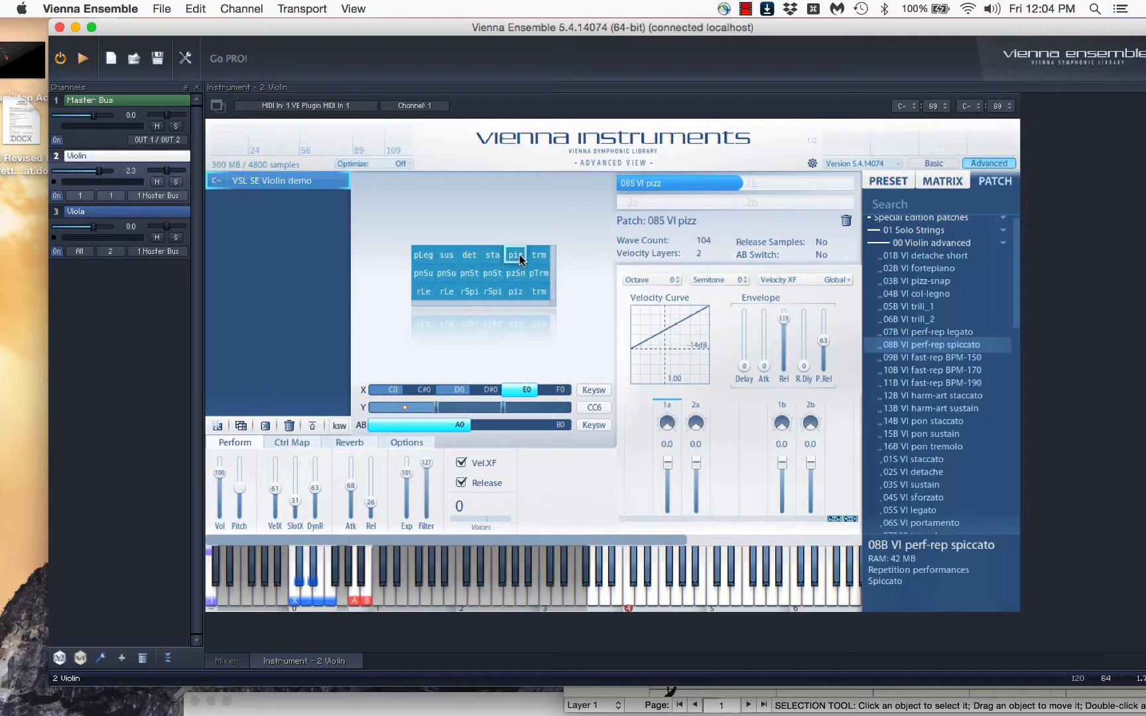
# Return to the Finale score and set the Y-axis continuous data of measure 2 to 10
pyautogui.moveTo(931, 31); pyautogui.dragTo(878, 102)
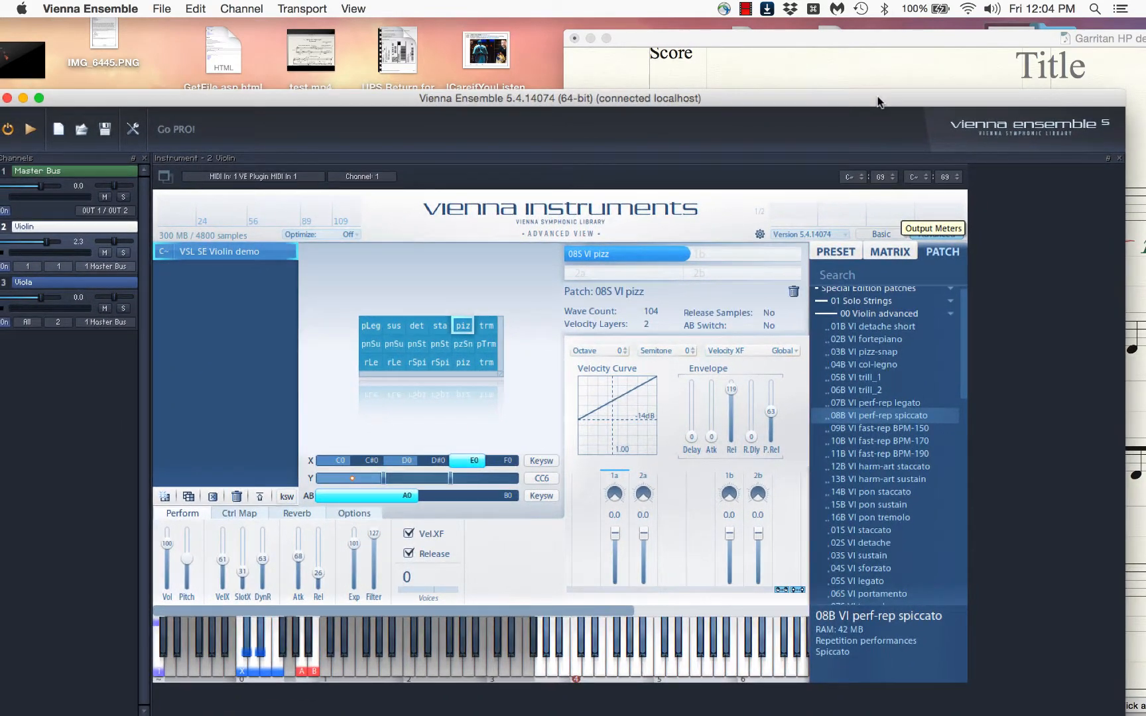
pyautogui.click(907, 50)
pyautogui.moveTo(988, 47); pyautogui.dragTo(782, 46)
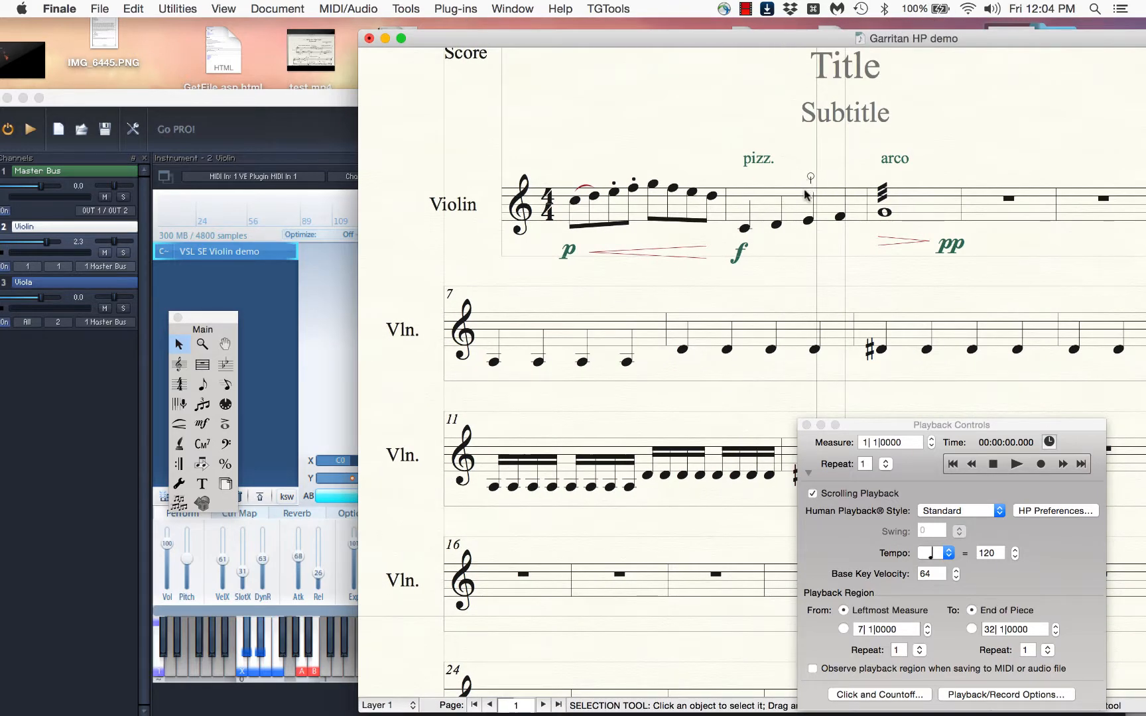
pyautogui.click(799, 210)
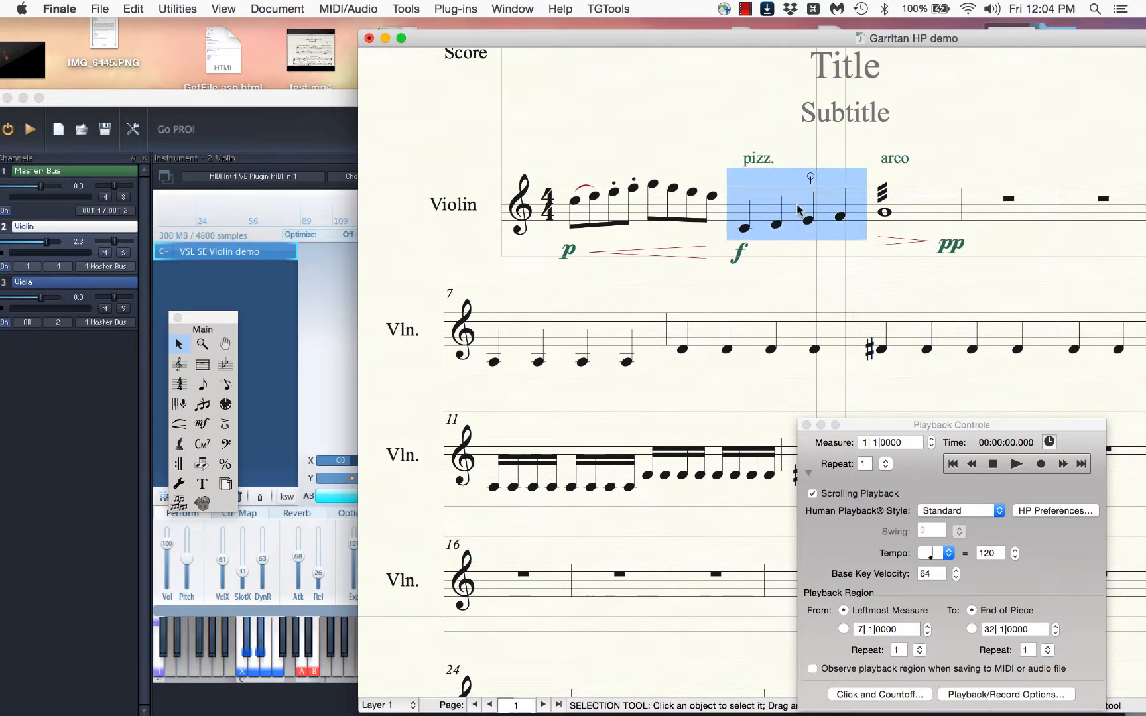
pyautogui.press('super+shift+m')
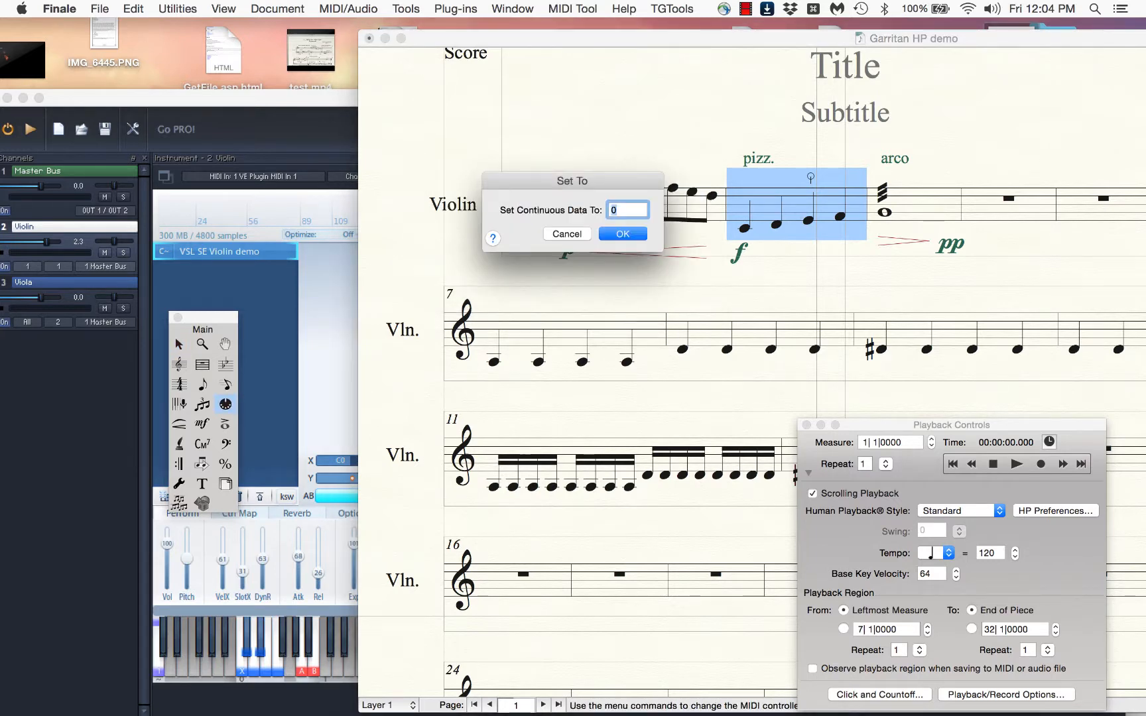
pyautogui.write('10')
pyautogui.press('Return')
# Apply the Y-axis Set To command to the entire score
pyautogui.press('super+a')
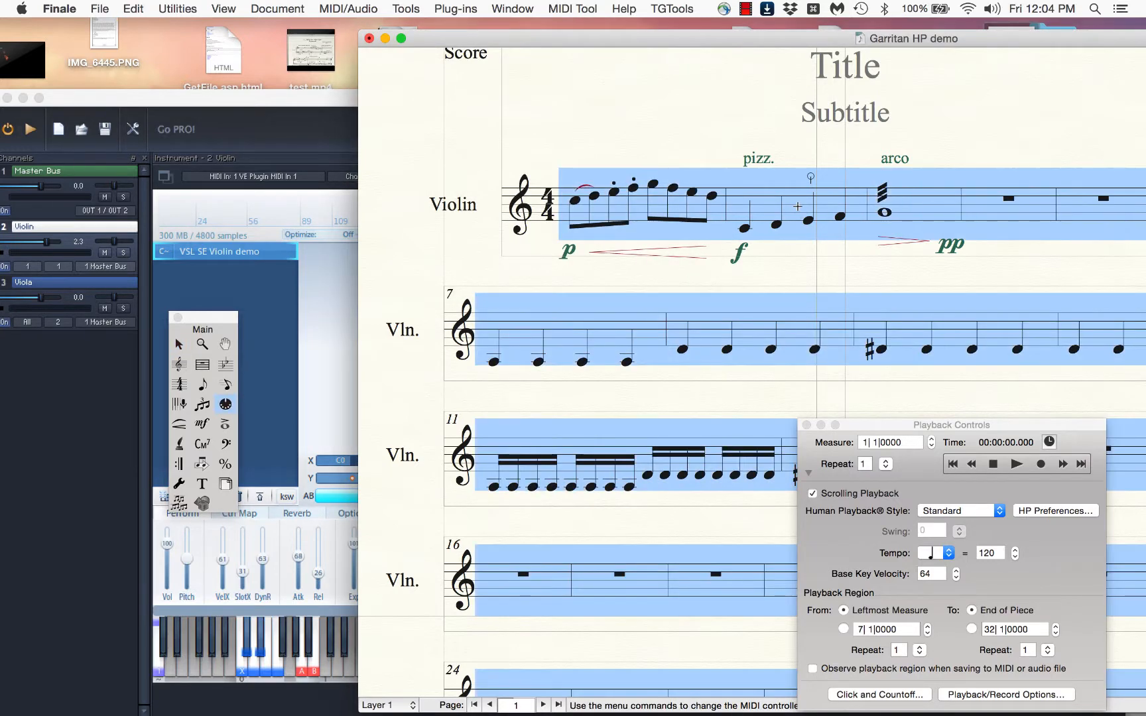
pyautogui.press('super+shift+m')
pyautogui.press('Return')
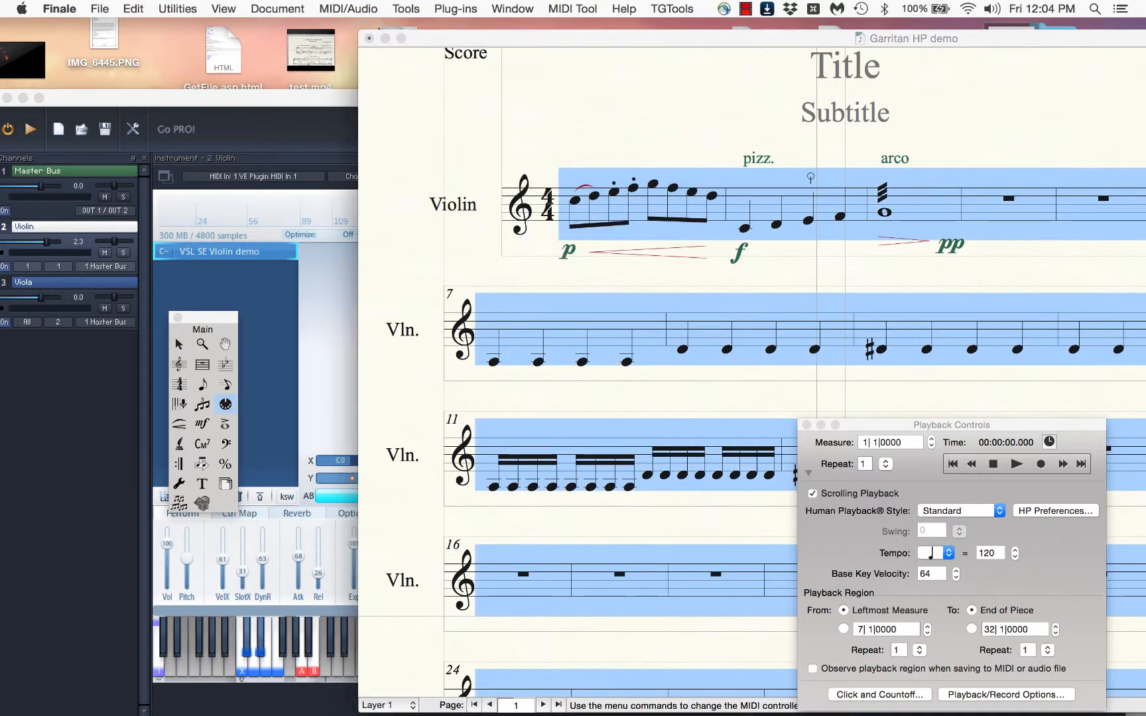
# Uncover the matrix beside the score window and play the score back from measure 1 into measure 4
pyautogui.click(995, 466)
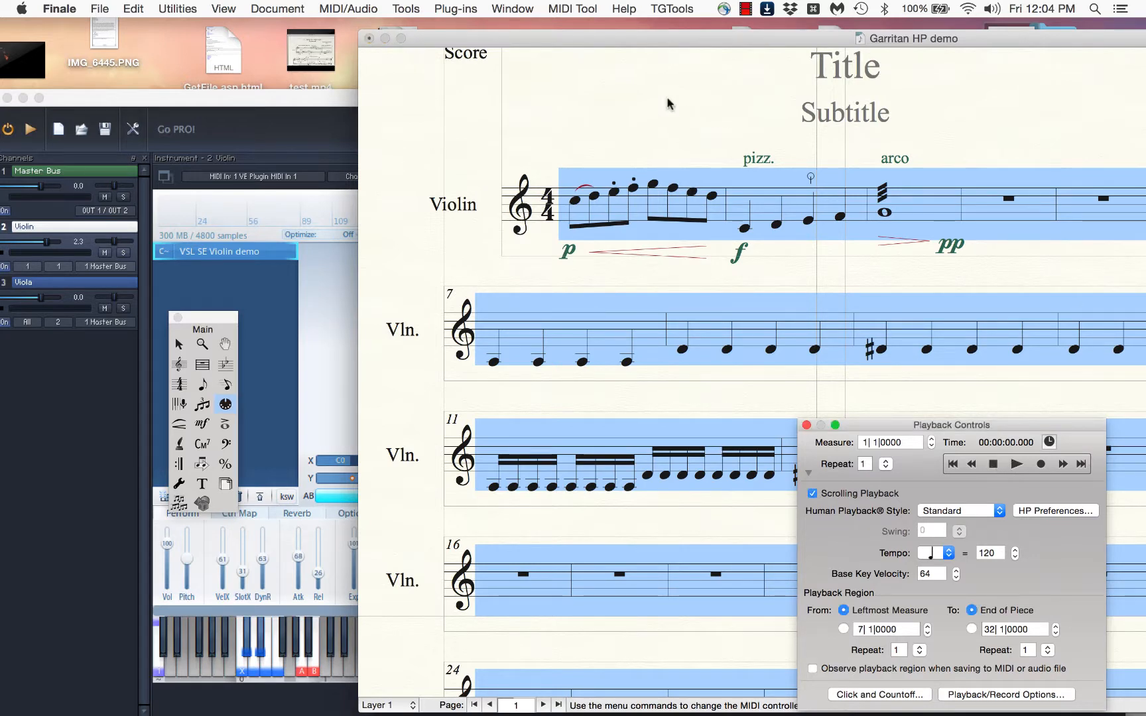
pyautogui.moveTo(610, 40); pyautogui.dragTo(811, 28)
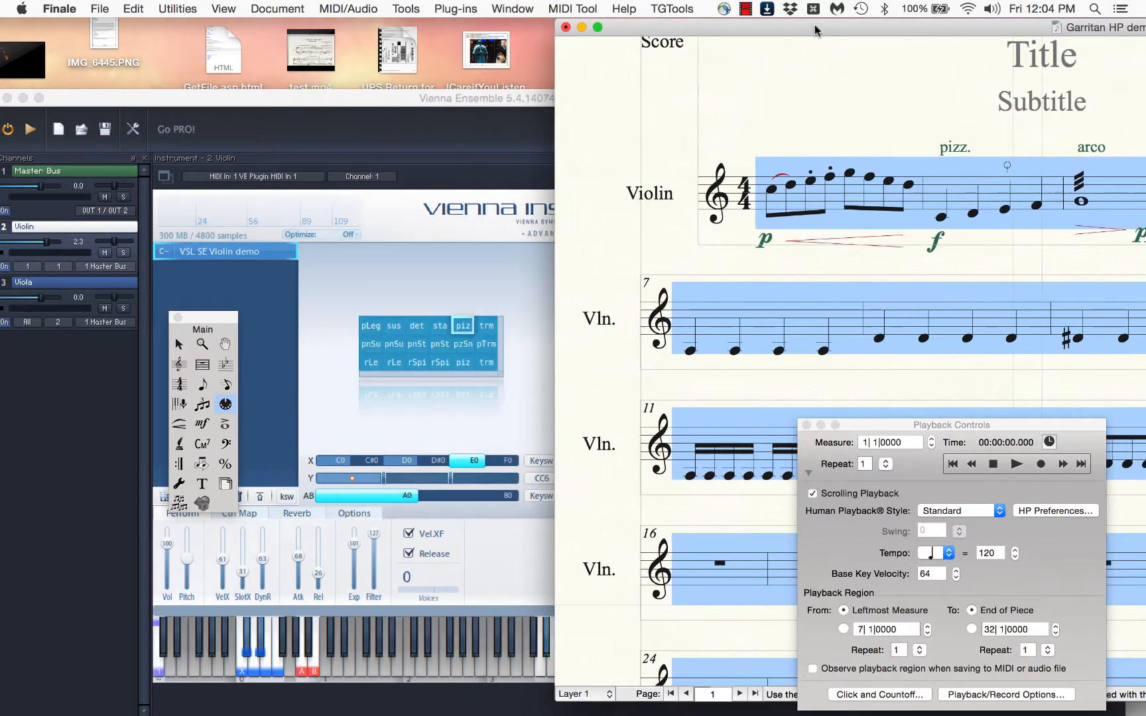
pyautogui.click(990, 476)
pyautogui.click(1016, 463)
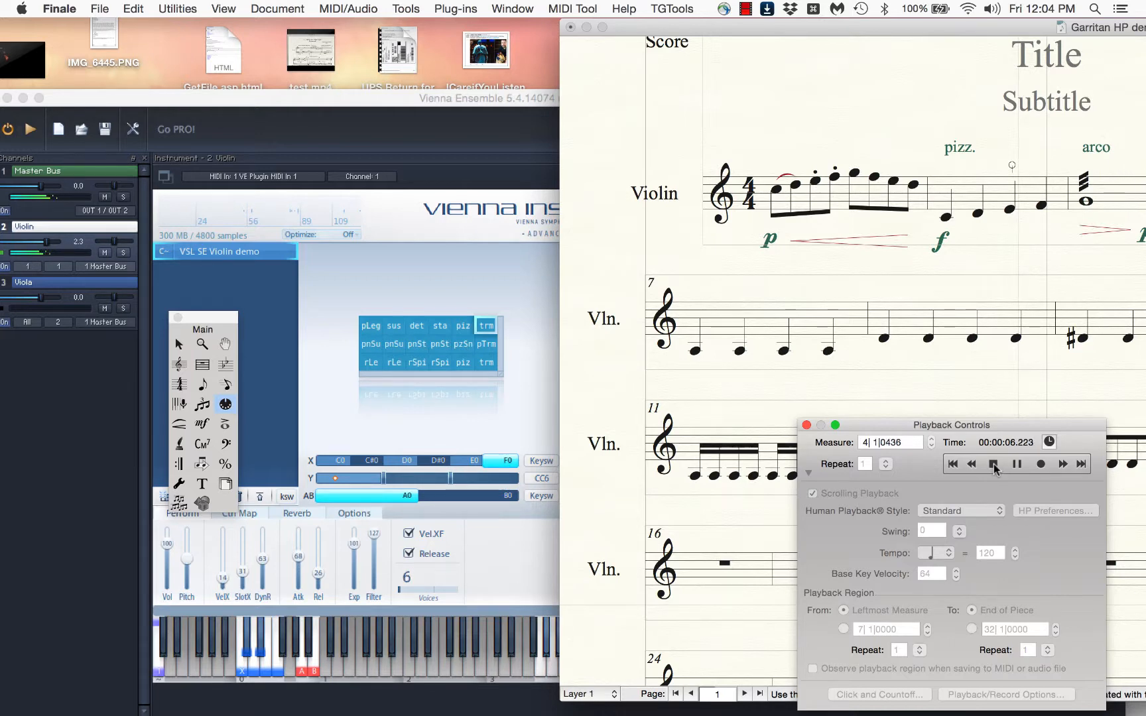
pyautogui.click(994, 467)
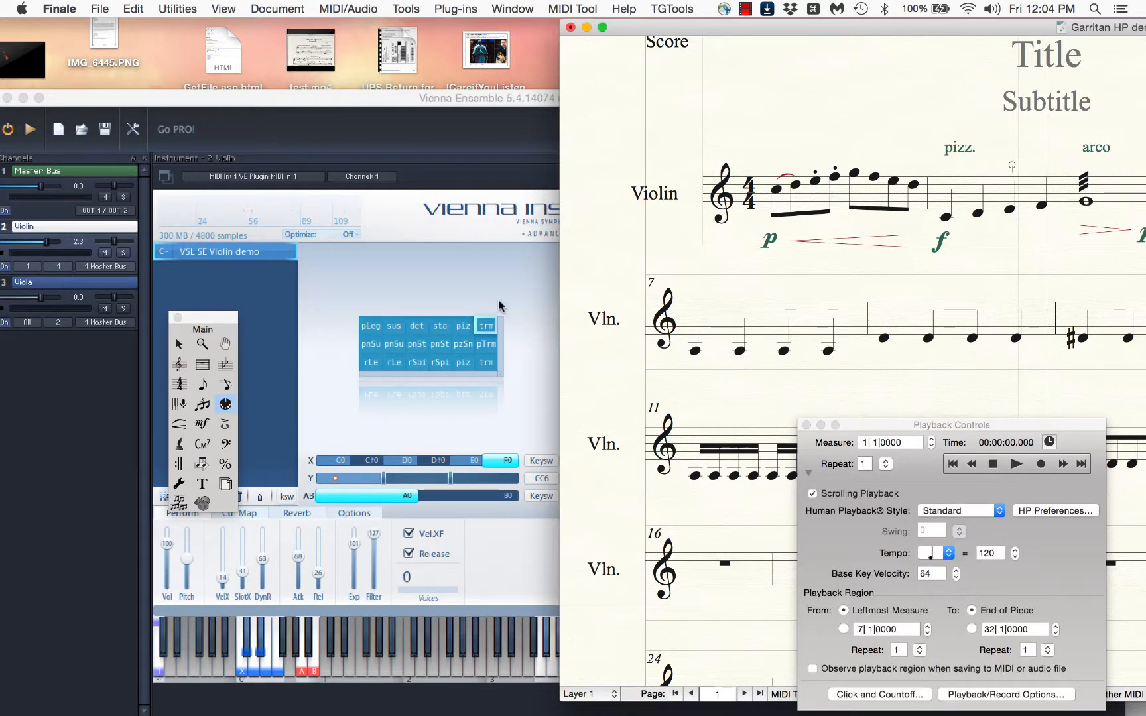
# Select measure 2, examine the pizz-snap cell in Vienna Ensemble's violin matrix, and return to the Finale score
pyautogui.click(1015, 186)
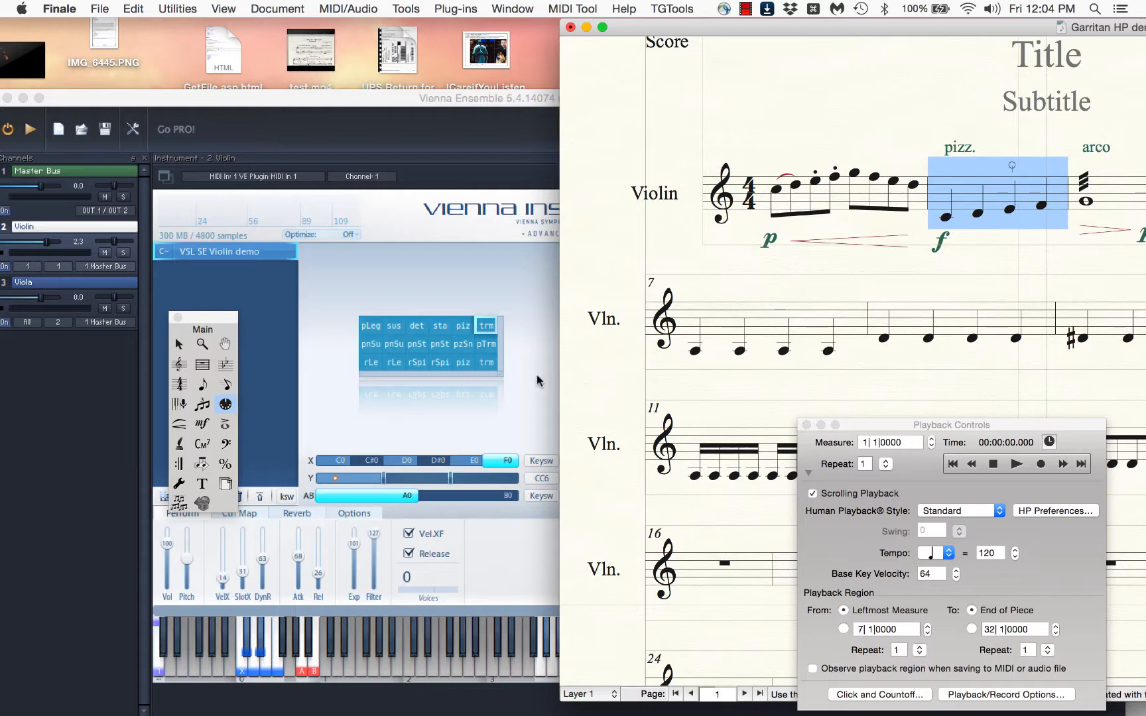
pyautogui.click(468, 345)
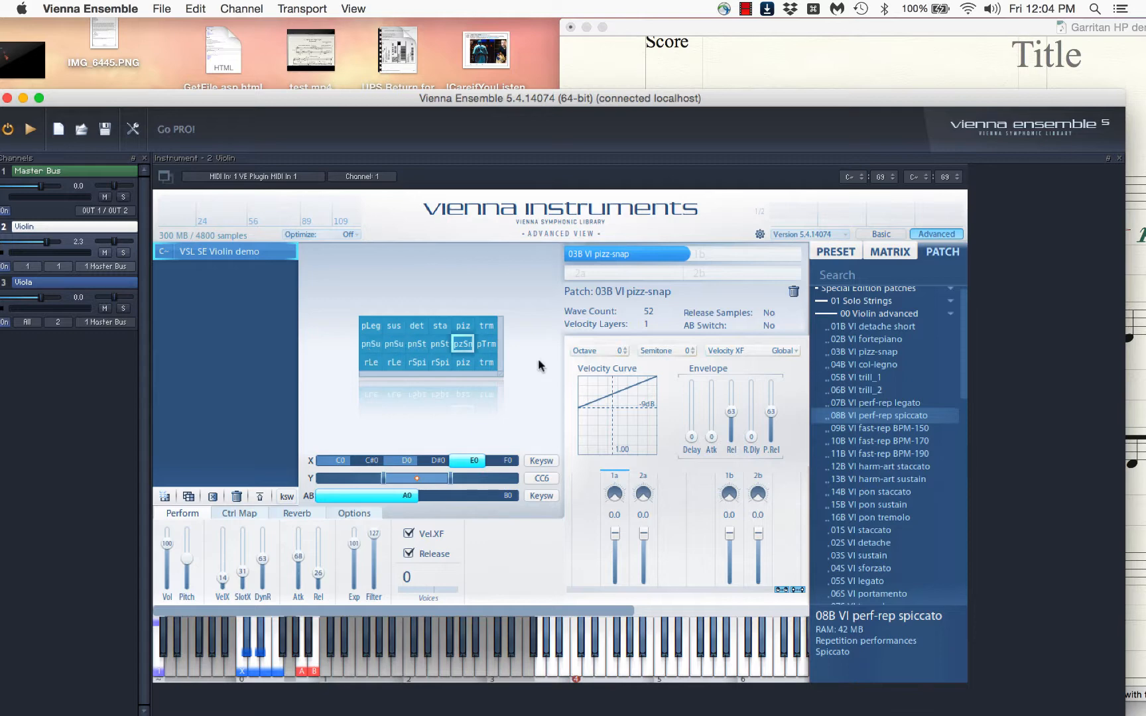
pyautogui.click(953, 69)
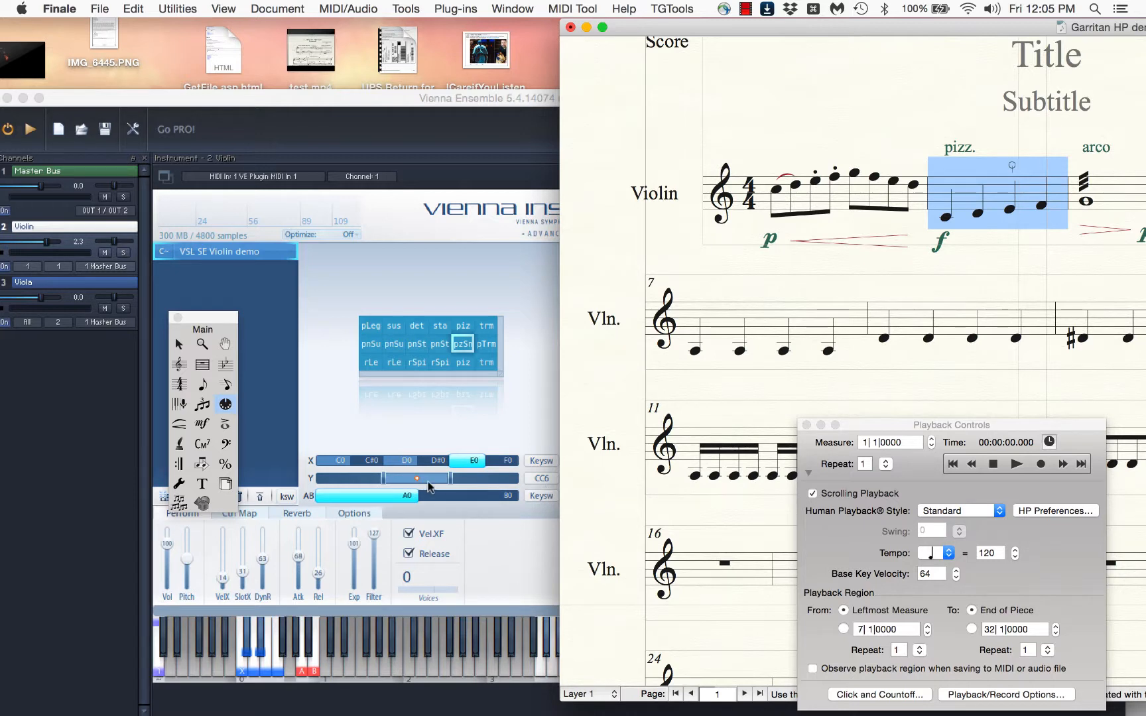
pyautogui.click(954, 91)
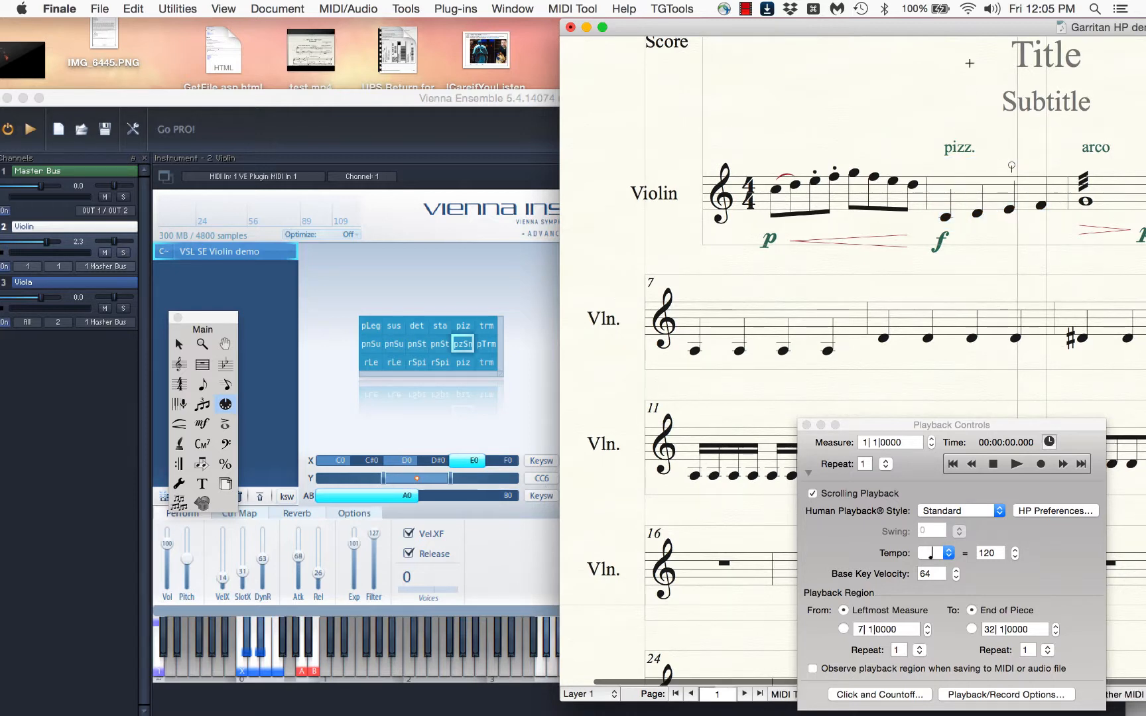
# Start a new technique text expression reading "Bartok pizz." for the third note of measure 2
pyautogui.moveTo(988, 33); pyautogui.dragTo(832, 57)
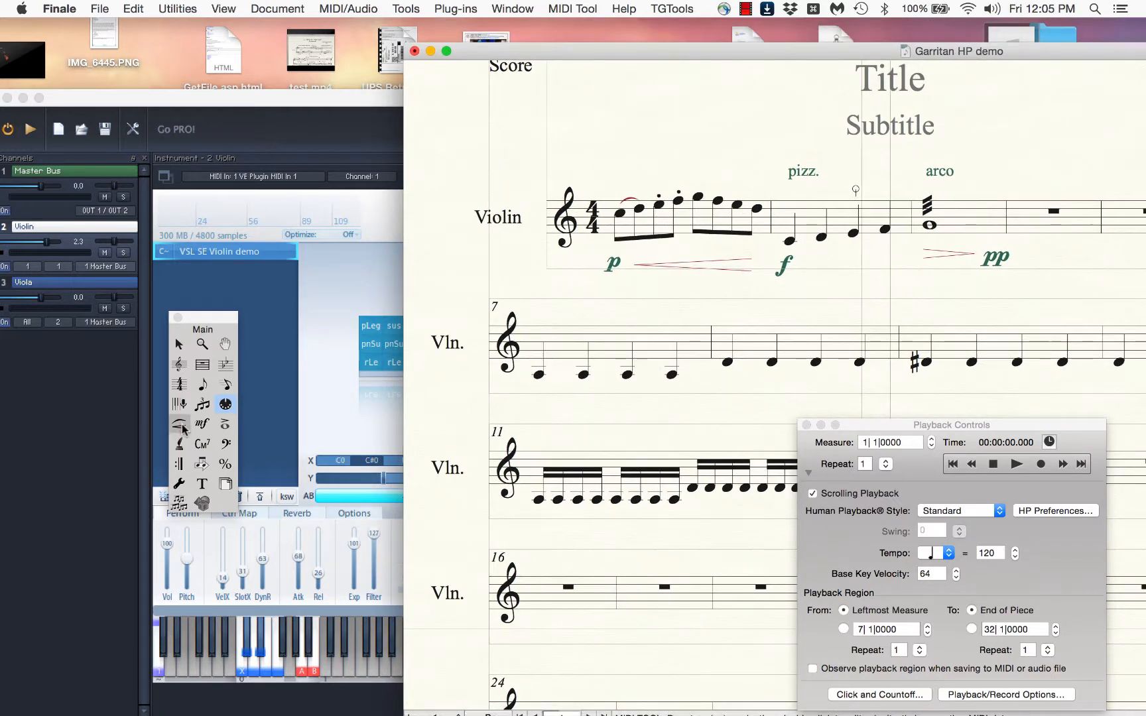
pyautogui.click(203, 423)
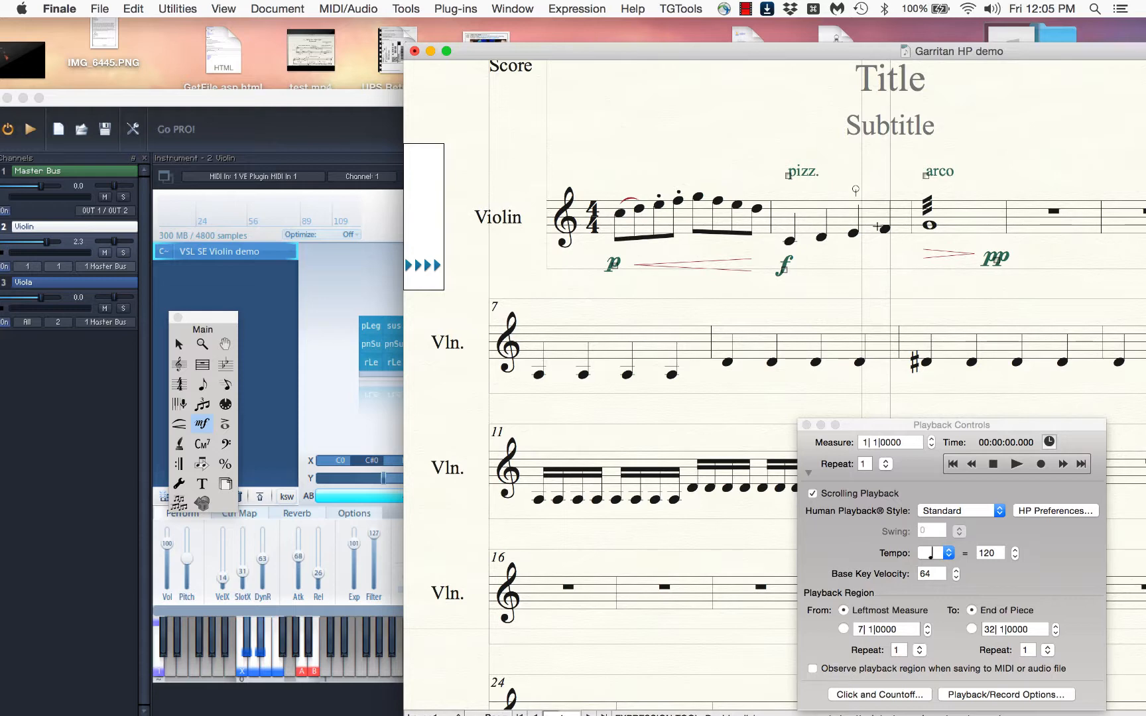
pyautogui.doubleClick(854, 232)
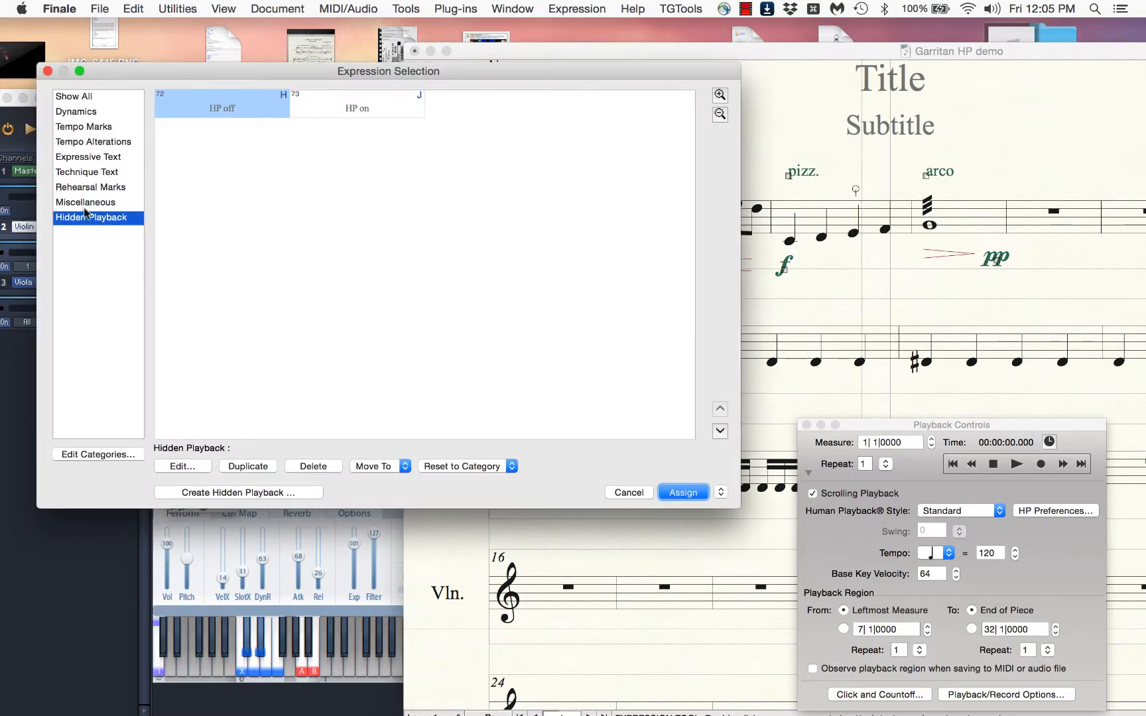
pyautogui.click(104, 173)
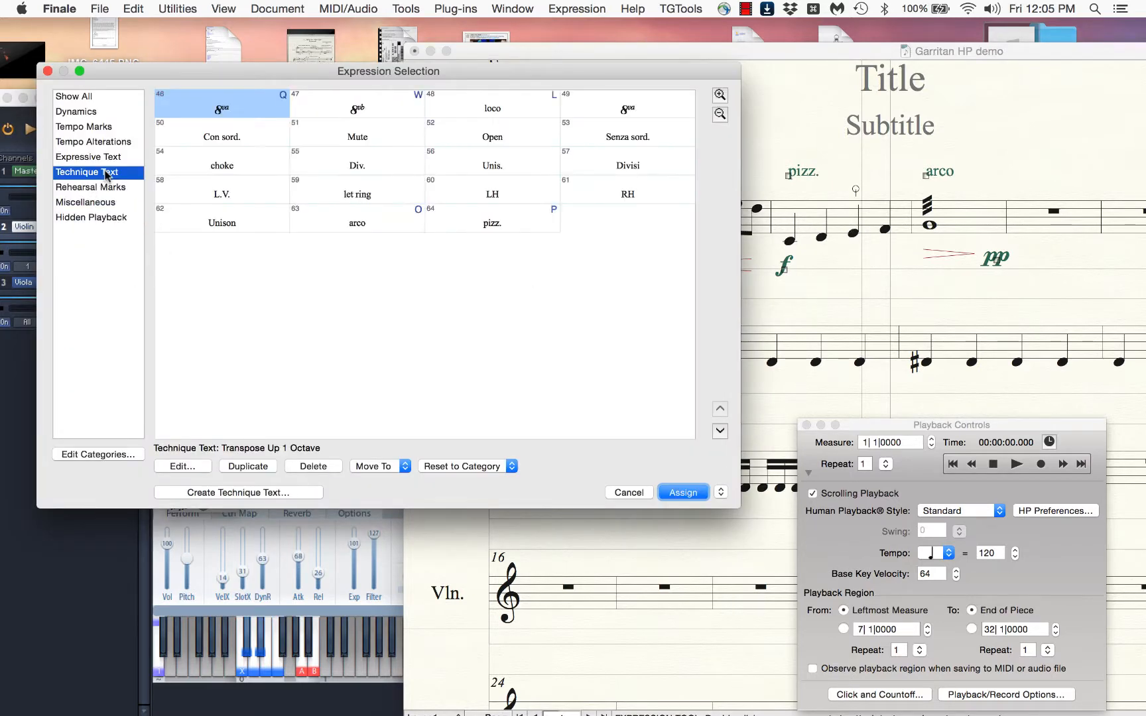
pyautogui.click(238, 492)
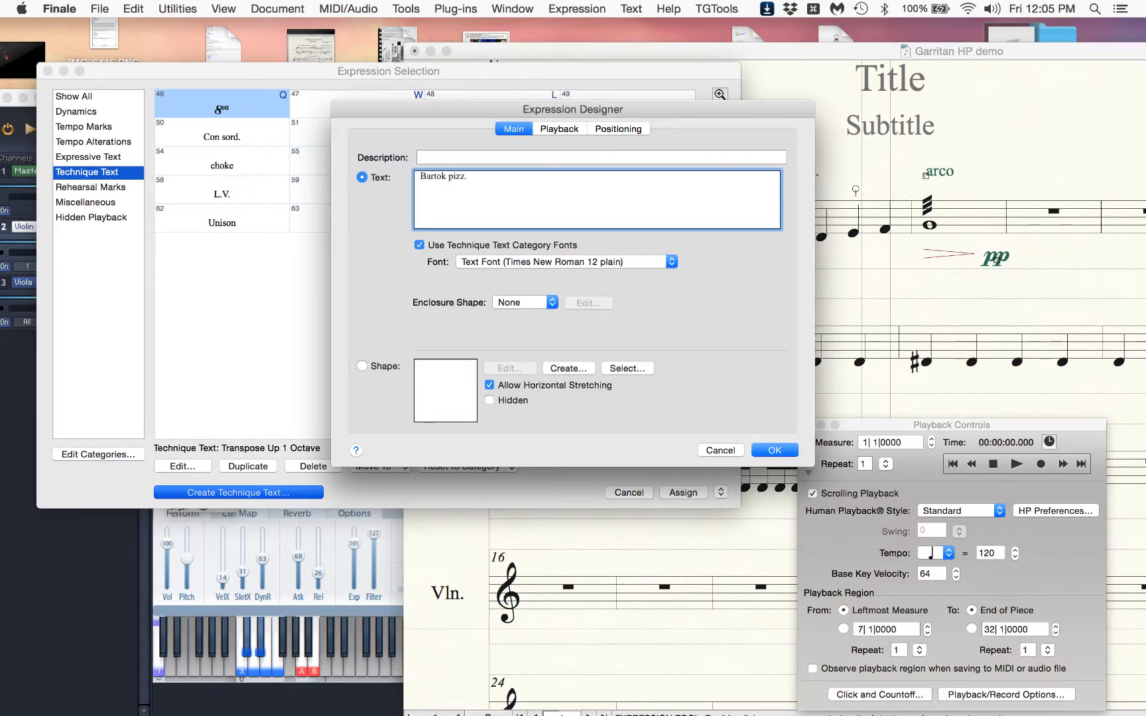
# Set the Bartok pizz. expression's playback to controller 6 with a value of 50 and save the expression
pyautogui.click(548, 131)
pyautogui.click(489, 173)
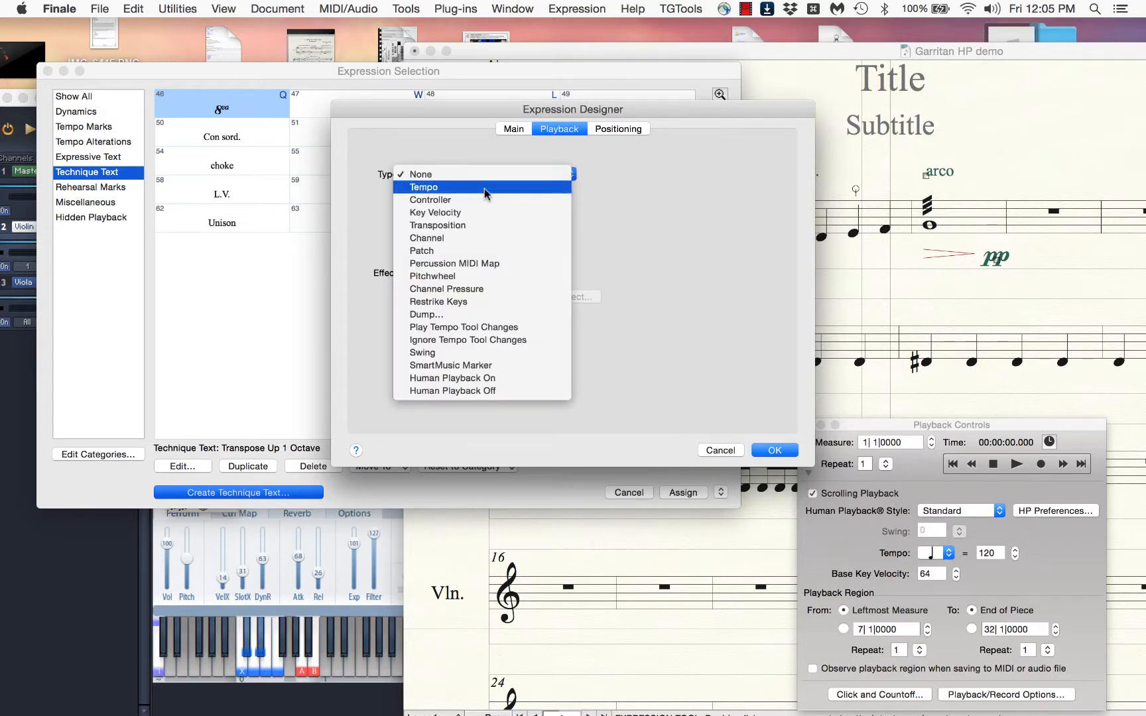
pyautogui.click(478, 199)
pyautogui.click(611, 177)
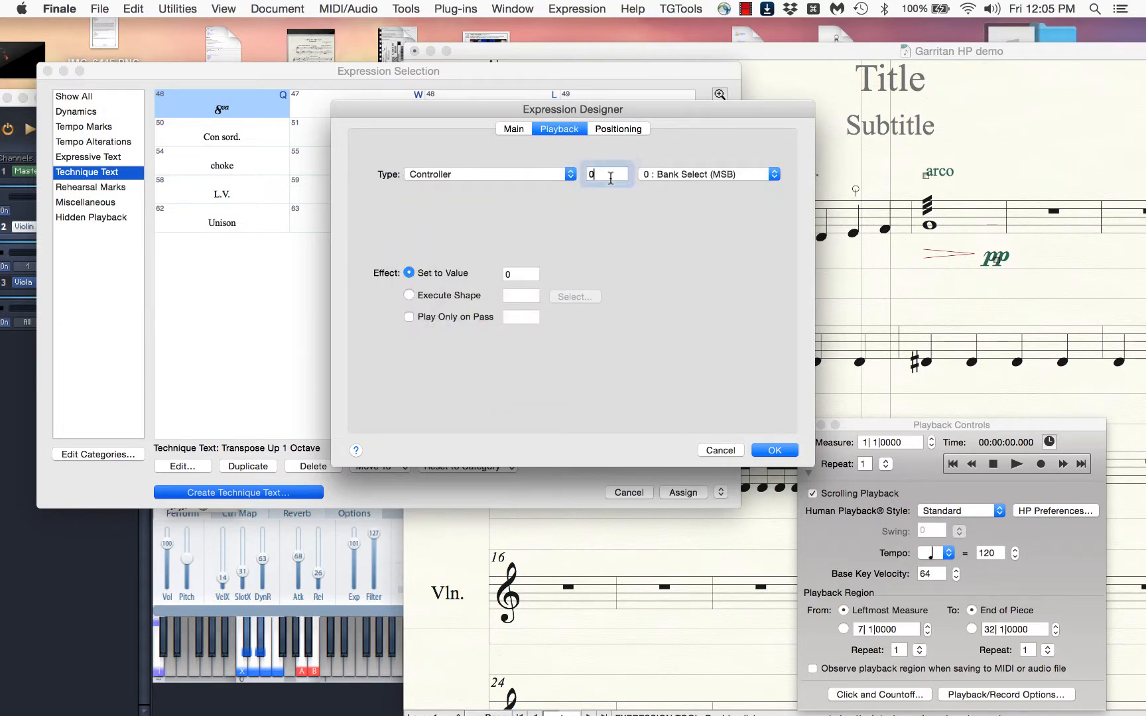
pyautogui.doubleClick(610, 177)
pyautogui.write('6')
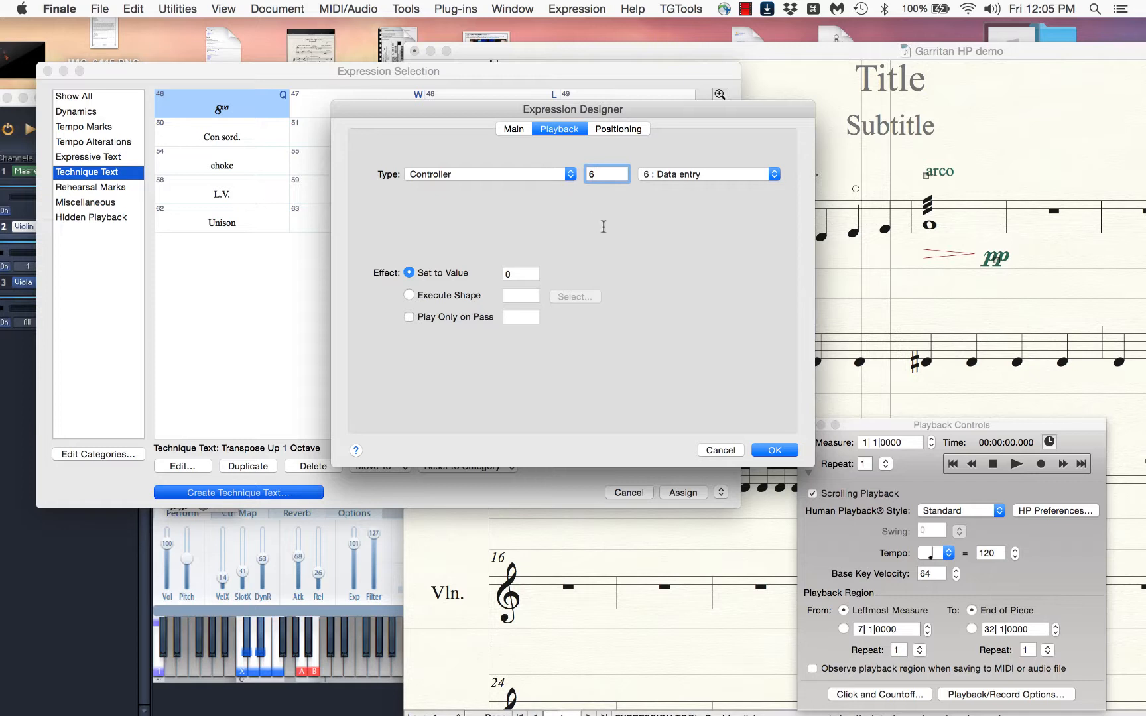
pyautogui.doubleClick(527, 275)
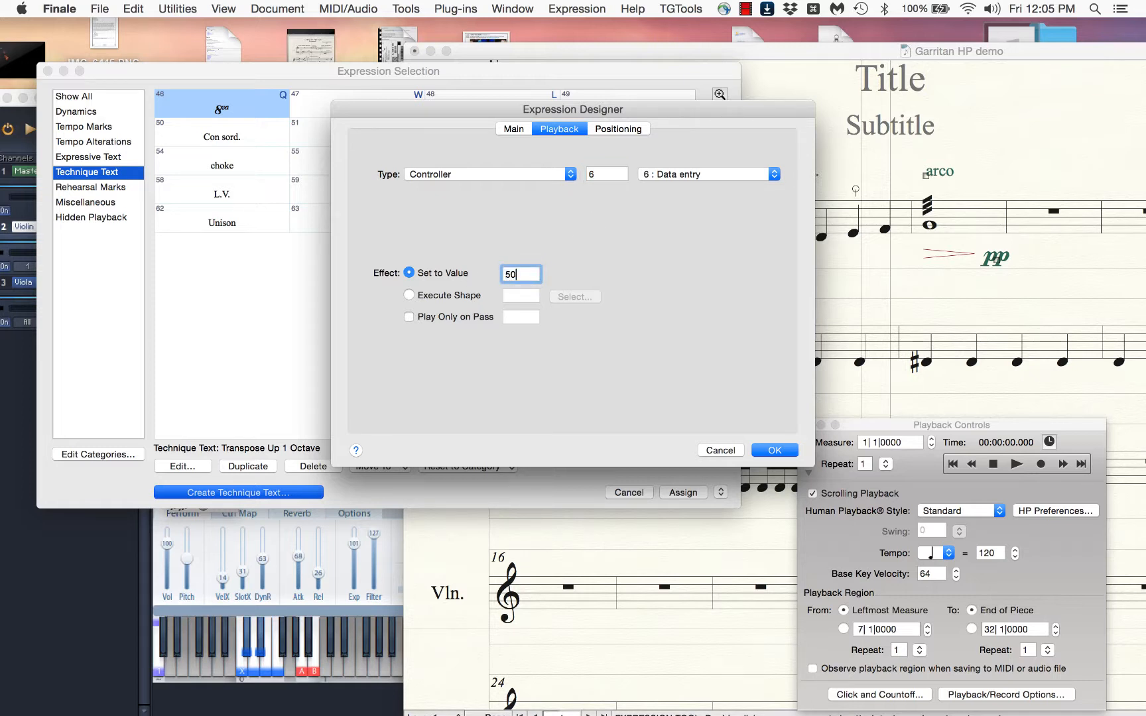
pyautogui.write('50')
pyautogui.click(775, 450)
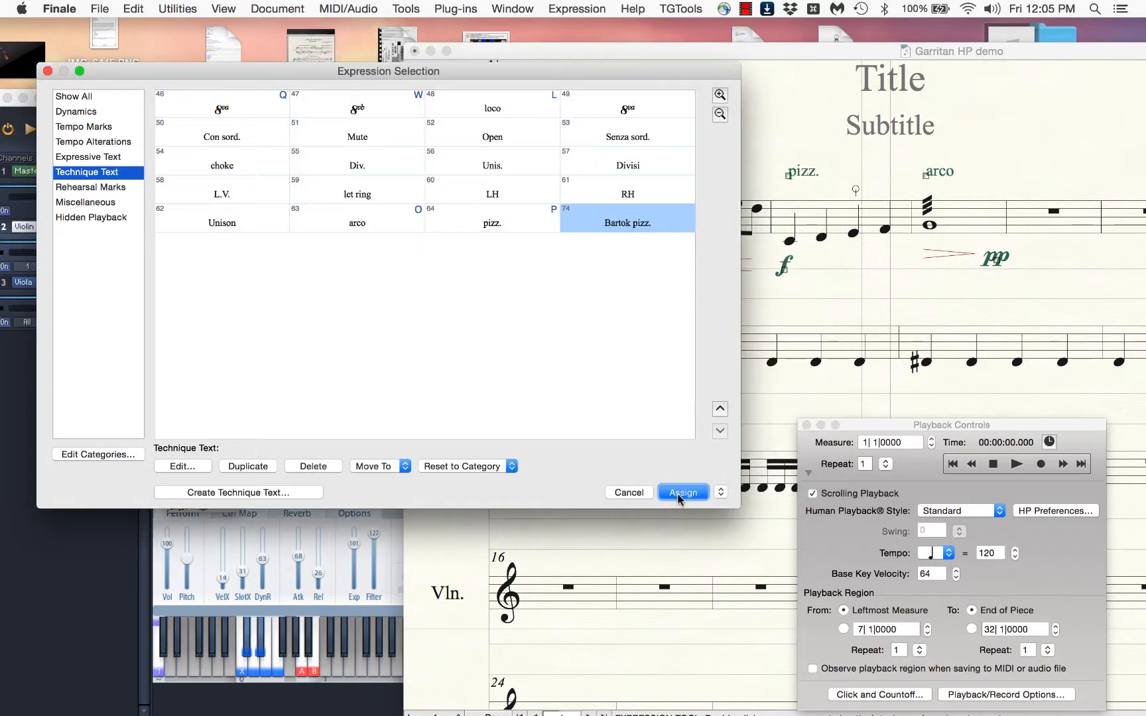
# Assign the Bartok pizz. expression above the third note of measure 2 and play the score back into measure 3
pyautogui.click(680, 494)
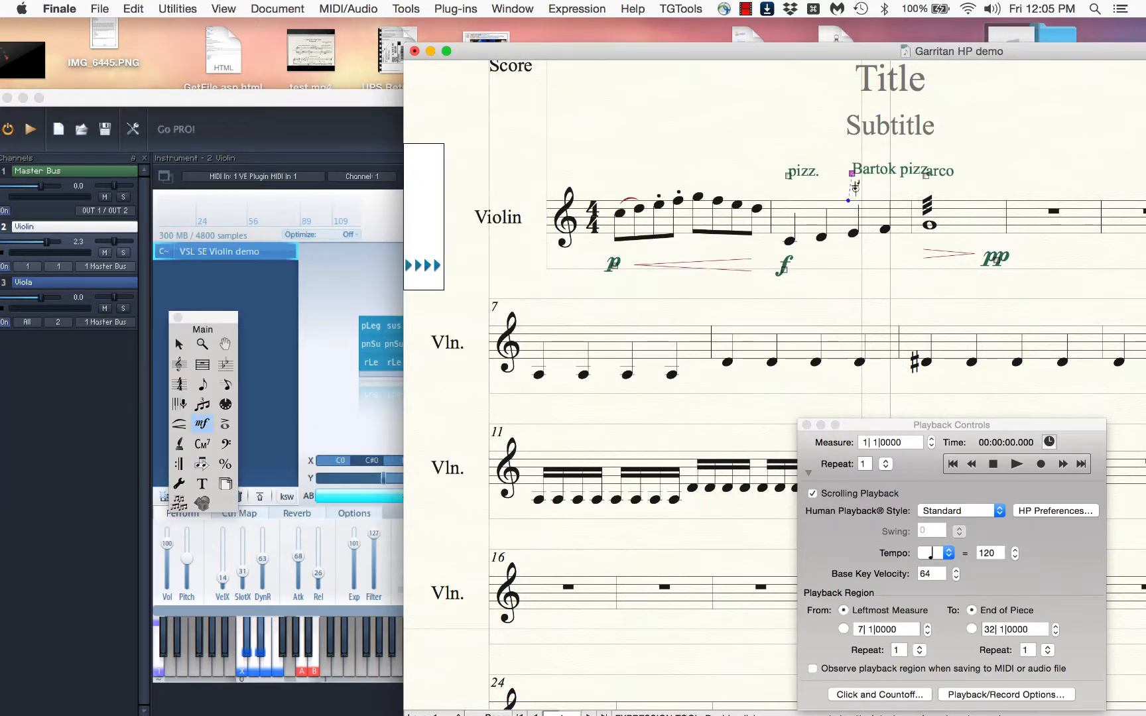
pyautogui.moveTo(856, 183); pyautogui.dragTo(855, 190)
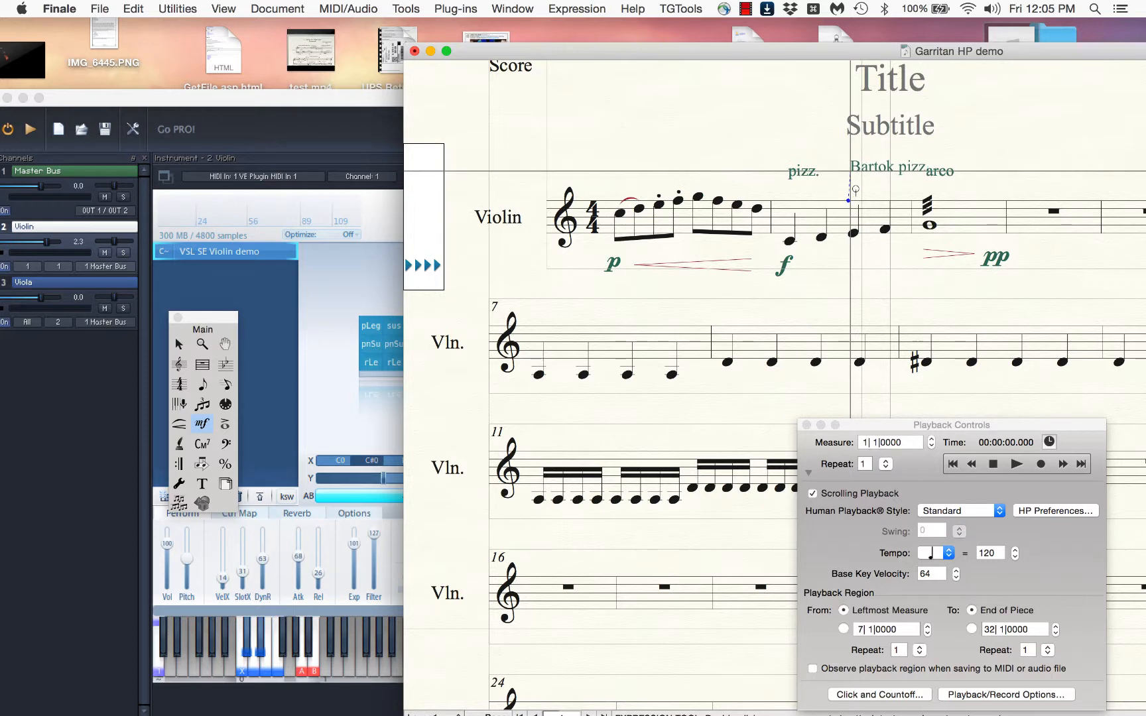
pyautogui.click(994, 464)
pyautogui.click(1016, 464)
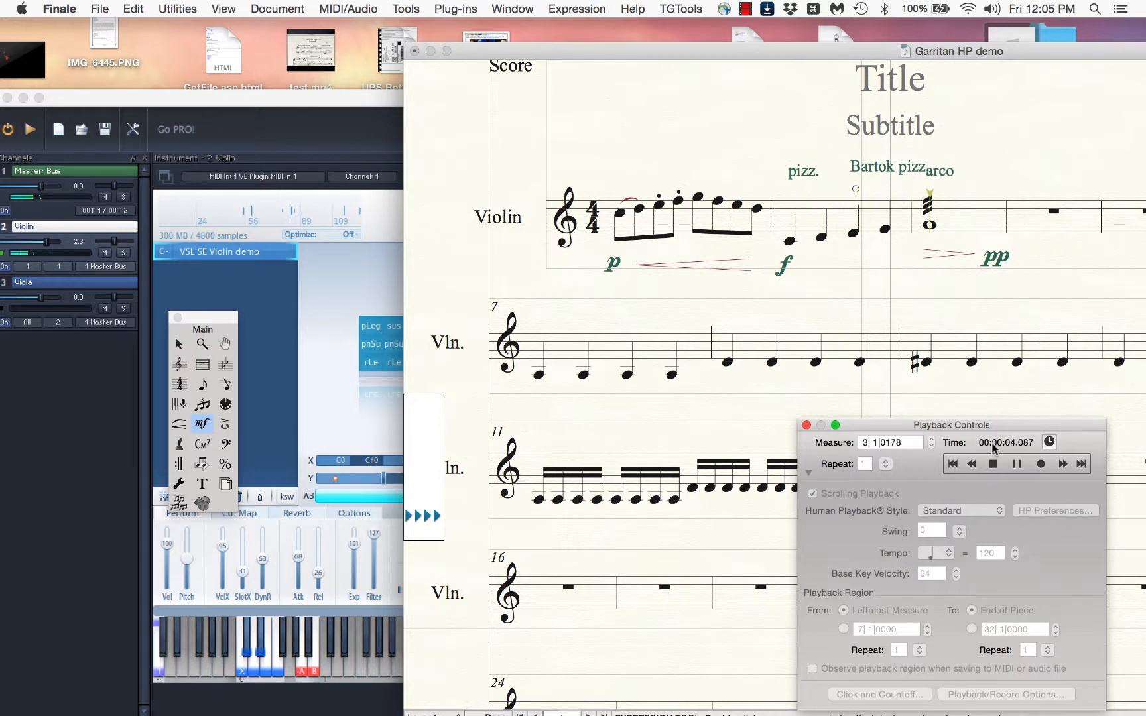
pyautogui.click(992, 464)
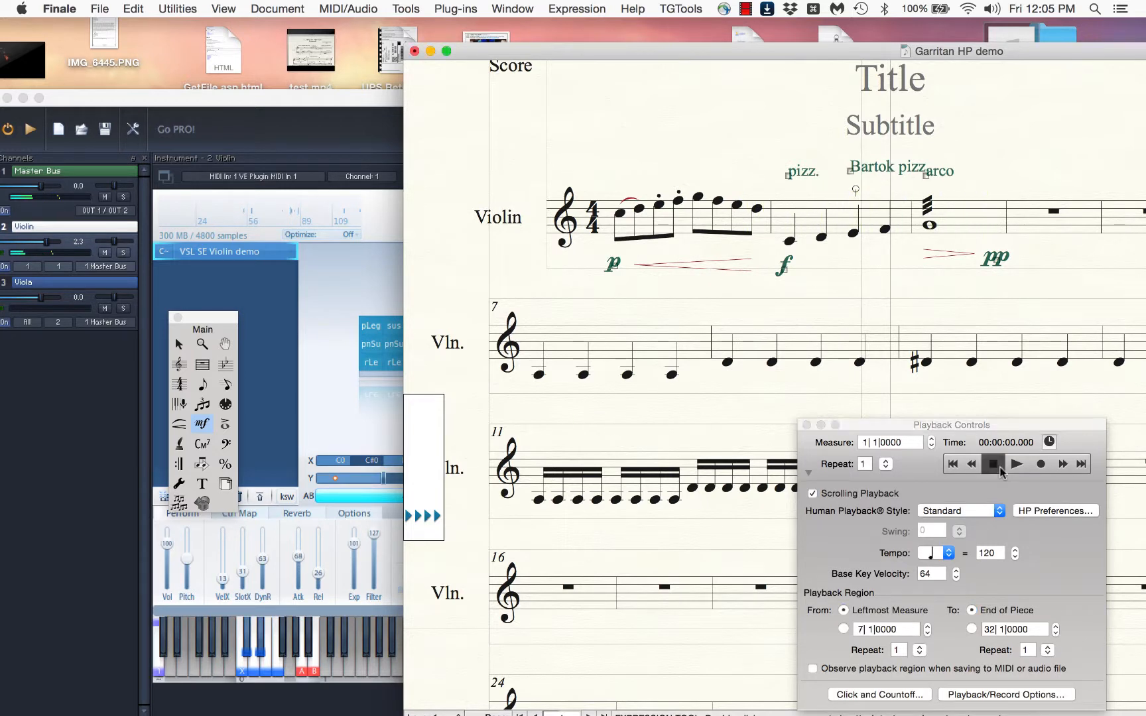
# Delete the Bartok pizz. expression from measure 2
pyautogui.moveTo(474, 49); pyautogui.dragTo(634, 36)
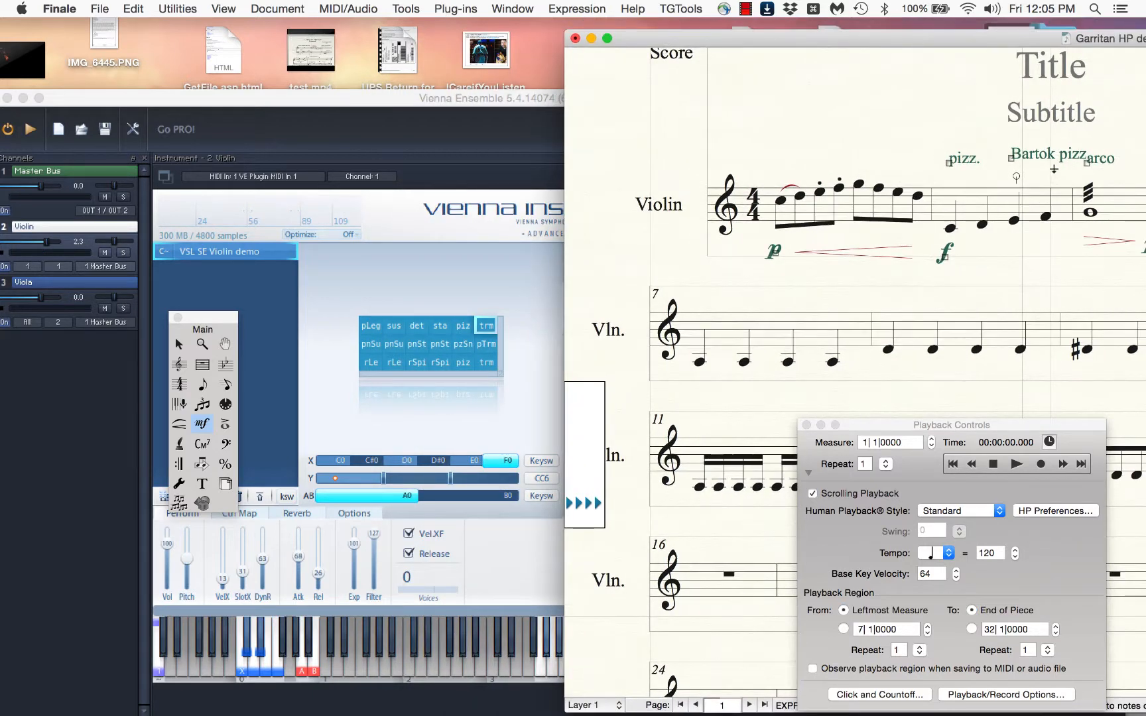
pyautogui.press('Escape')
pyautogui.click(1021, 160)
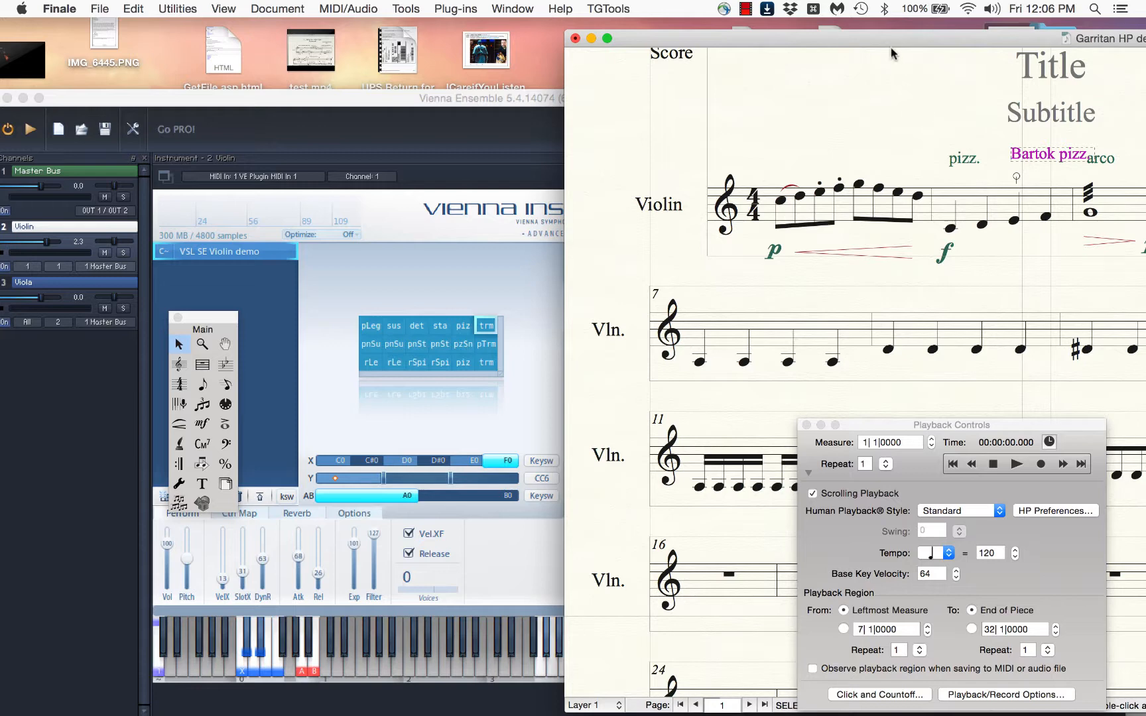
pyautogui.moveTo(900, 35); pyautogui.dragTo(768, 35)
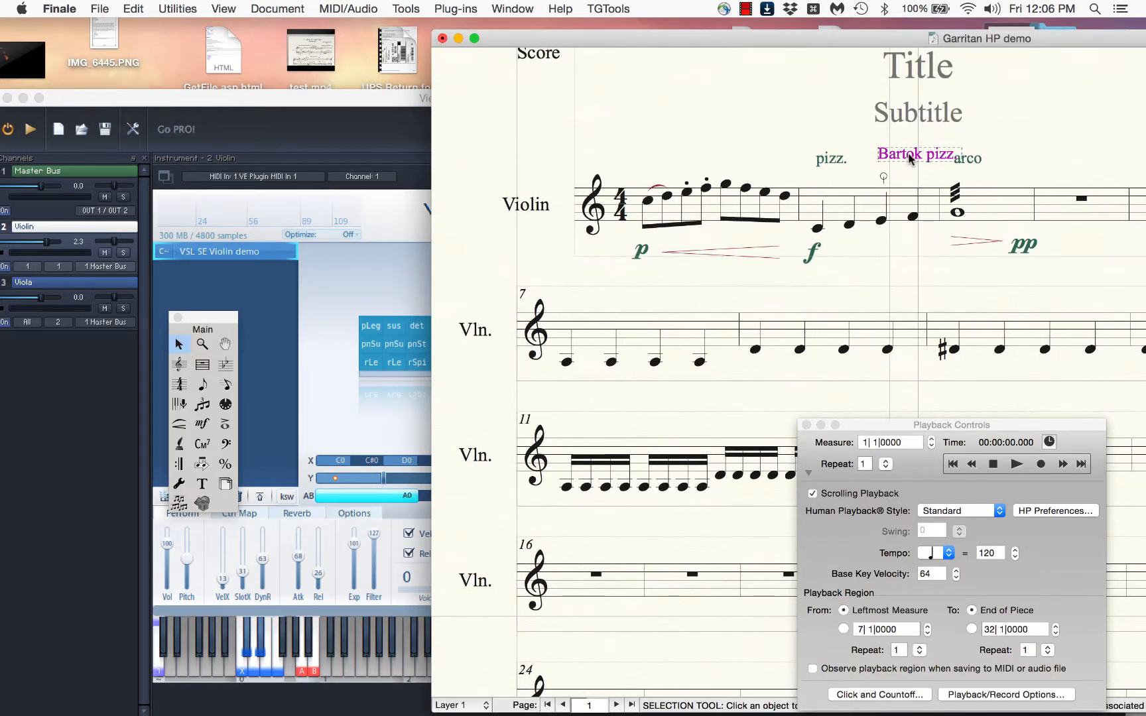
pyautogui.press('Delete')
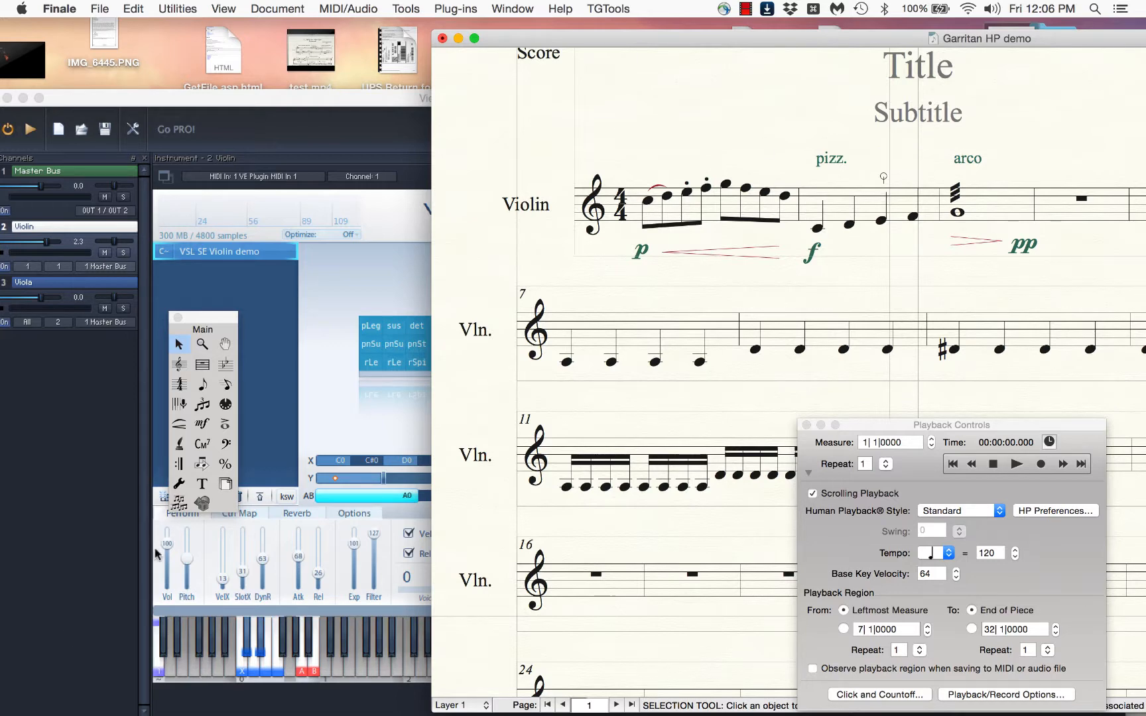
# Examine the playback effect settings of the snap pizzicato articulation in measure 2 and close them without changes
pyautogui.click(225, 424)
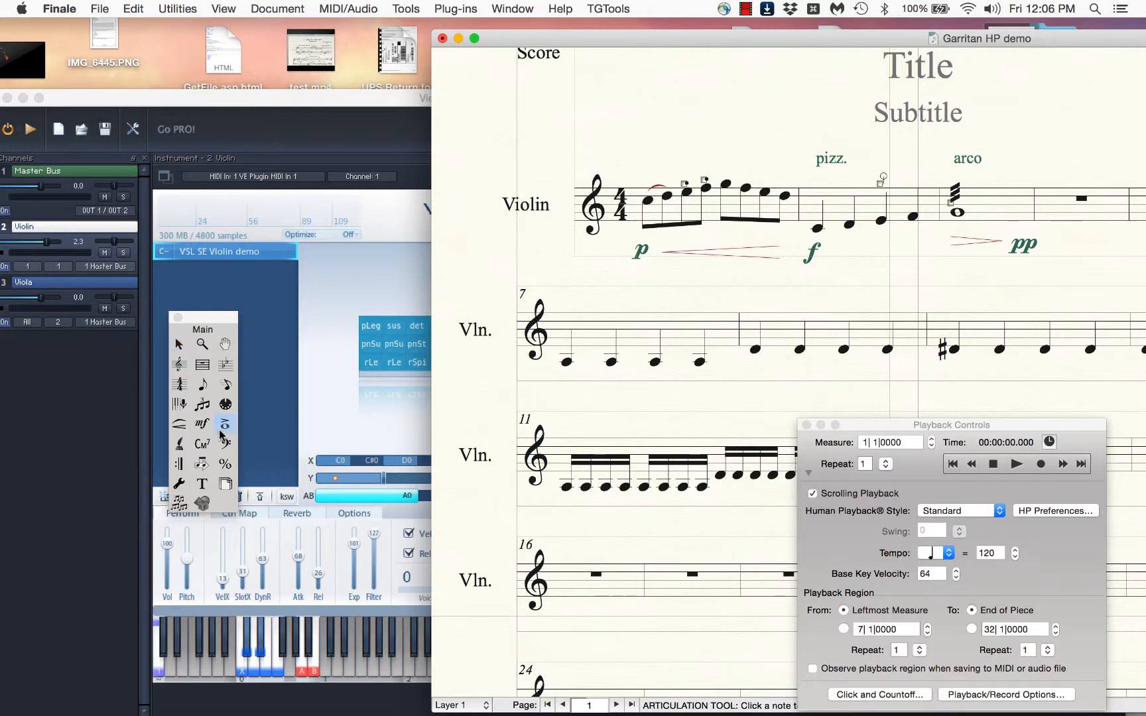
pyautogui.doubleClick(879, 185)
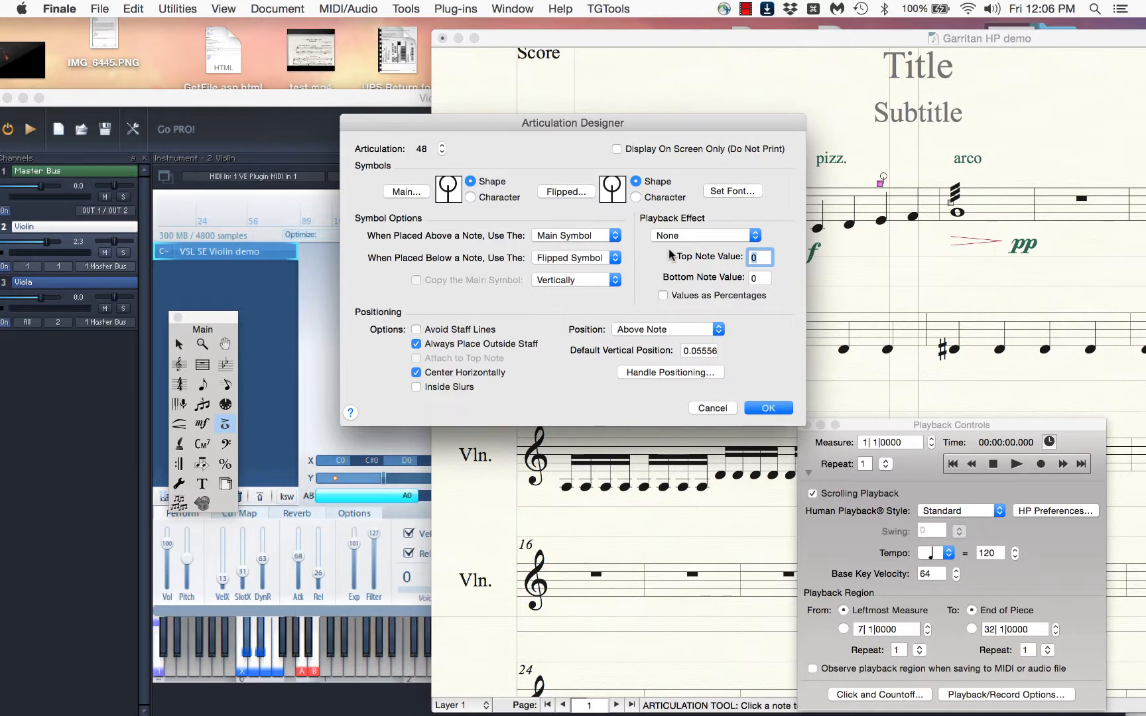
pyautogui.click(712, 408)
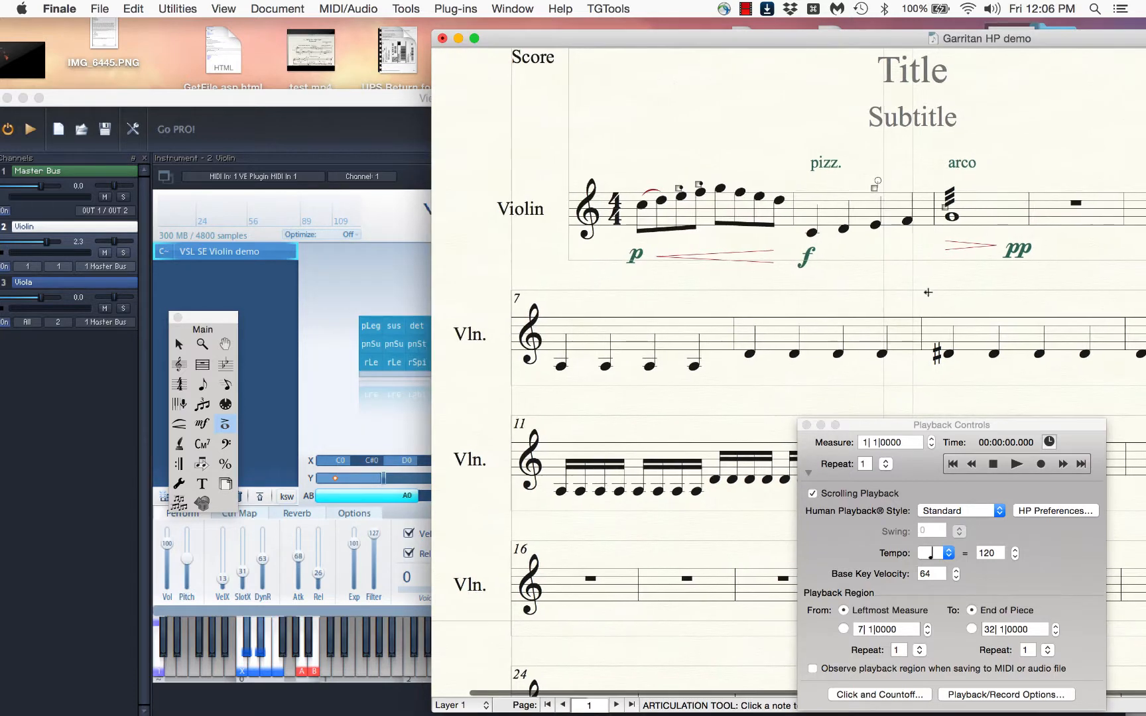
# Set the Y-axis continuous data of the third beat of measure 2 to 50
pyautogui.moveTo(774, 40); pyautogui.dragTo(698, 32)
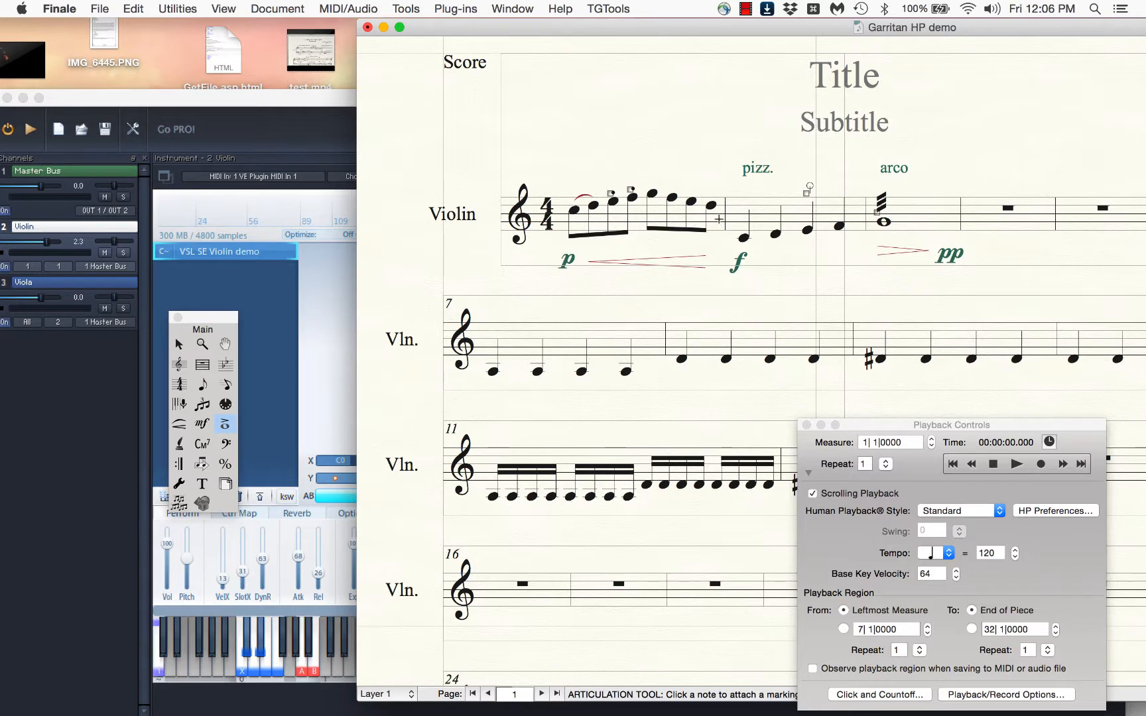
pyautogui.scroll(1, 816, 186)
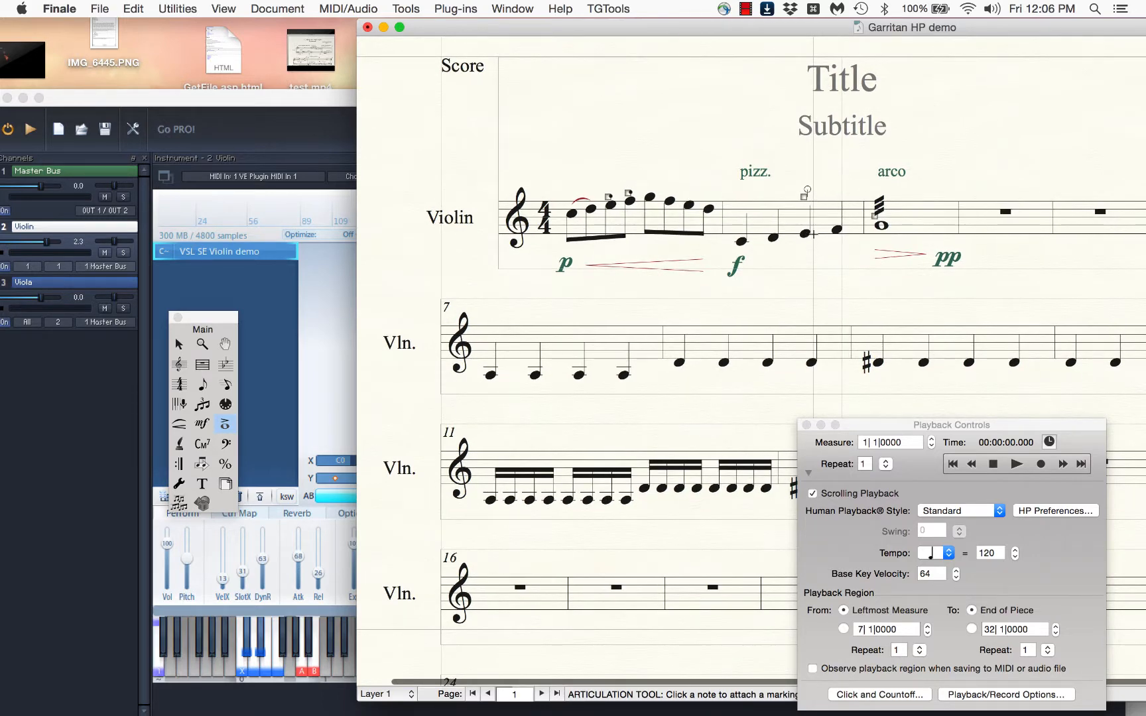
pyautogui.press('Escape')
pyautogui.moveTo(800, 178); pyautogui.dragTo(828, 251)
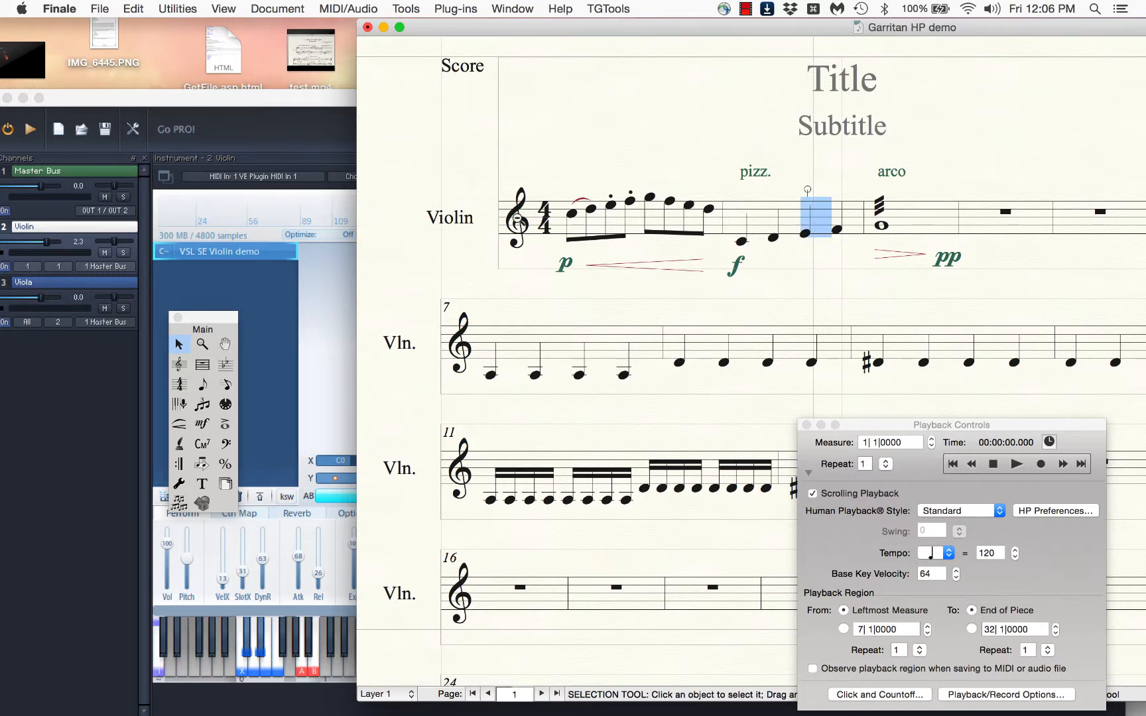
pyautogui.hotkey('ctrl', 'm')
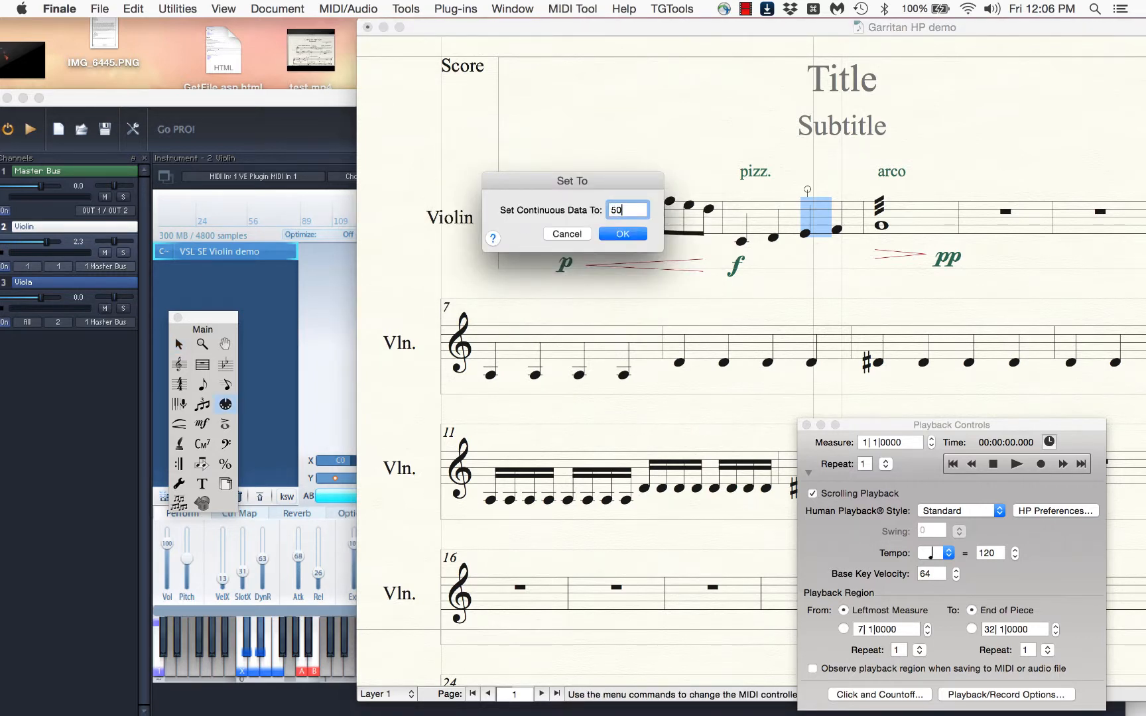
pyautogui.write('50')
pyautogui.press('Return')
# Set the Y-axis continuous data from the last beat of measure 2 through measure 3 to 10
pyautogui.moveTo(832, 199); pyautogui.dragTo(959, 241)
pyautogui.hotkey('ctrl', 'm')
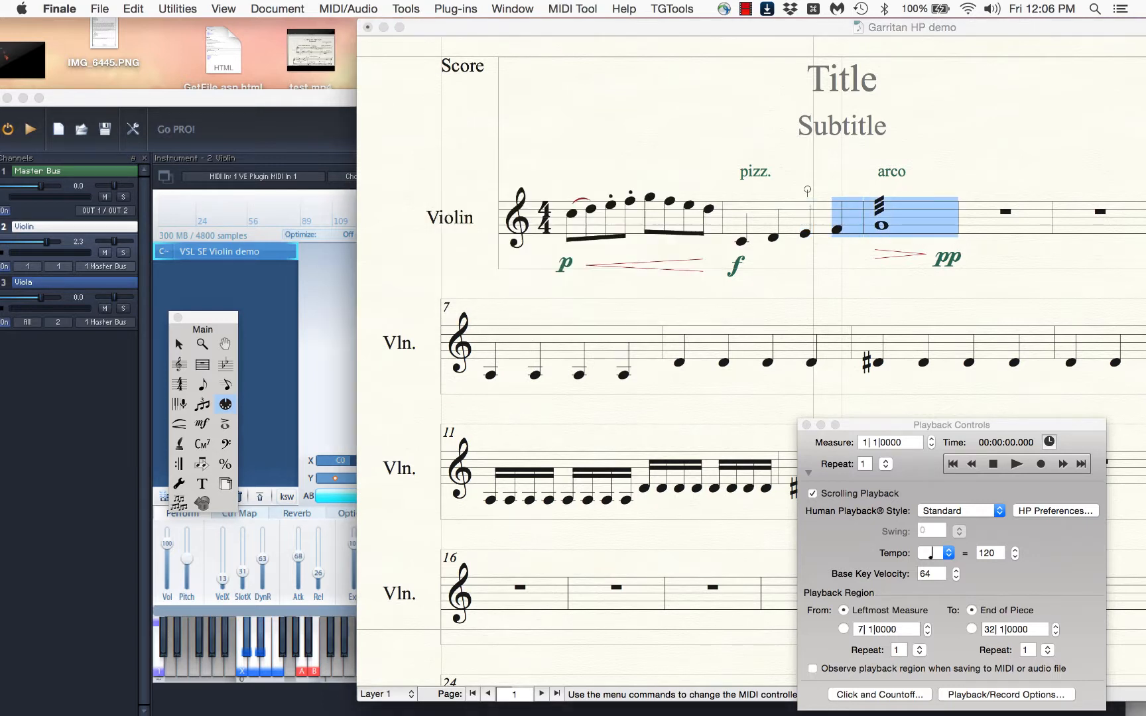
pyautogui.write('1|0')
pyautogui.press('Return')
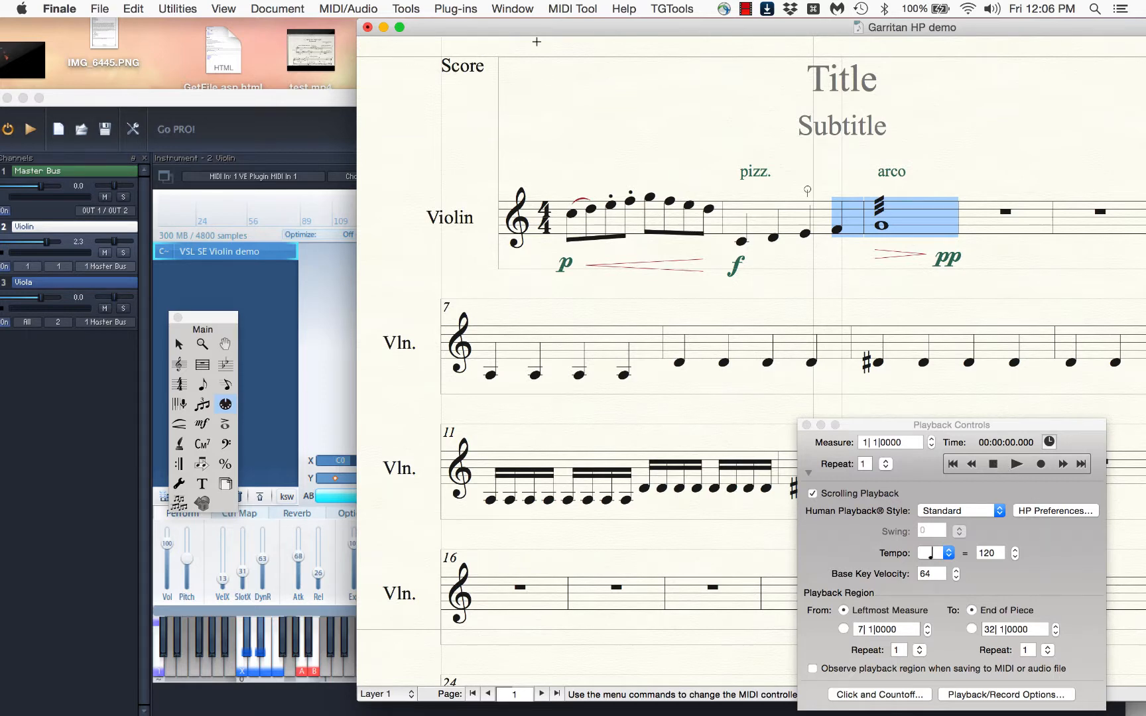
# Uncover the violin matrix beside the score window and play the score back from measure 1 into measure 4
pyautogui.moveTo(533, 28); pyautogui.dragTo(699, 28)
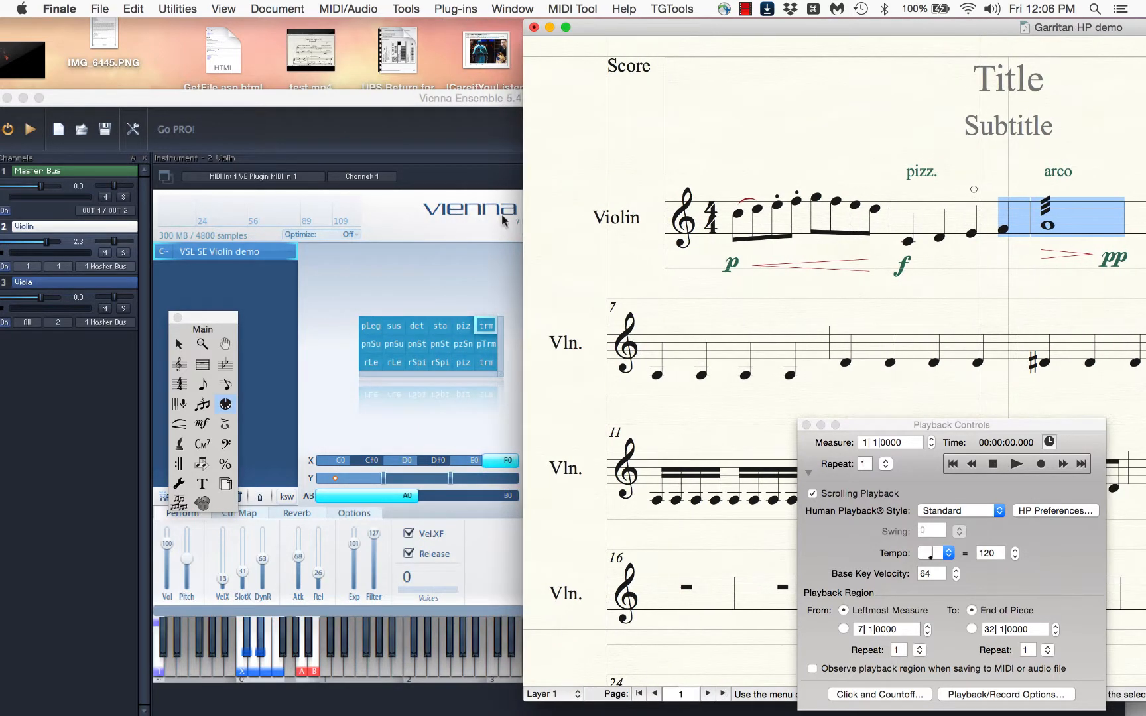
pyautogui.click(992, 465)
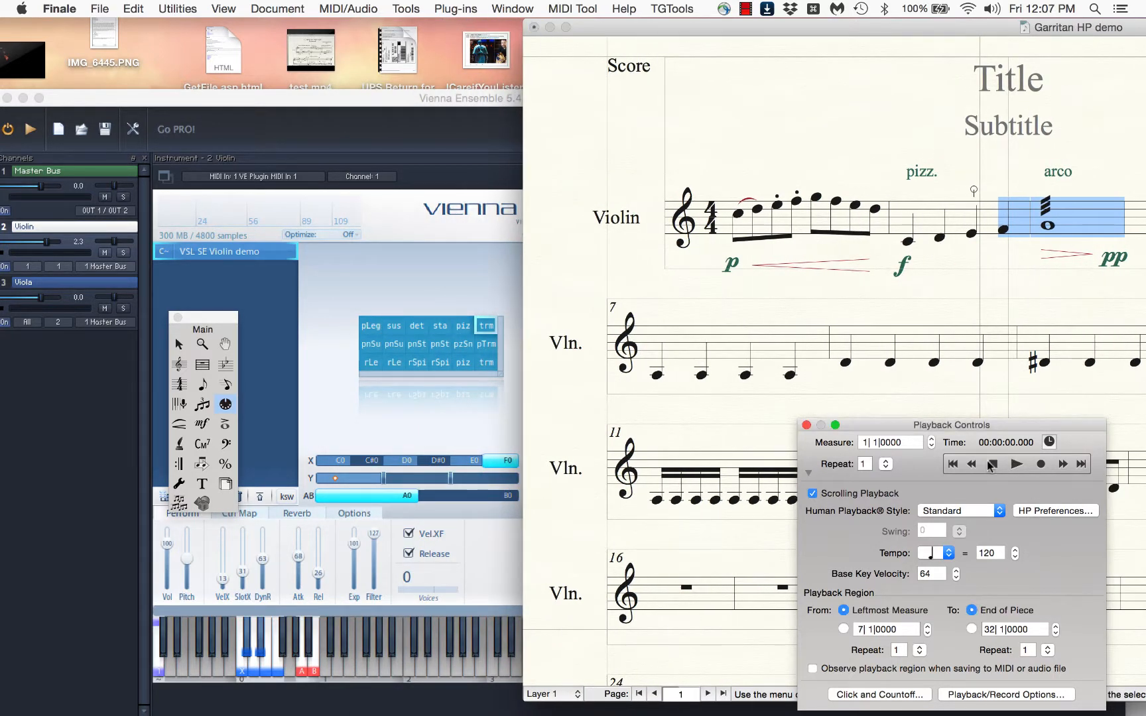
pyautogui.click(1016, 464)
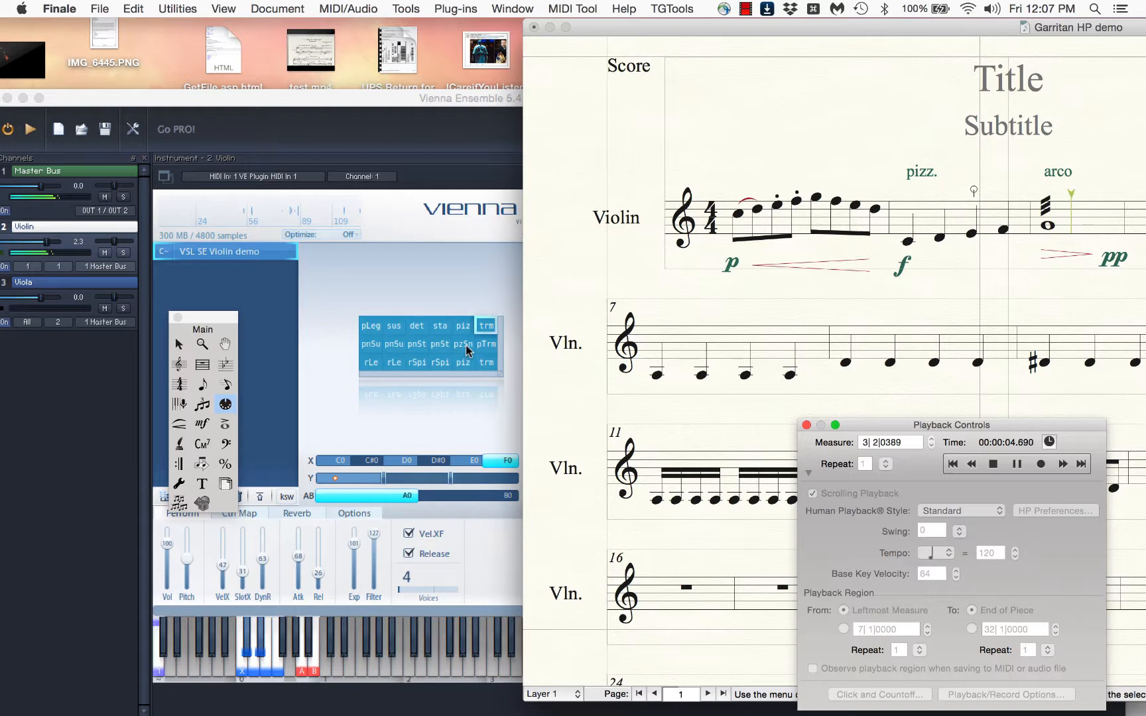
pyautogui.click(993, 465)
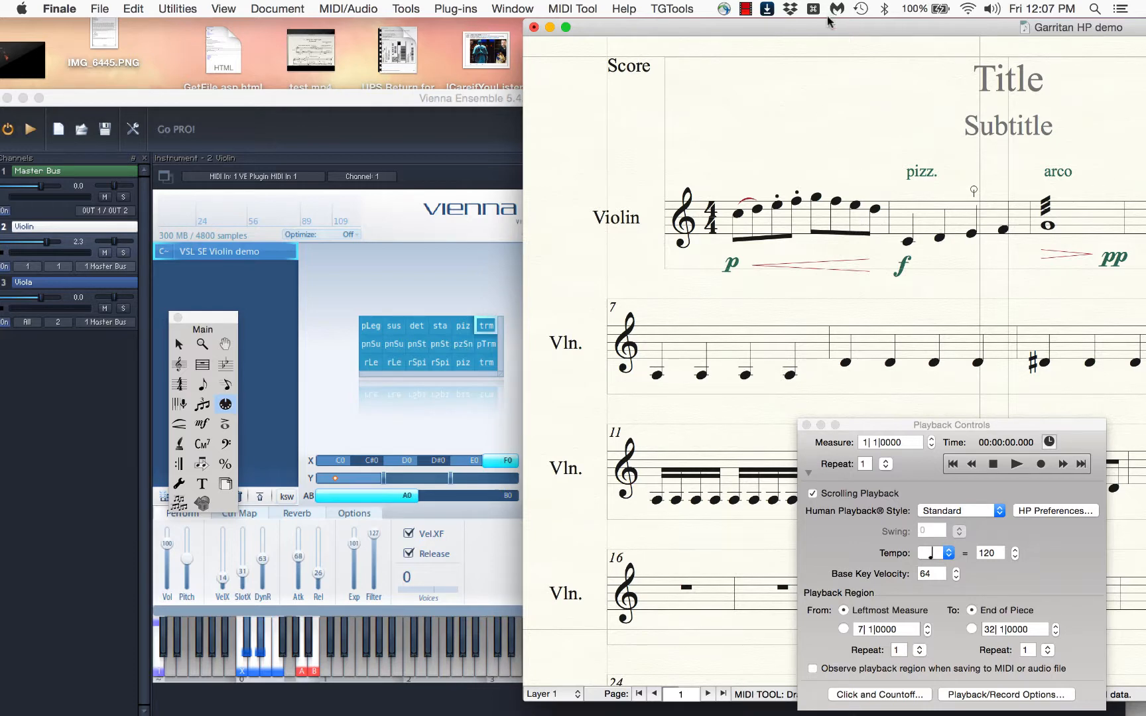
# Move the score window back over the violin matrix and bring up the Expressive Text expressions for the whole note in measure 3
pyautogui.moveTo(827, 31); pyautogui.dragTo(540, 33)
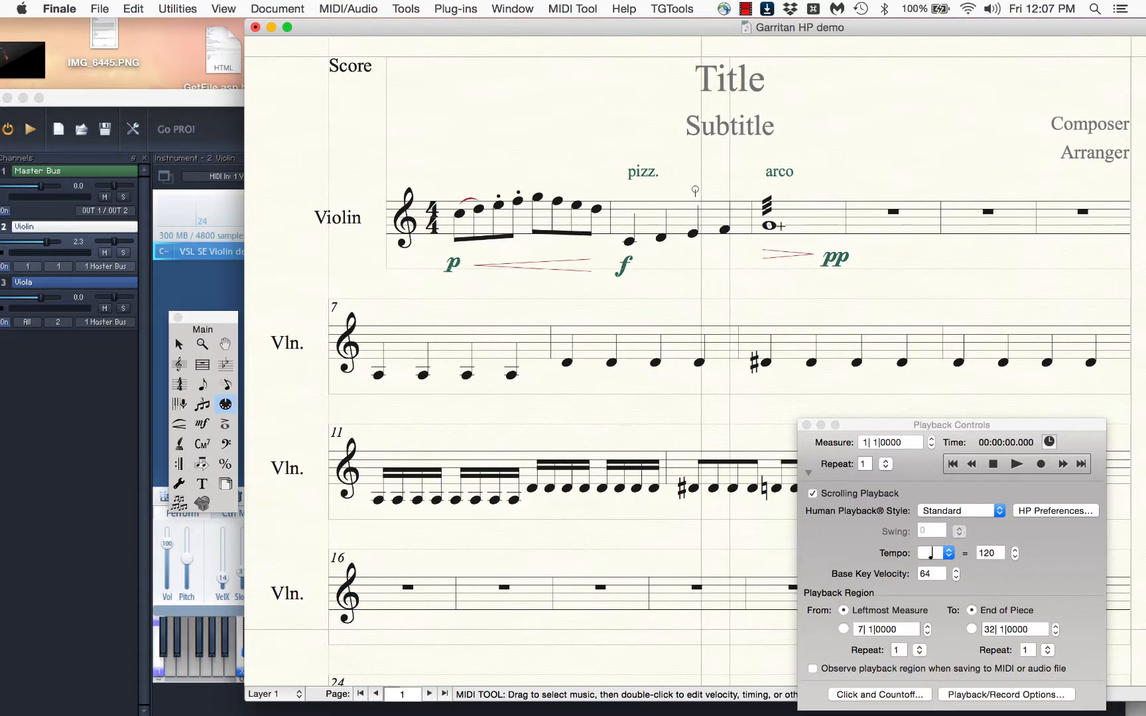
pyautogui.press('Escape')
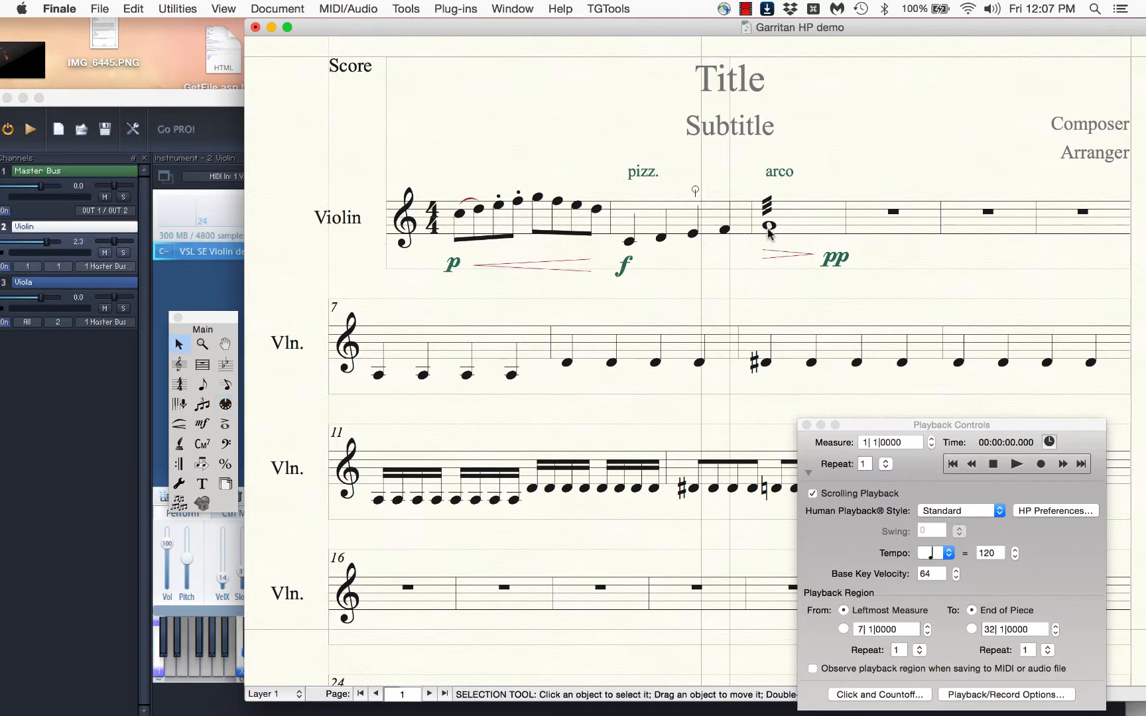
pyautogui.hotkey('ctrl', 'e')
pyautogui.doubleClick(767, 229)
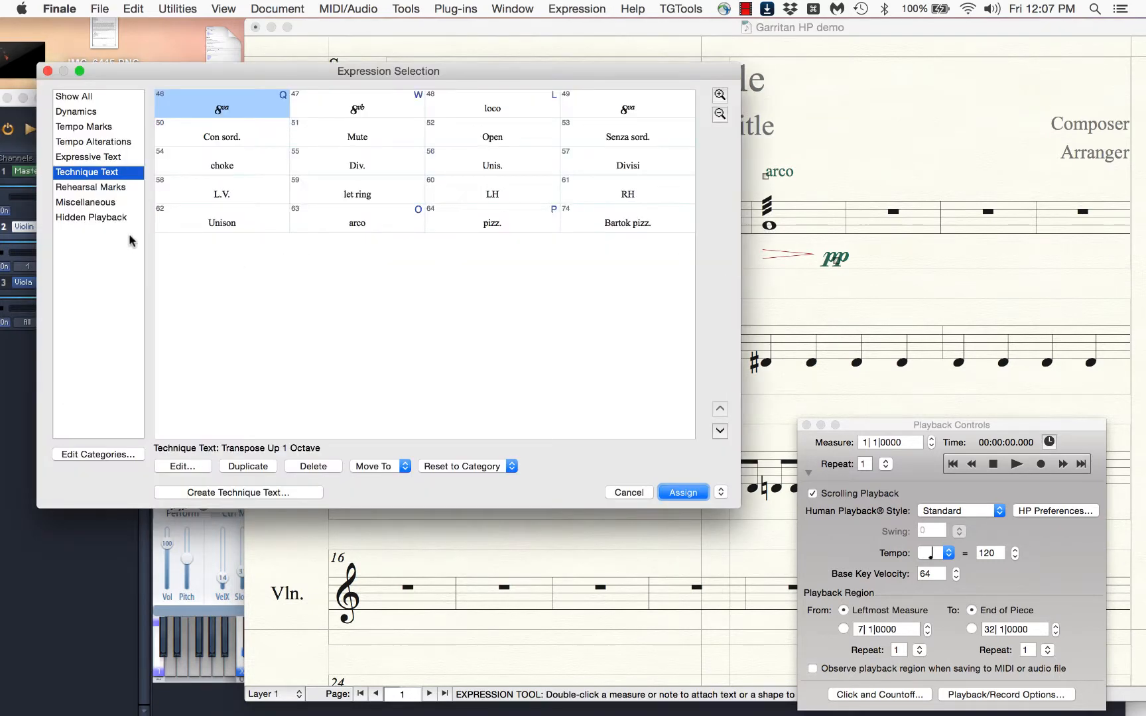
pyautogui.click(108, 158)
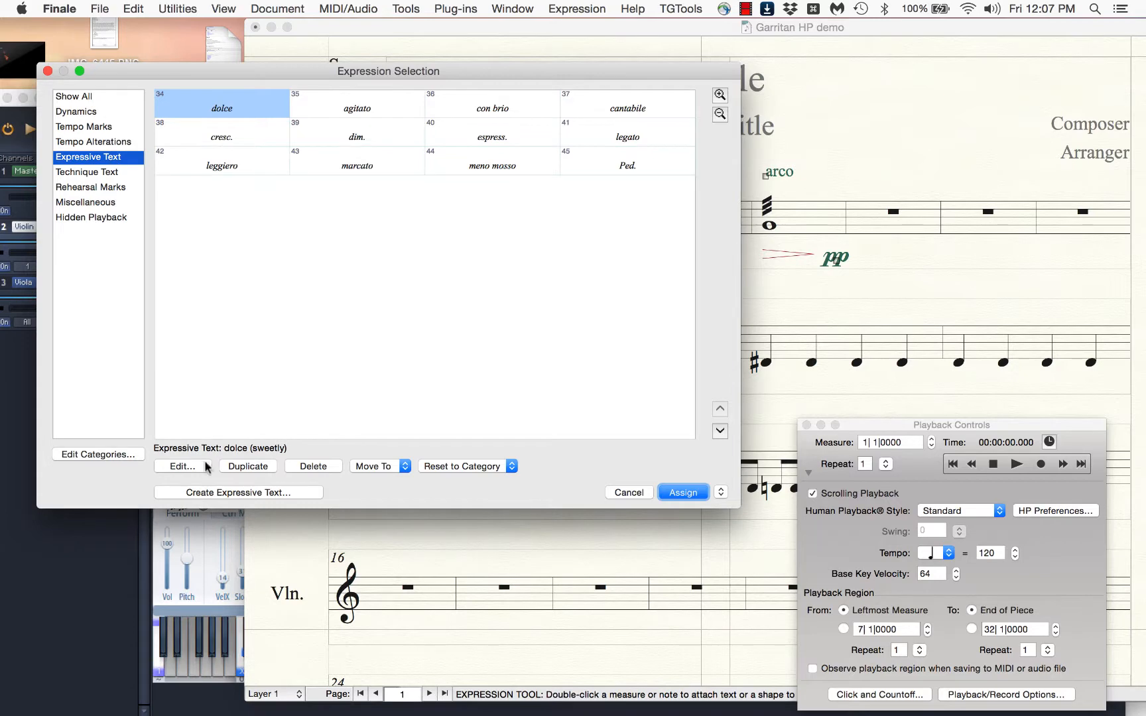
pyautogui.click(182, 466)
pyautogui.write('sul')
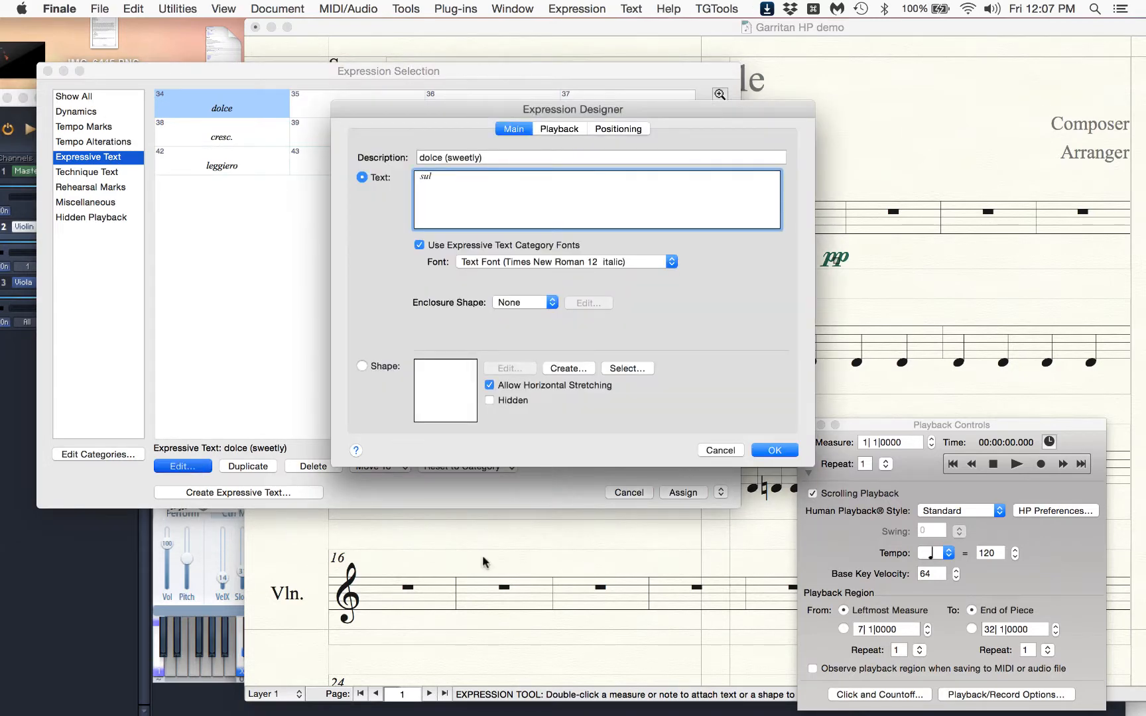
pyautogui.click(721, 450)
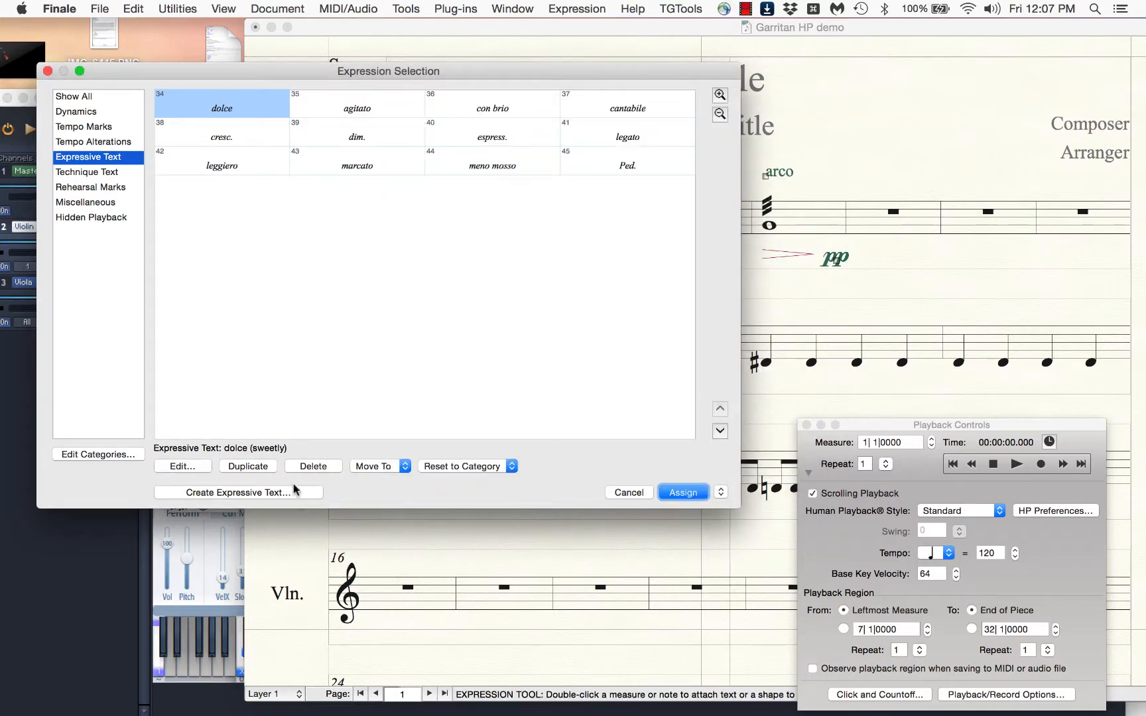
# Create the expressive text "sul pont.", assign it to the whole note in measure 3 and place it above the staff beside arco
pyautogui.click(295, 492)
pyautogui.write('sul pont.')
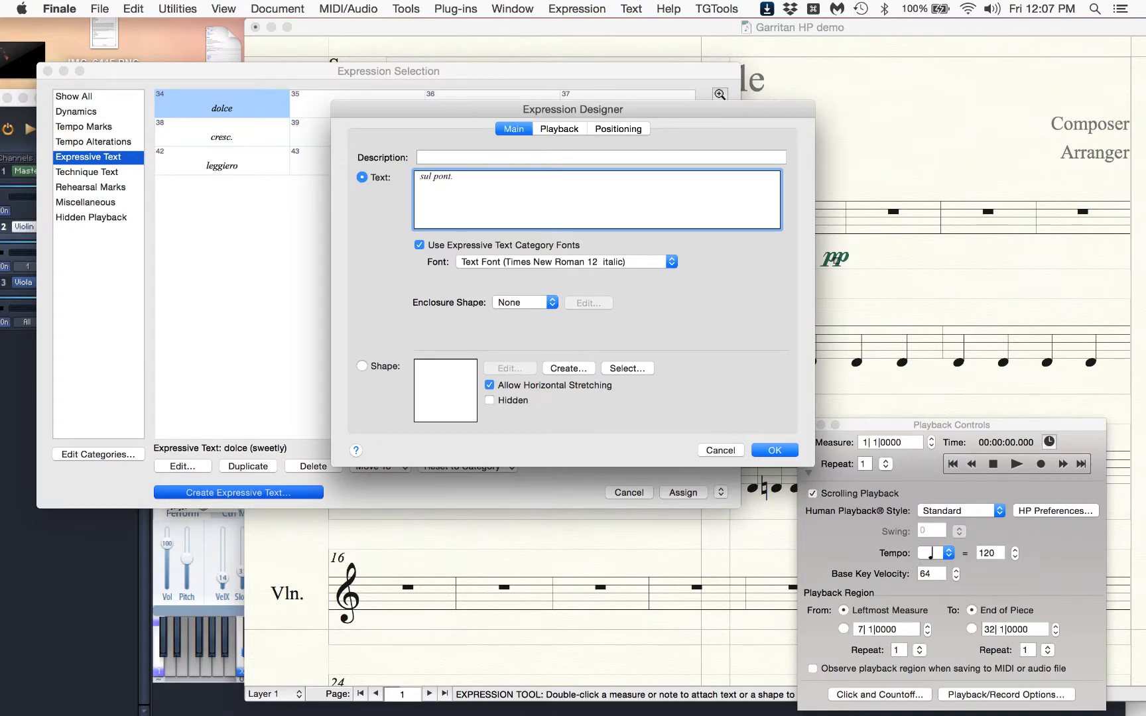
pyautogui.click(776, 453)
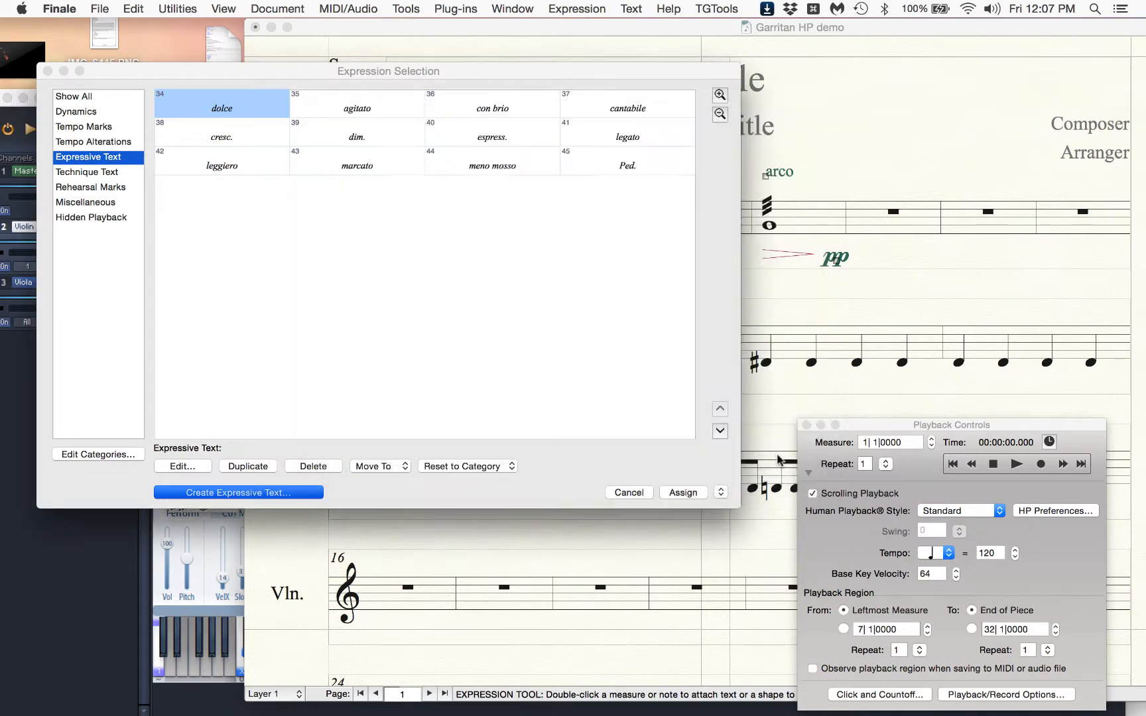
pyautogui.click(683, 492)
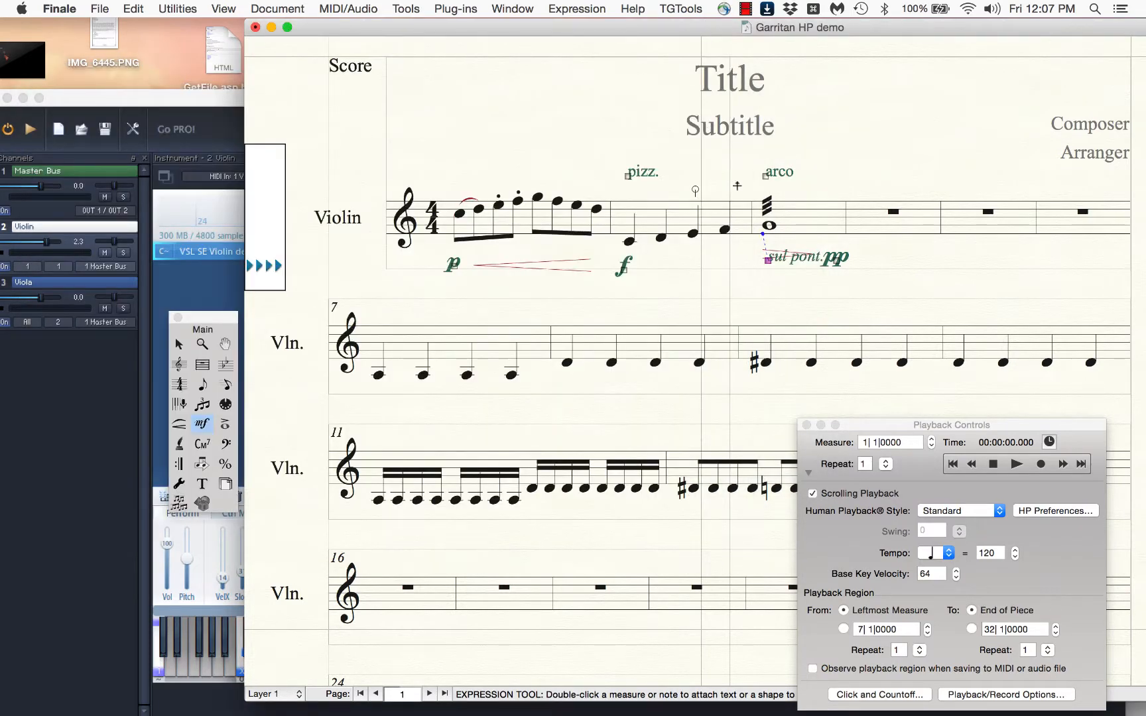
pyautogui.moveTo(767, 260); pyautogui.dragTo(774, 162)
pyautogui.press('Escape')
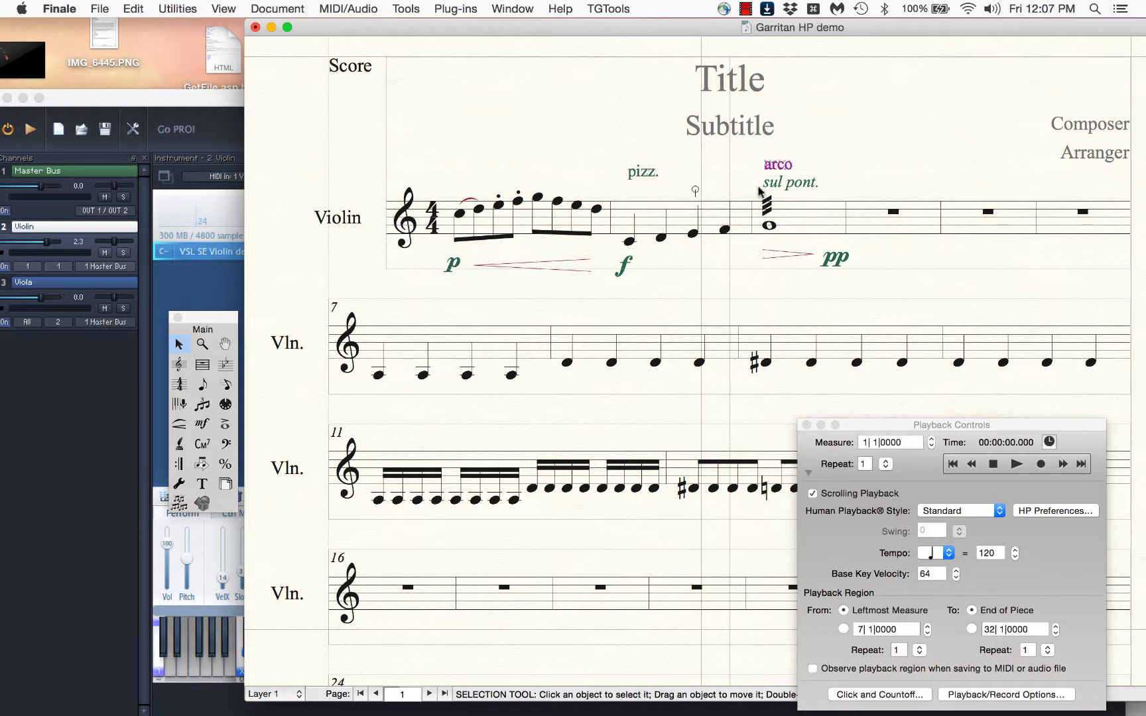
# Examine the VSL SE Strings techniques in the Human Playback preferences, including the Legato entry
pyautogui.click(350, 9)
pyautogui.moveTo(383, 99)
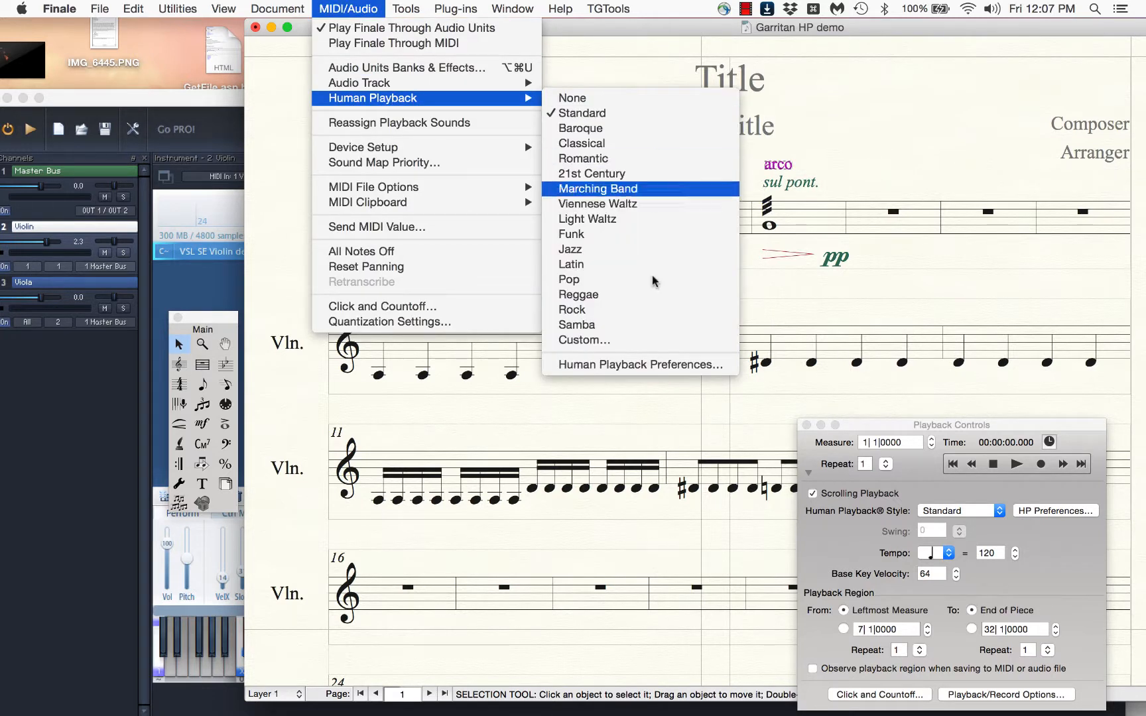
pyautogui.click(635, 366)
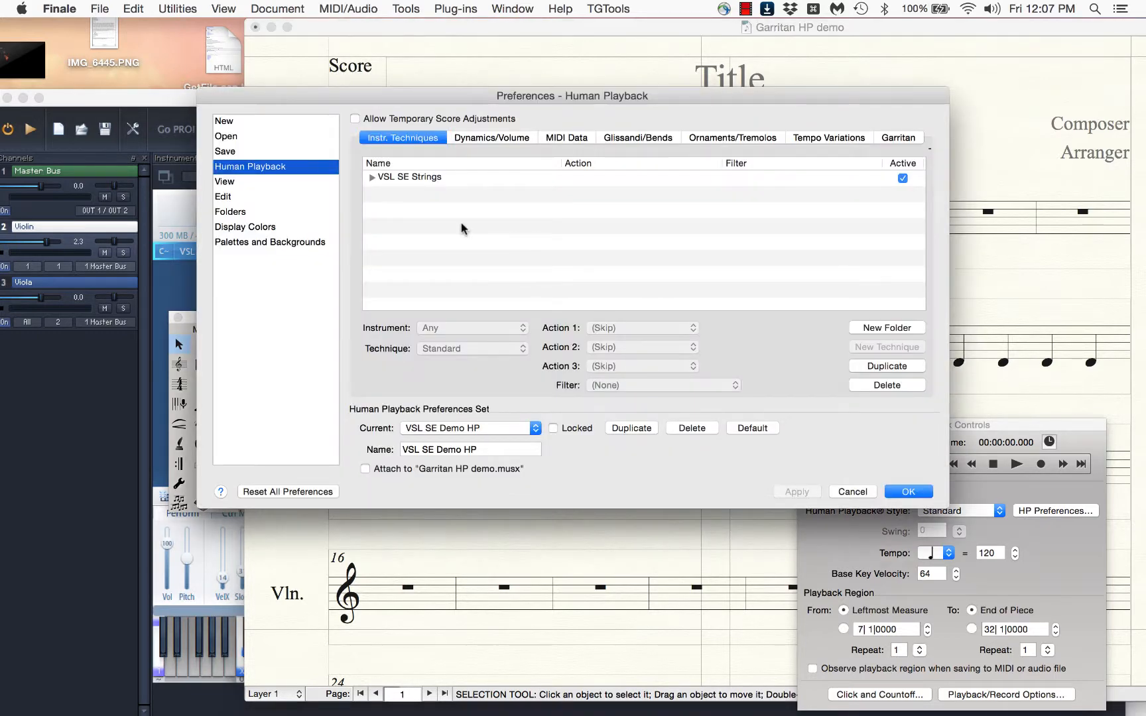
pyautogui.click(372, 178)
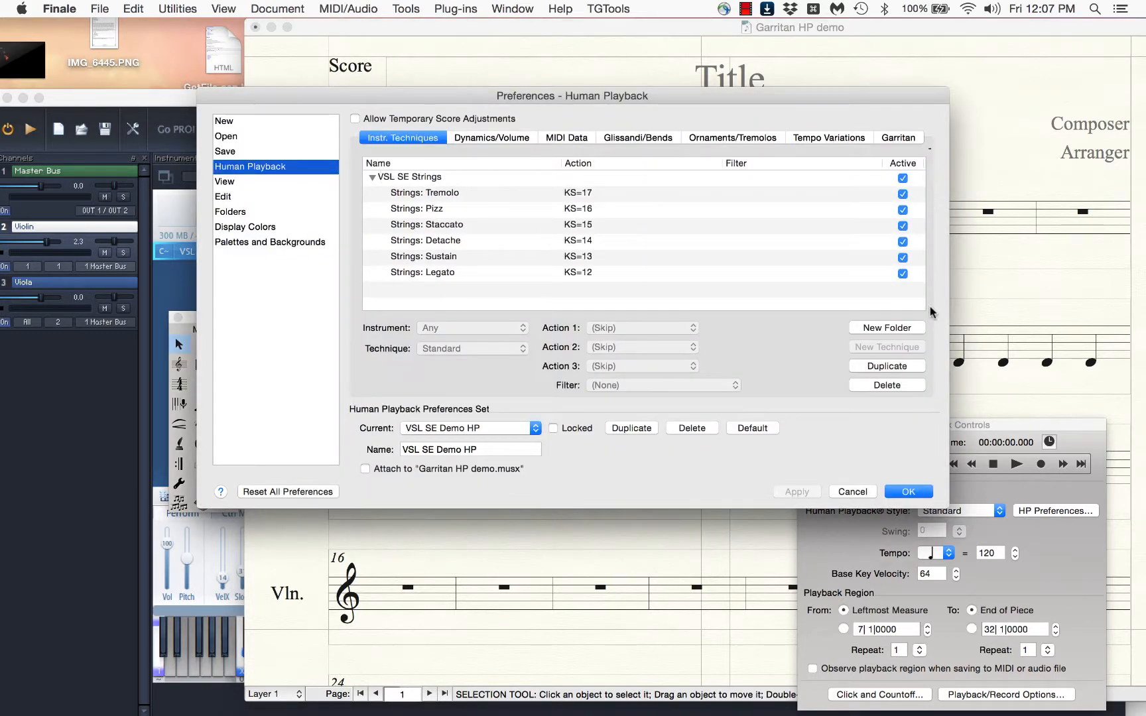
pyautogui.click(432, 276)
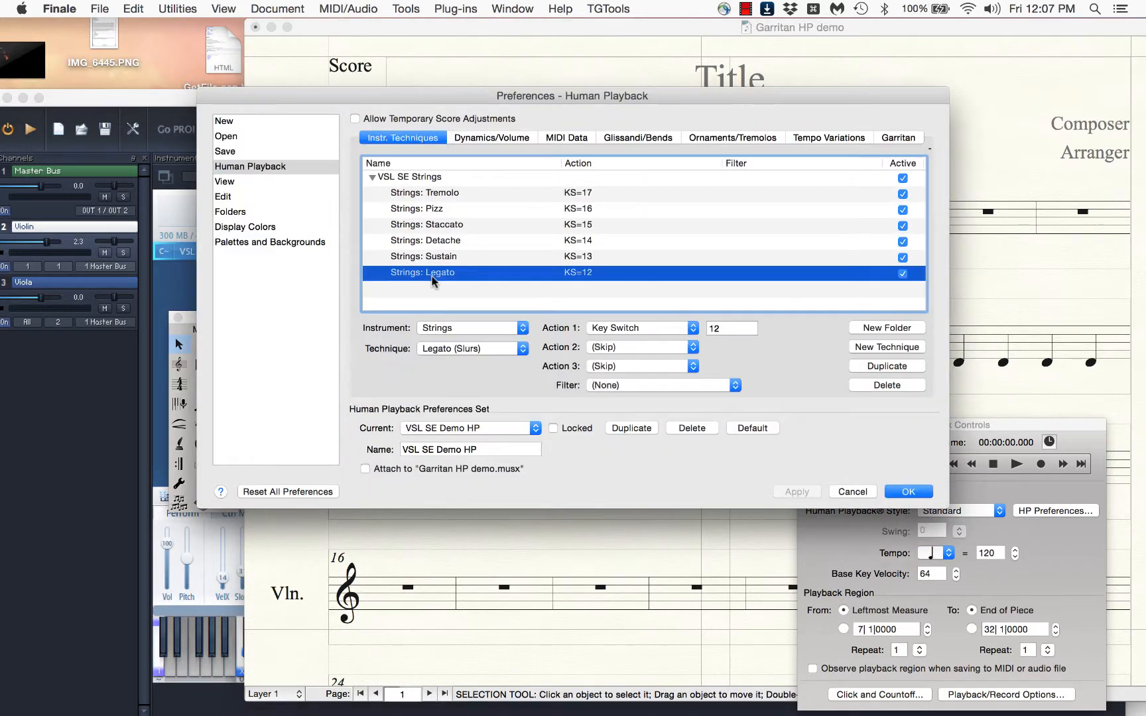
# Add a trial Strings technique to examine the available technique types, and discard it together with the preference changes
pyautogui.click(869, 344)
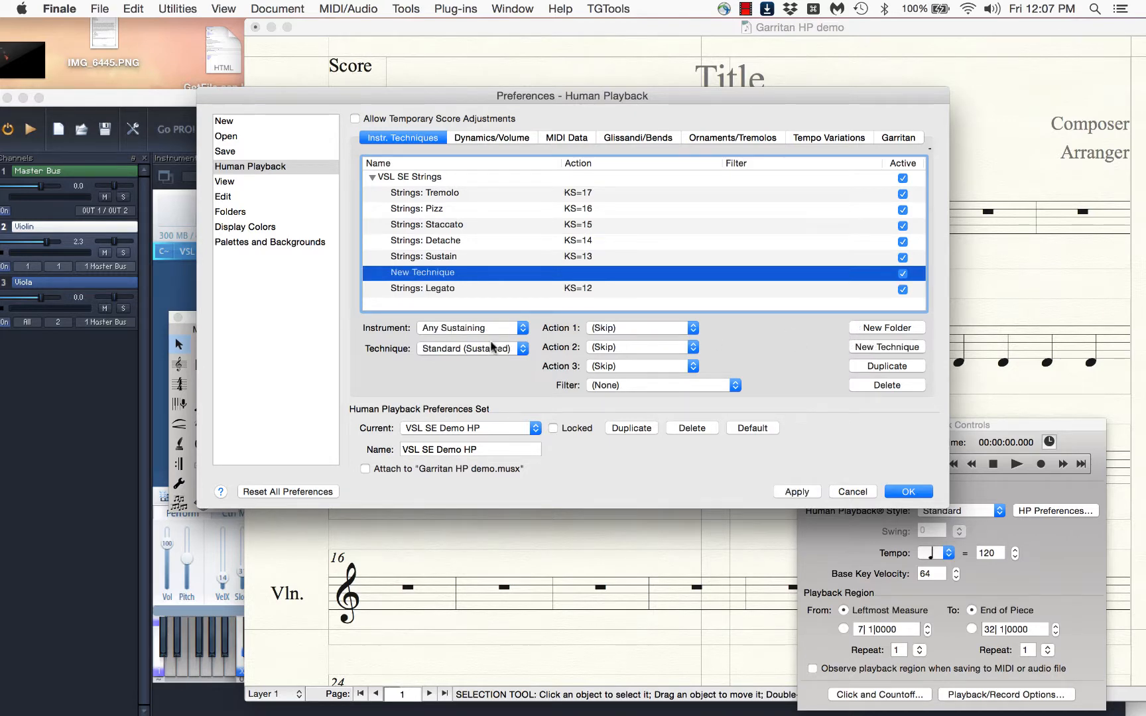
pyautogui.click(444, 328)
pyautogui.click(443, 338)
pyautogui.click(458, 349)
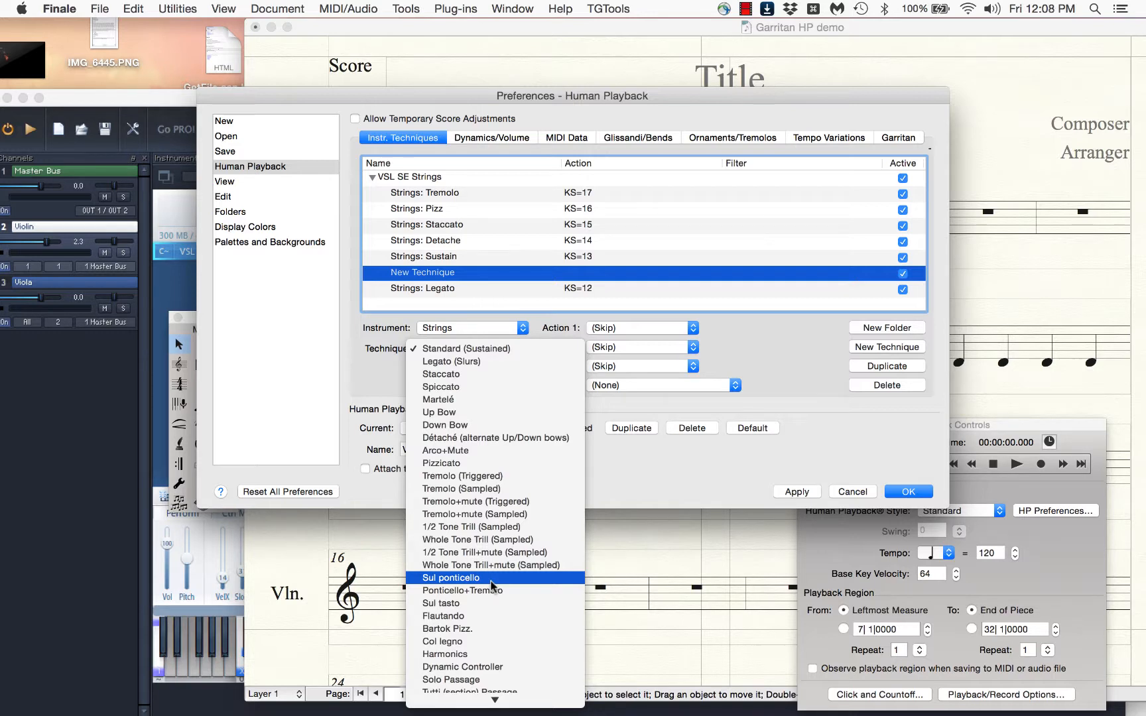
pyautogui.scroll(-1, 492, 585)
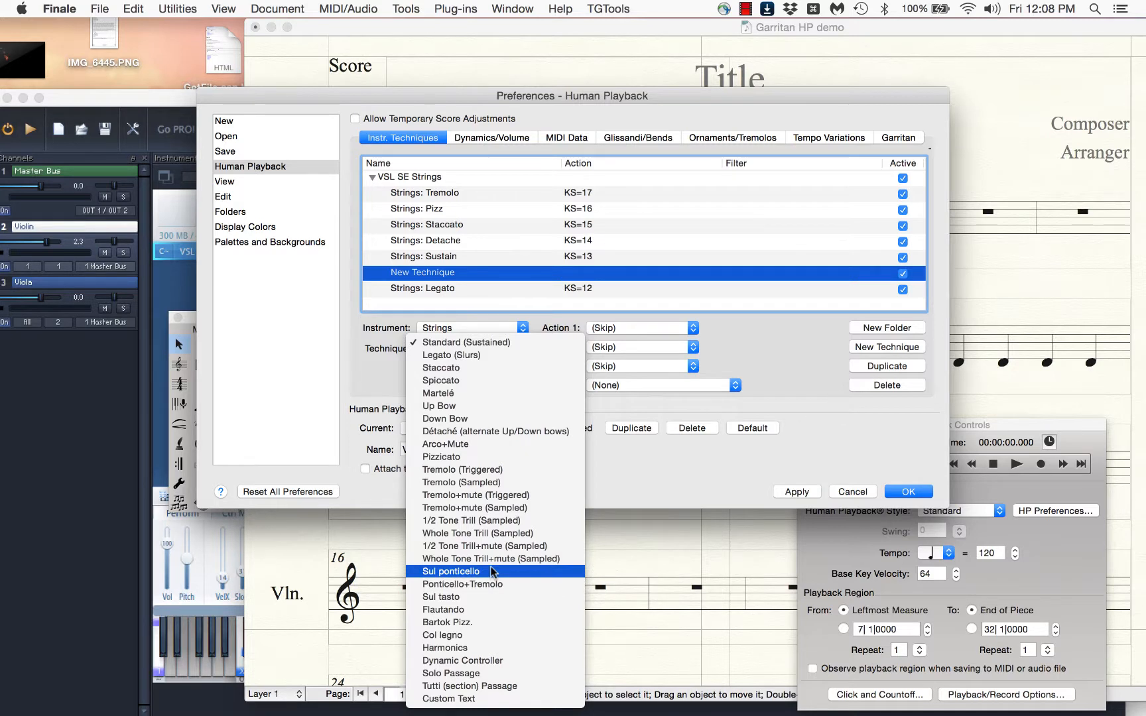
pyautogui.click(696, 449)
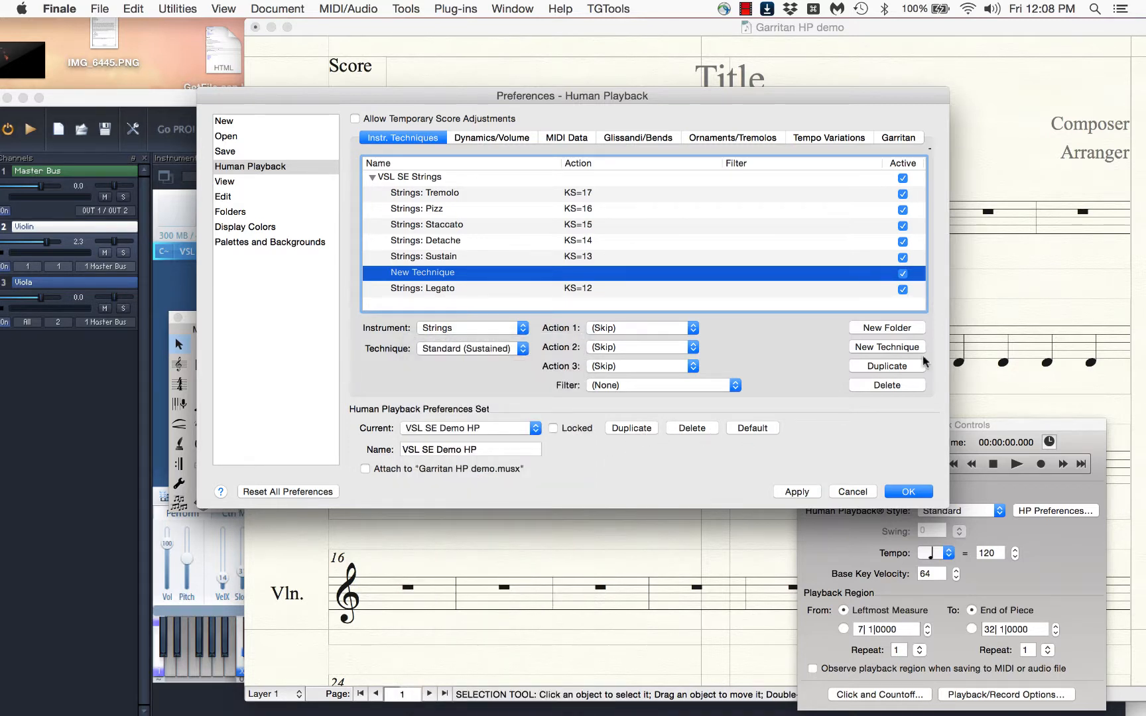
pyautogui.click(899, 385)
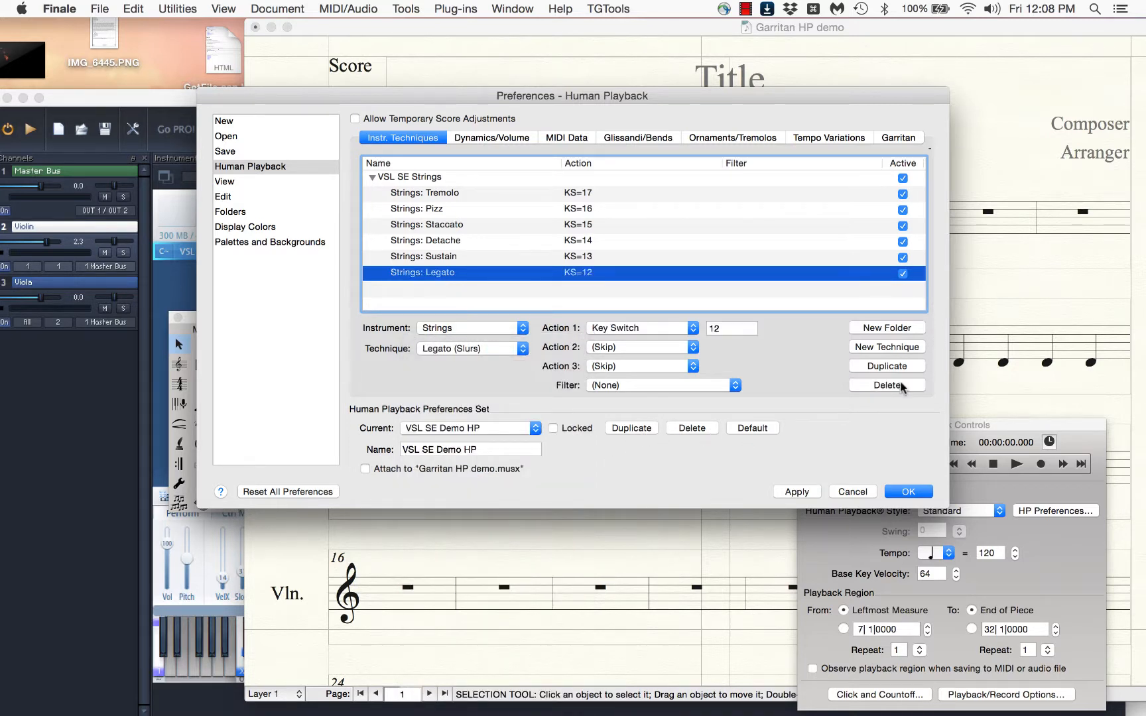
pyautogui.click(852, 492)
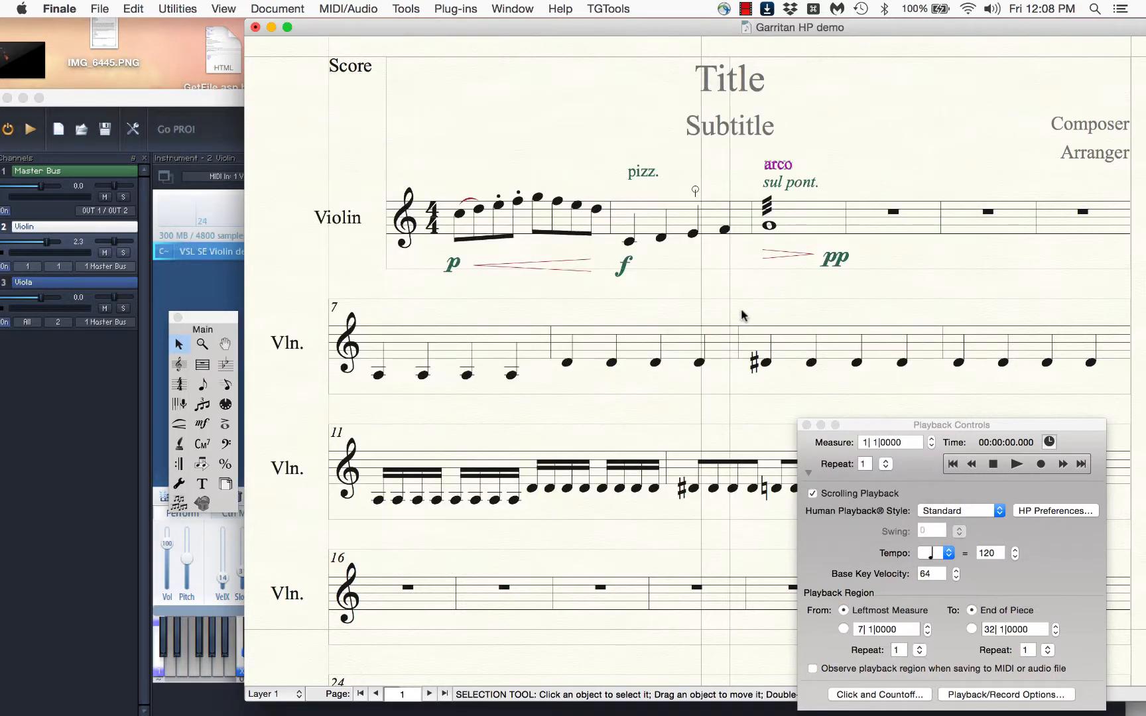
# Nudge the sul pont. expression in measure 3 slightly down beneath arco
pyautogui.click(787, 181)
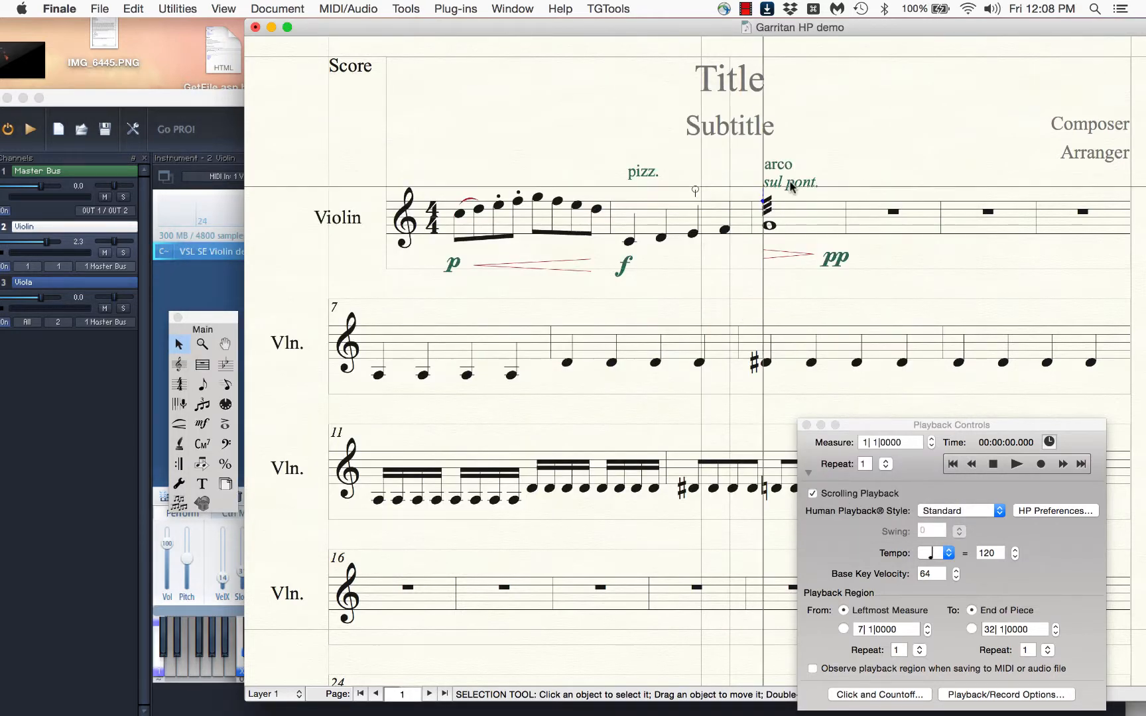
pyautogui.moveTo(787, 181)
pyautogui.mouseDown()
pyautogui.moveTo(796, 143)
pyautogui.moveTo(789, 183)
pyautogui.mouseUp()
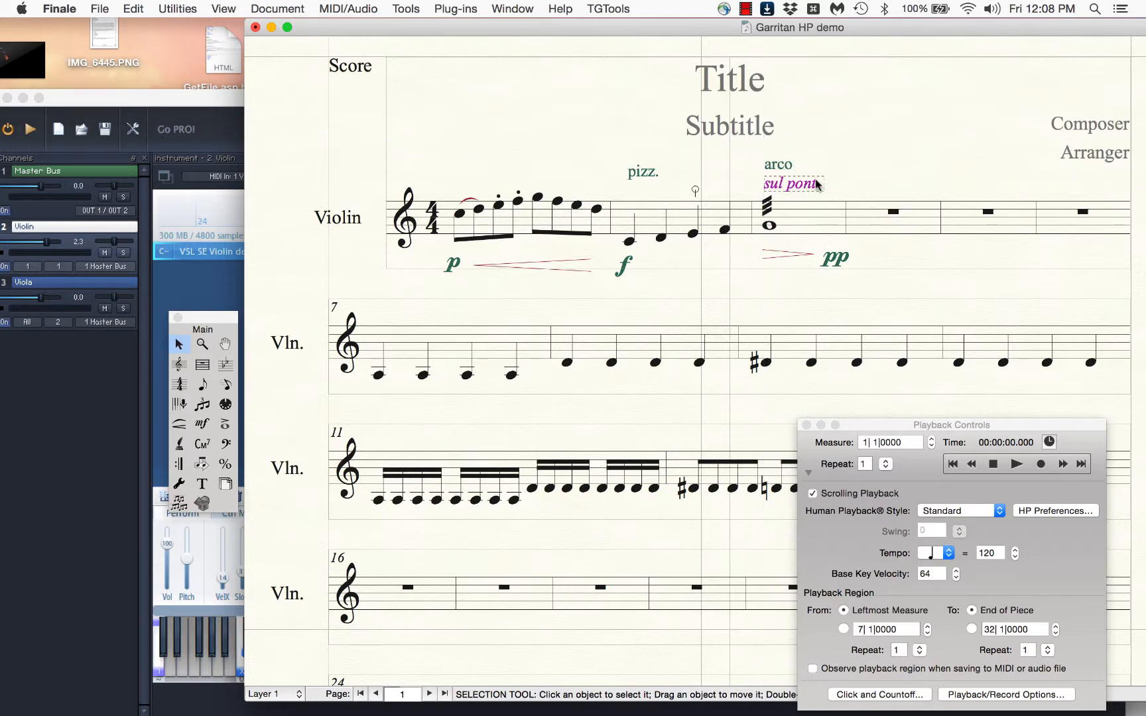
# Check the ponticello tremolo cell in the violin matrix and set the Y-axis continuous data of measure 3 to about 50
pyautogui.click(811, 225)
pyautogui.click(188, 272)
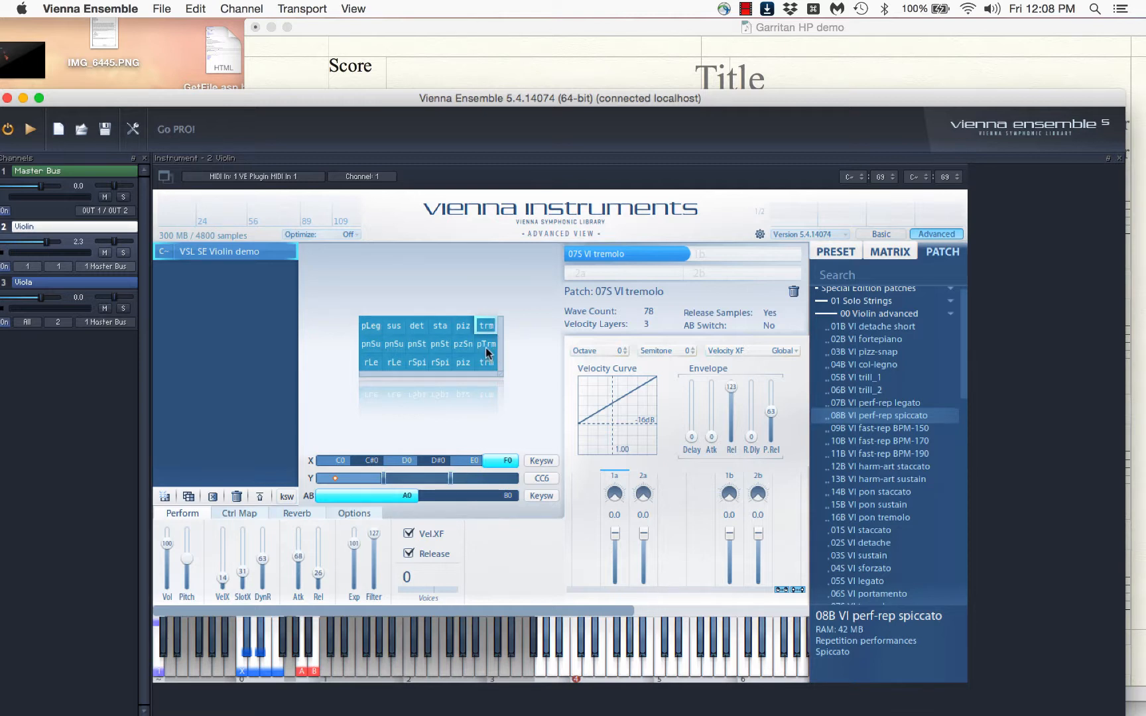
pyautogui.click(665, 76)
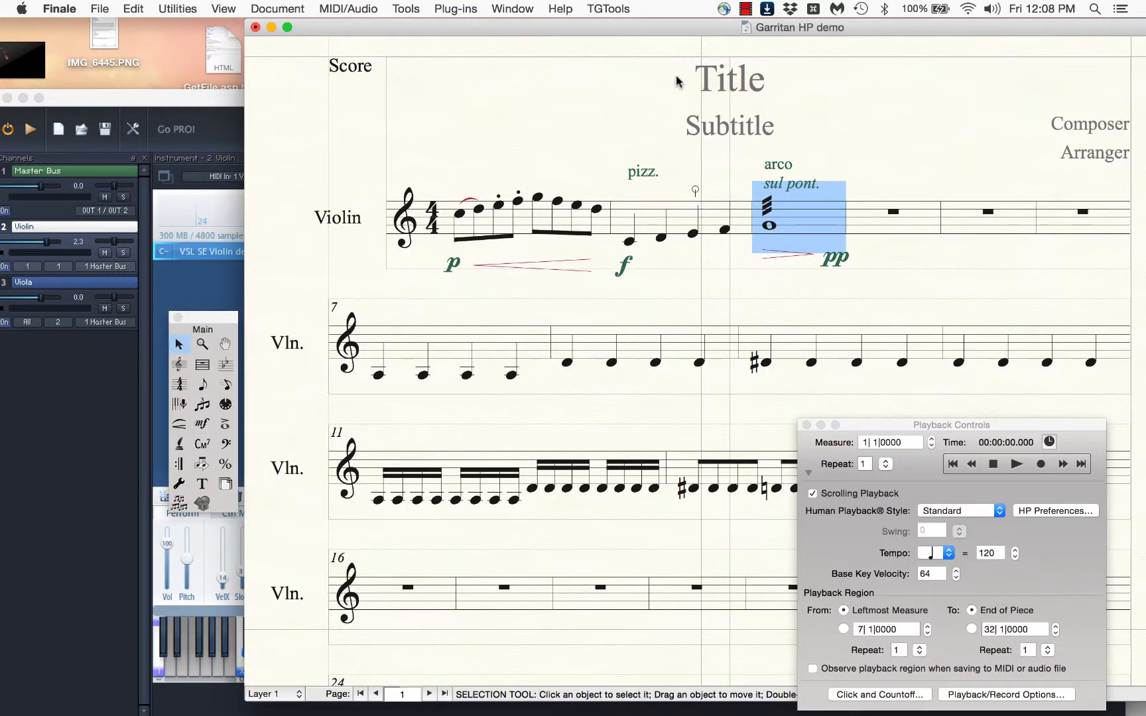
pyautogui.hotkey('ctrl', 'm')
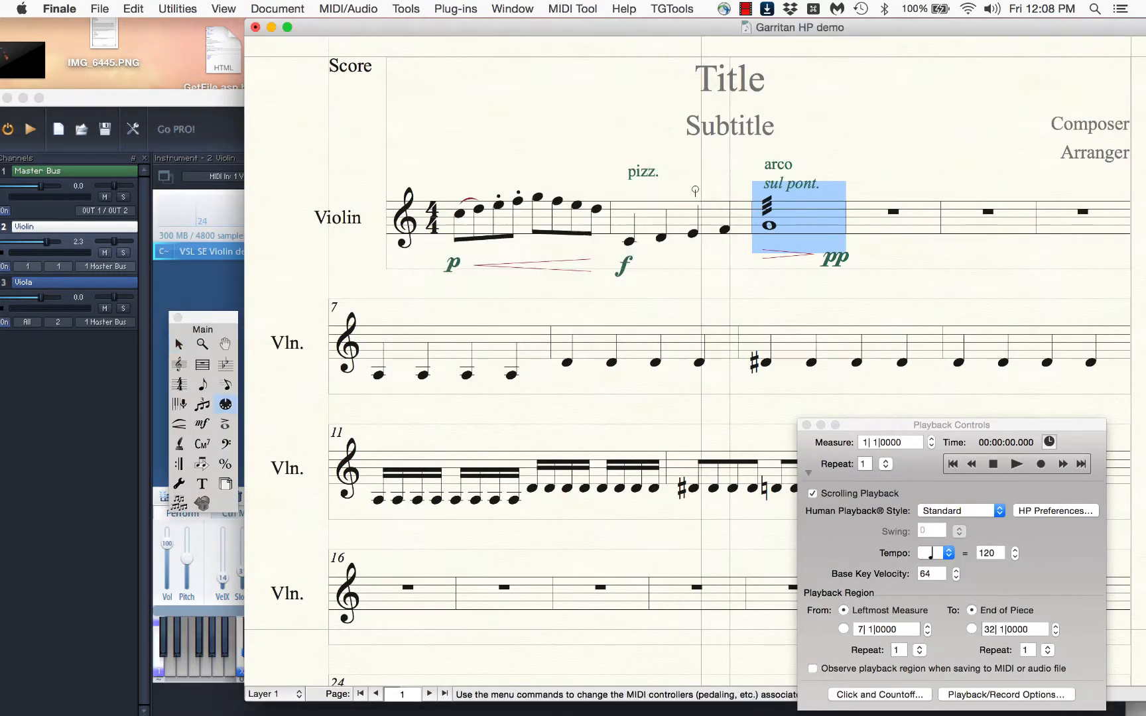
pyautogui.press('Return')
# Set the Y-axis continuous data of measures 4 through 12 to 10, moving the playback controls clear of the music
pyautogui.click(915, 237)
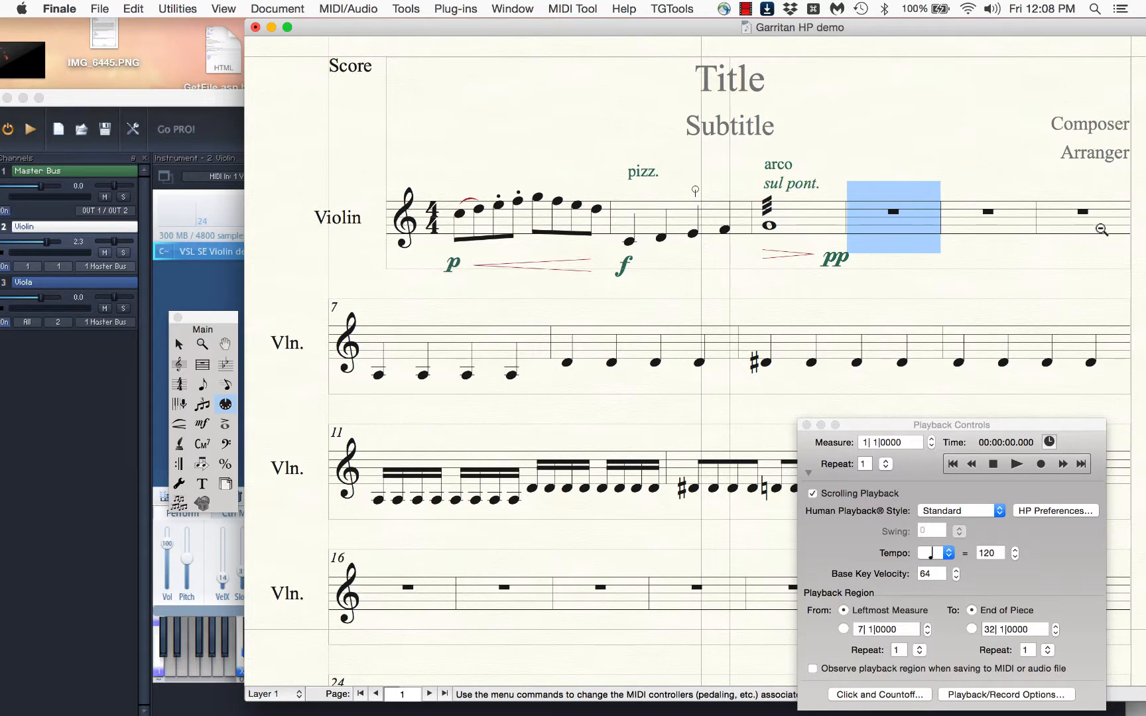
pyautogui.moveTo(895, 428); pyautogui.dragTo(862, 552)
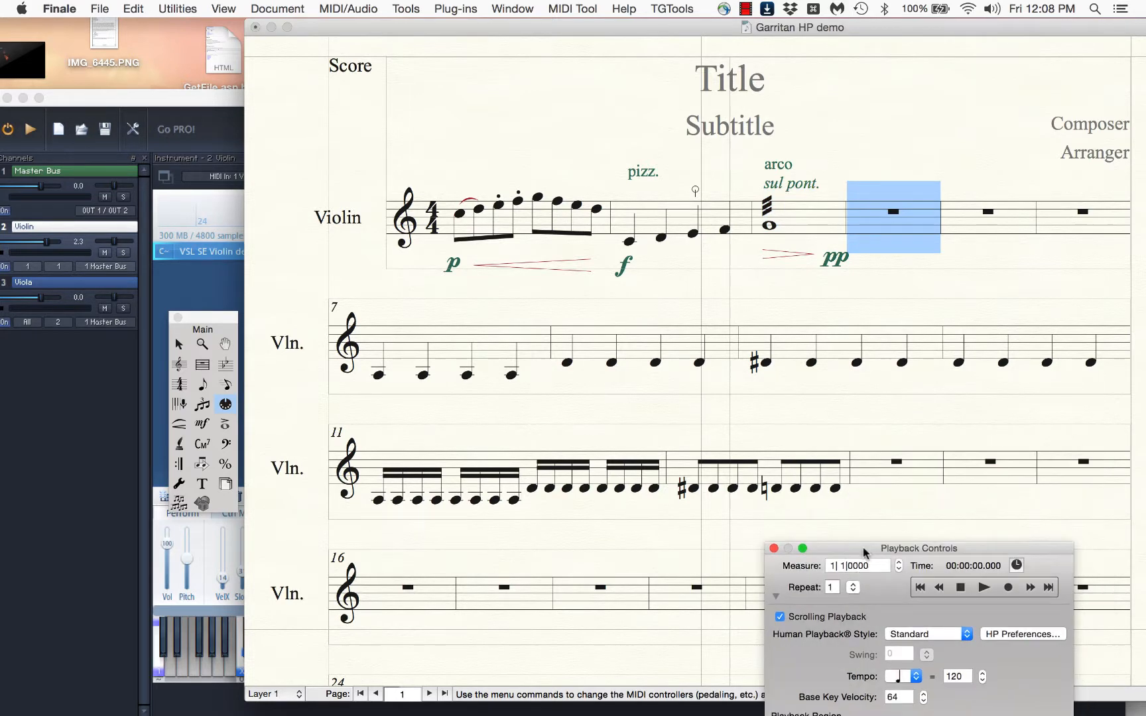
pyautogui.keyDown('shift'); pyautogui.click(833, 476); pyautogui.keyUp('shift')
pyautogui.hotkey('ctrl', 's')
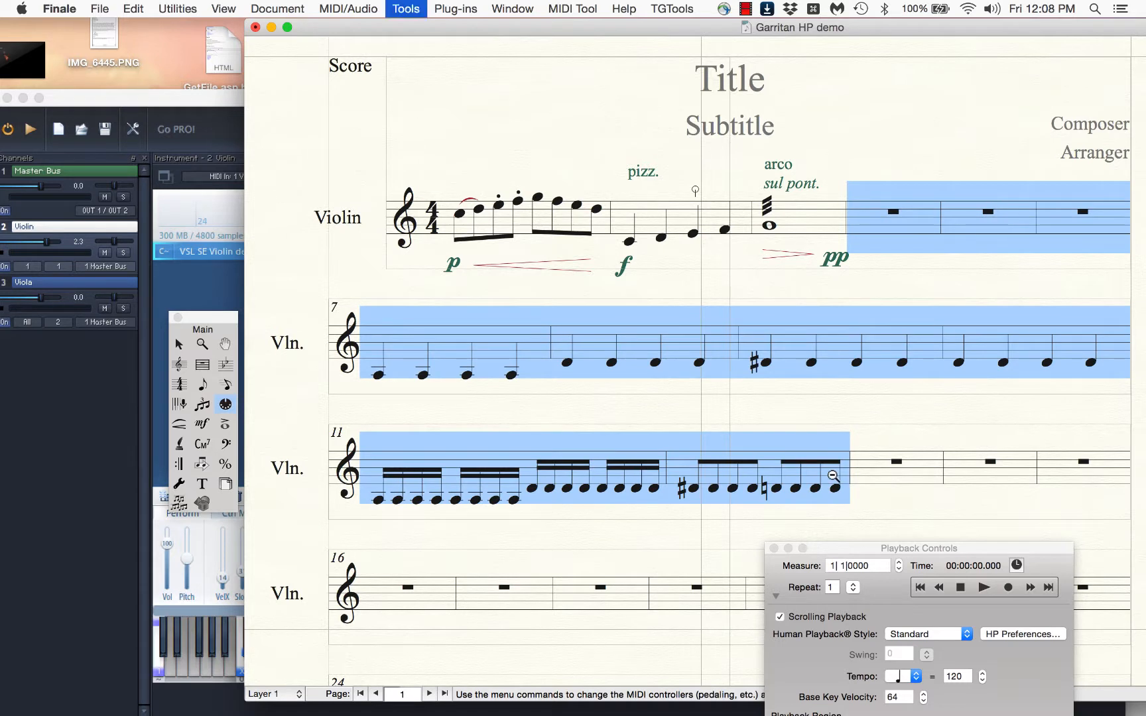
pyautogui.write('10')
pyautogui.press('Return')
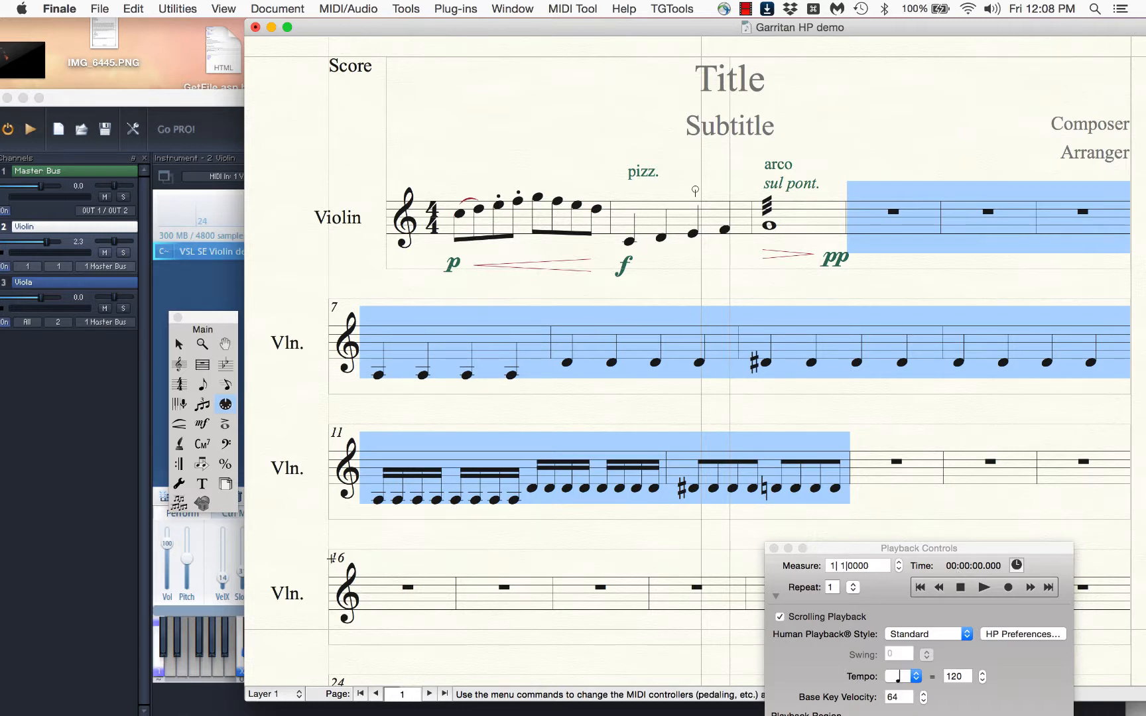
# Review the controller 6 continuous data of the violin staff measure by measure from measure 1 to 13
pyautogui.doubleClick(529, 214)
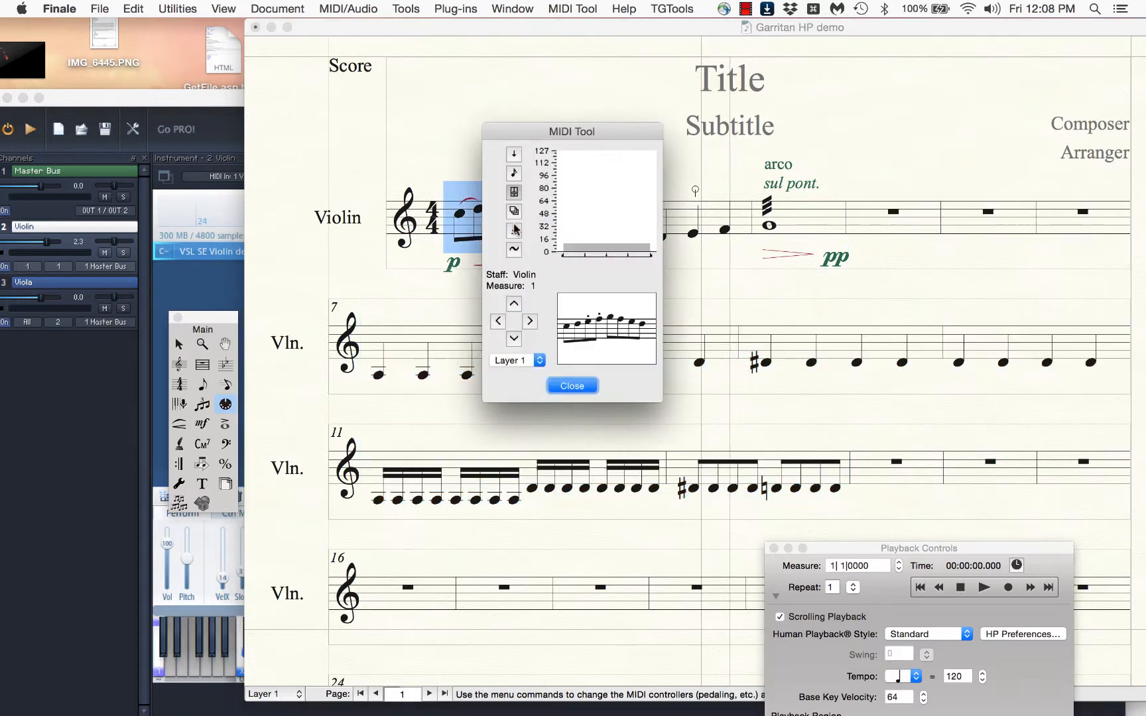
pyautogui.click(516, 199)
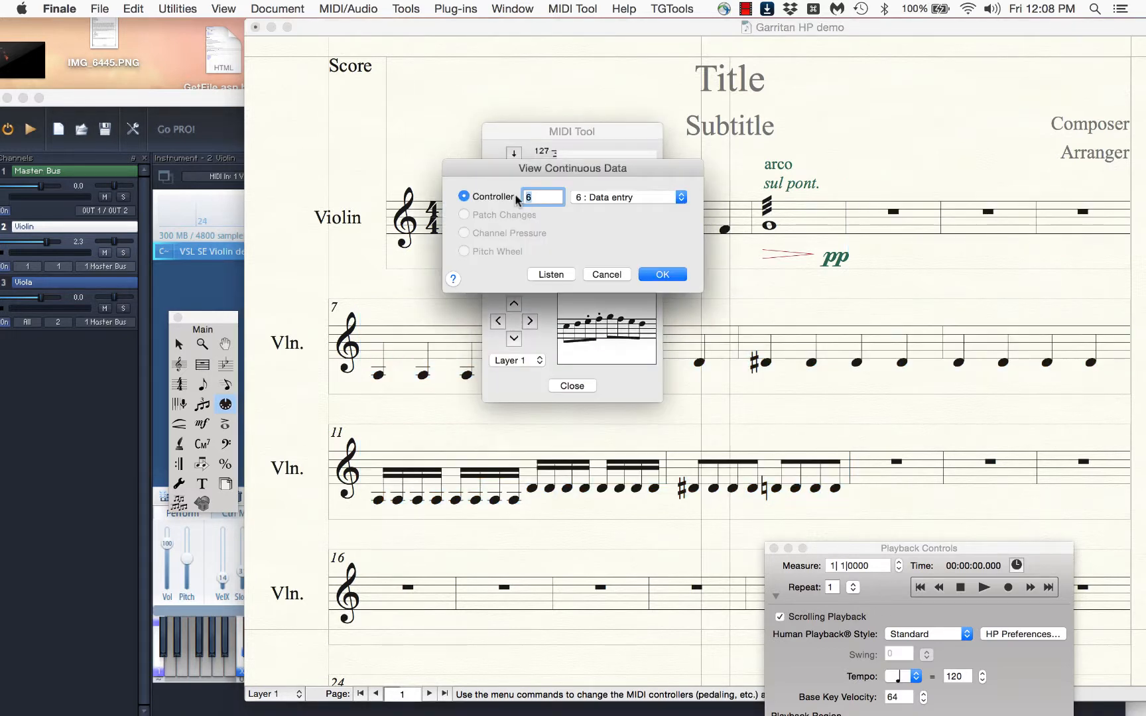
pyautogui.click(662, 274)
pyautogui.click(531, 322)
pyautogui.click(530, 322)
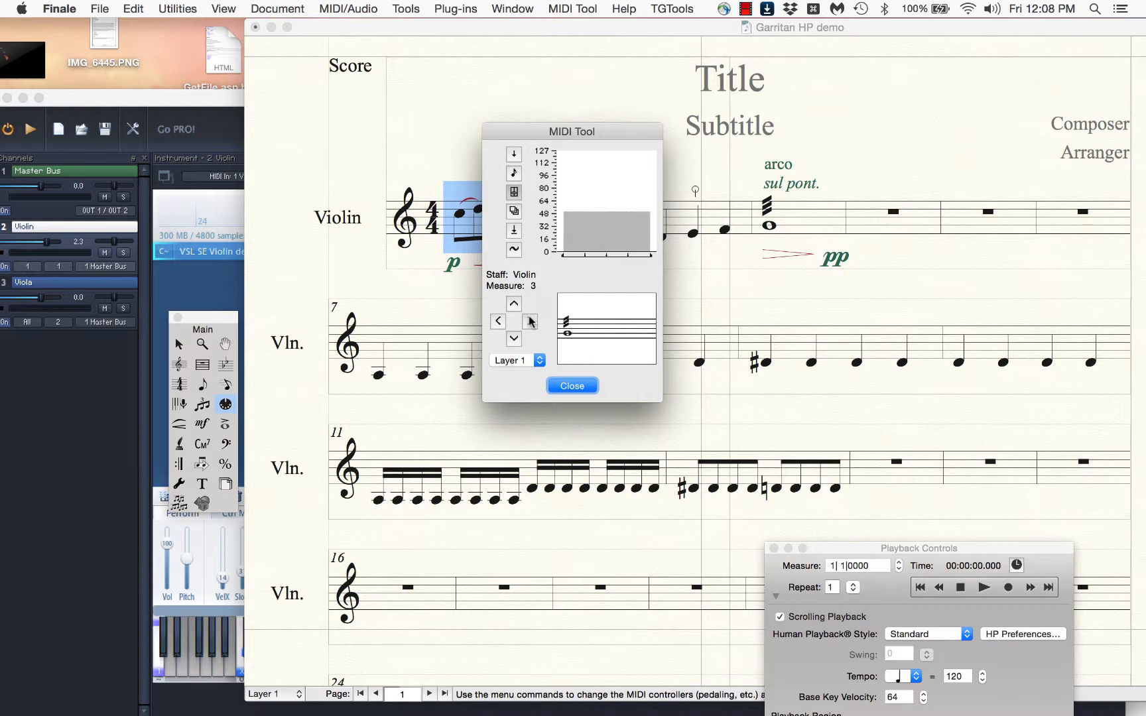
pyautogui.click(531, 322)
pyautogui.click(531, 322)
pyautogui.click(530, 322)
pyautogui.click(530, 321)
pyautogui.click(530, 321)
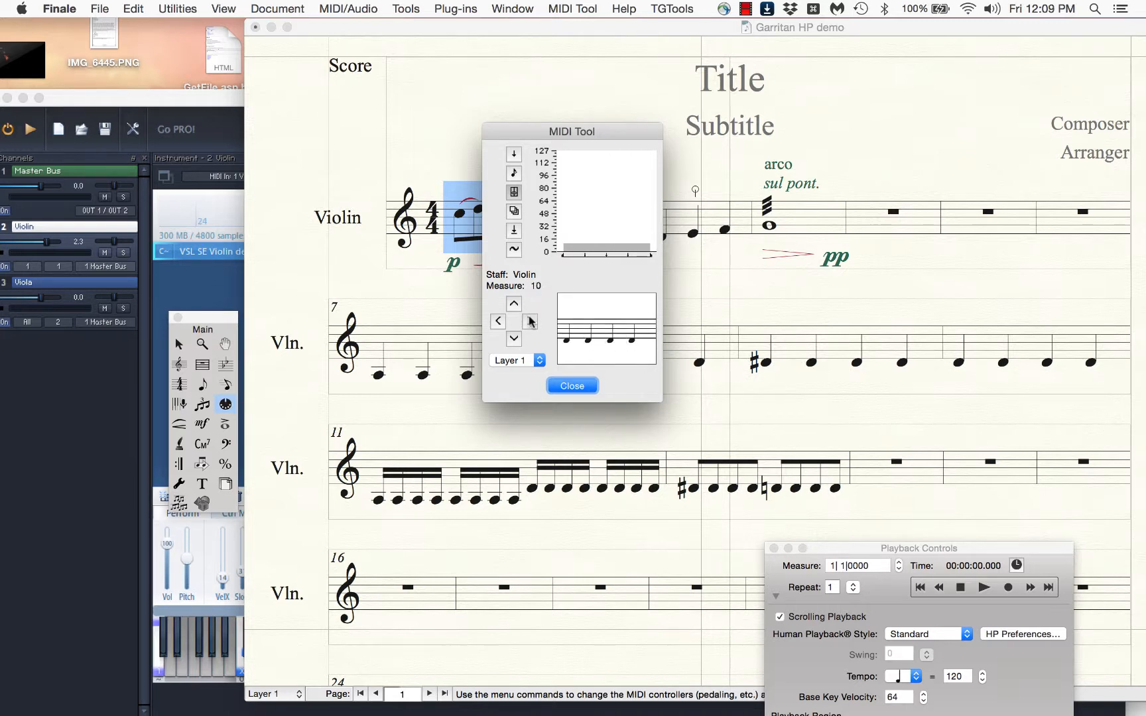
pyautogui.click(530, 322)
pyautogui.click(531, 322)
pyautogui.click(531, 322)
pyautogui.click(531, 322)
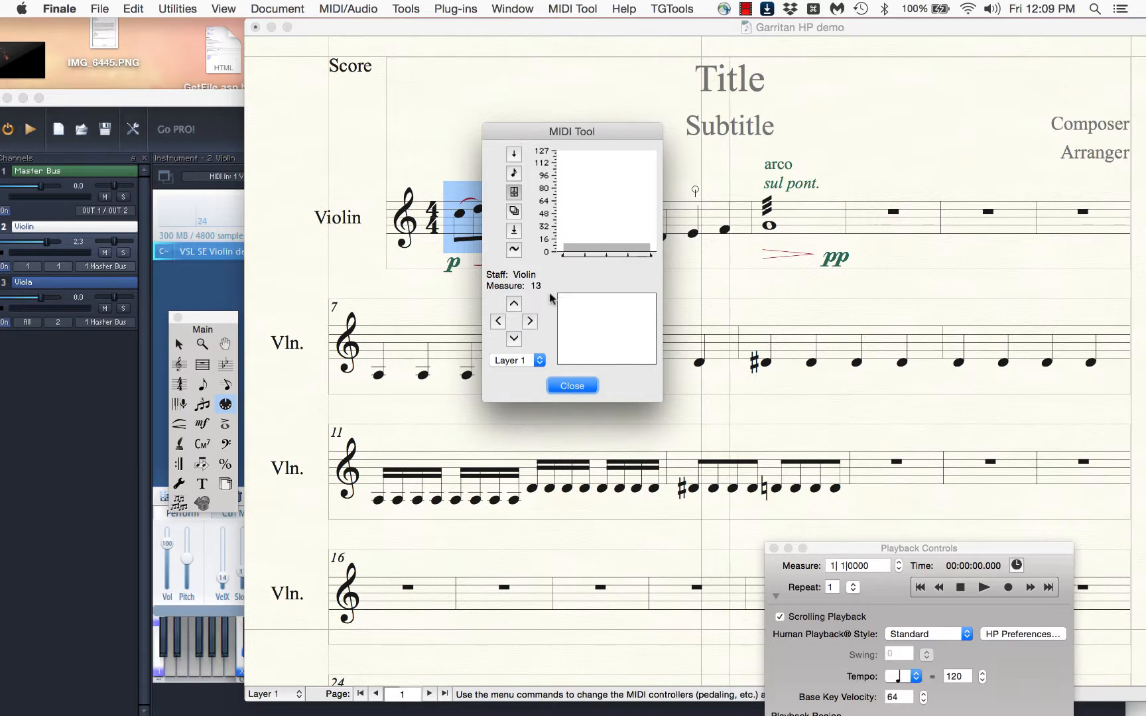
pyautogui.click(570, 386)
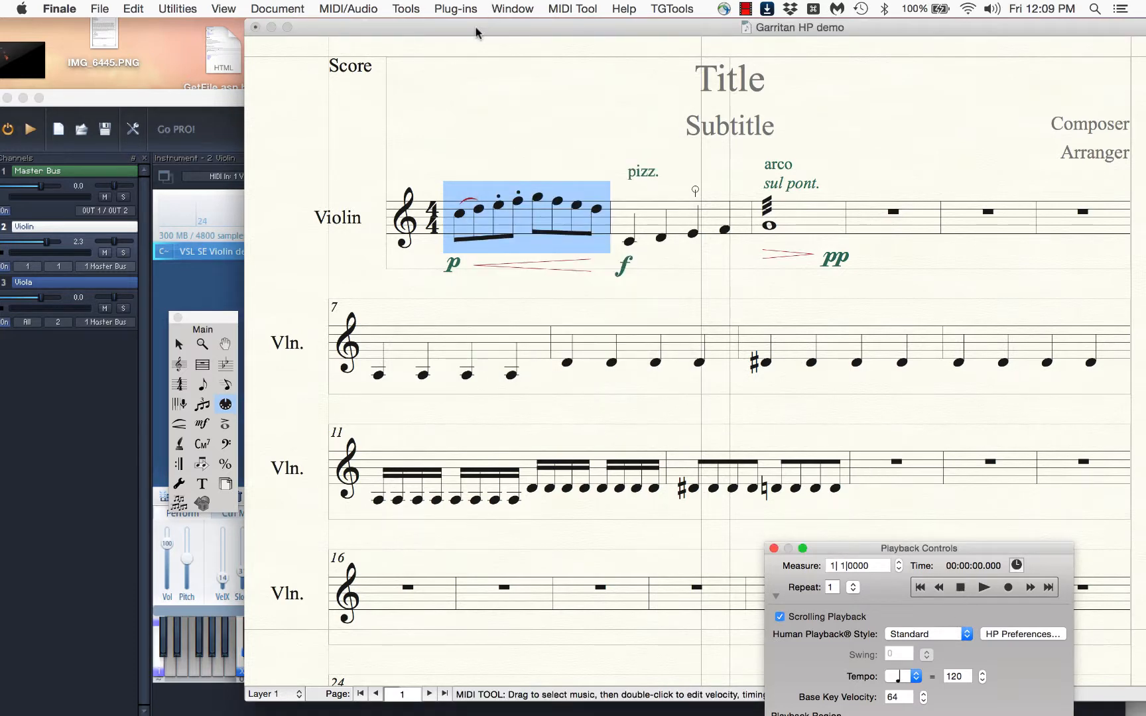
# Move the score window aside to uncover the violin matrix, and play the score from measure 1 into measure 4
pyautogui.moveTo(477, 27); pyautogui.dragTo(789, 9)
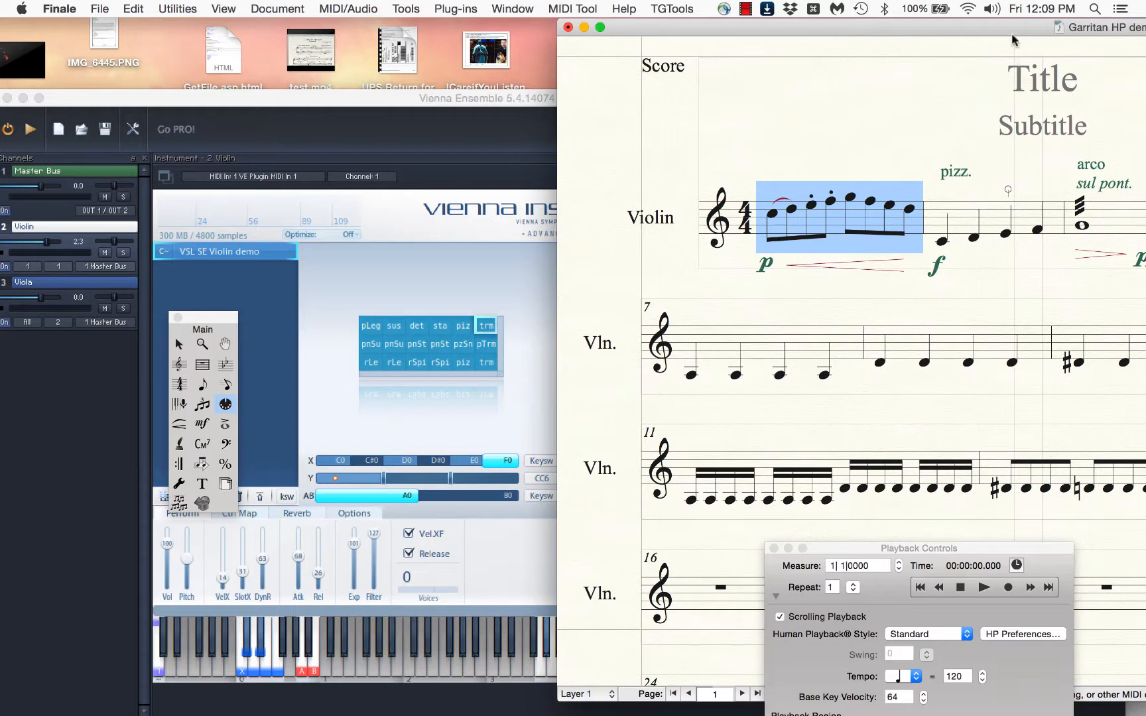
pyautogui.moveTo(1012, 36); pyautogui.dragTo(997, 34)
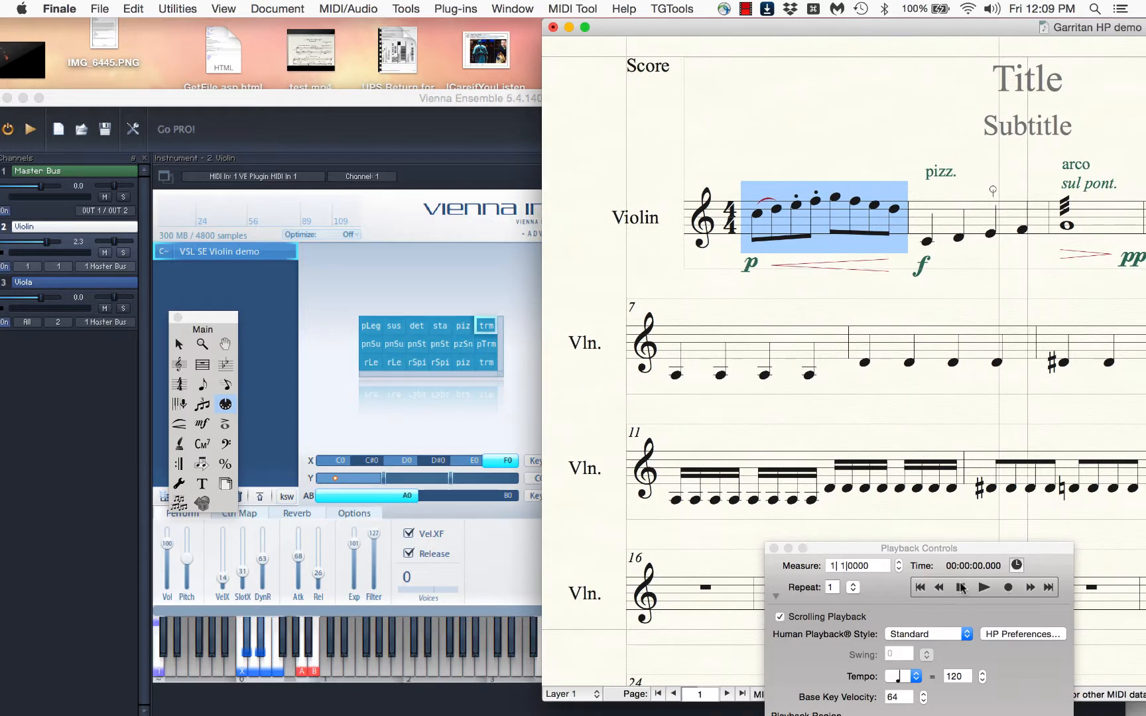
pyautogui.click(983, 588)
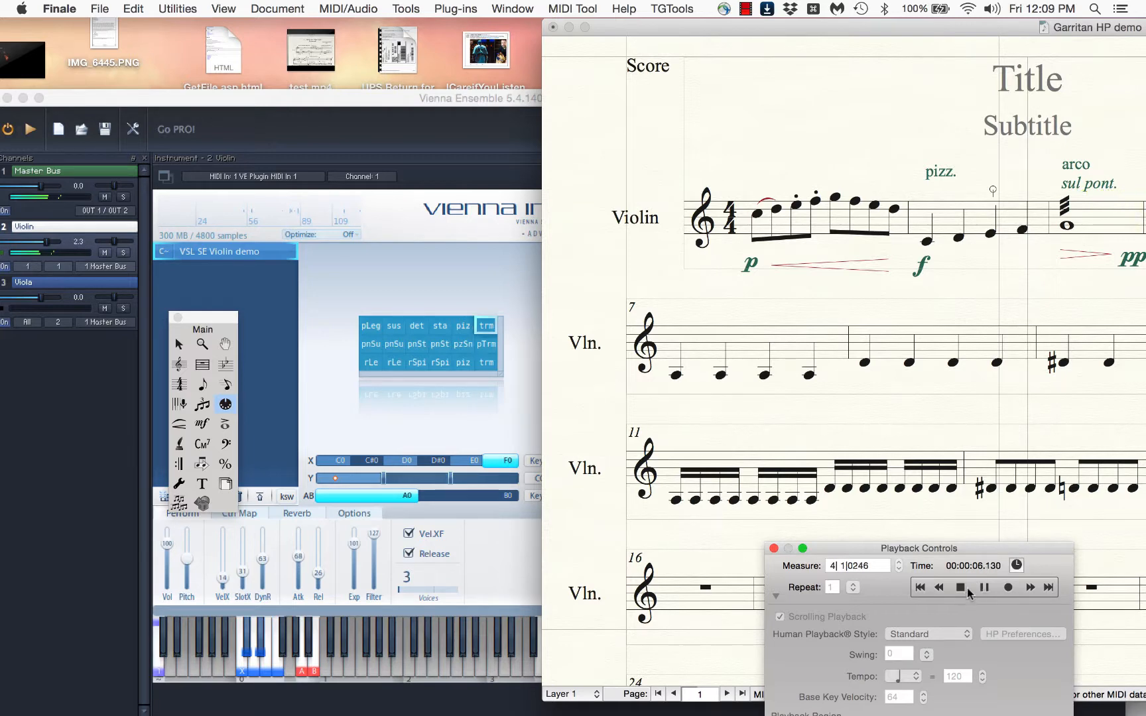
pyautogui.click(959, 588)
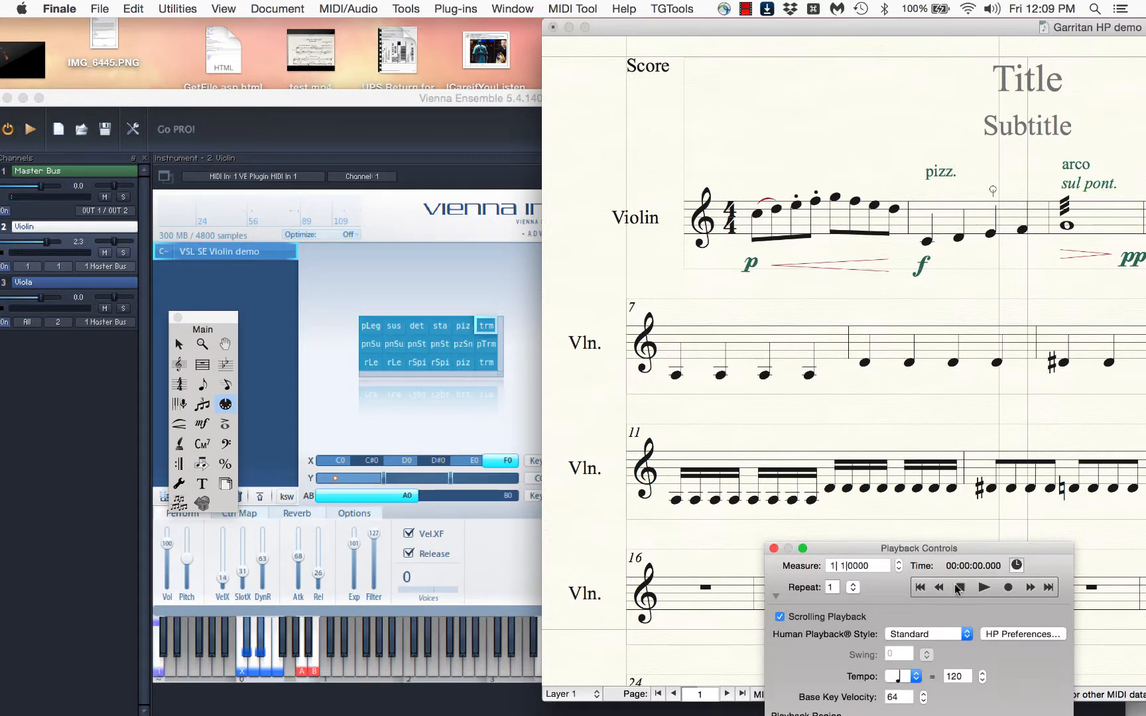
# Set the playback region to start from measure 7, and collapse the playback controls and move them off measures 11 and 12
pyautogui.scroll(-5, 890, 314)
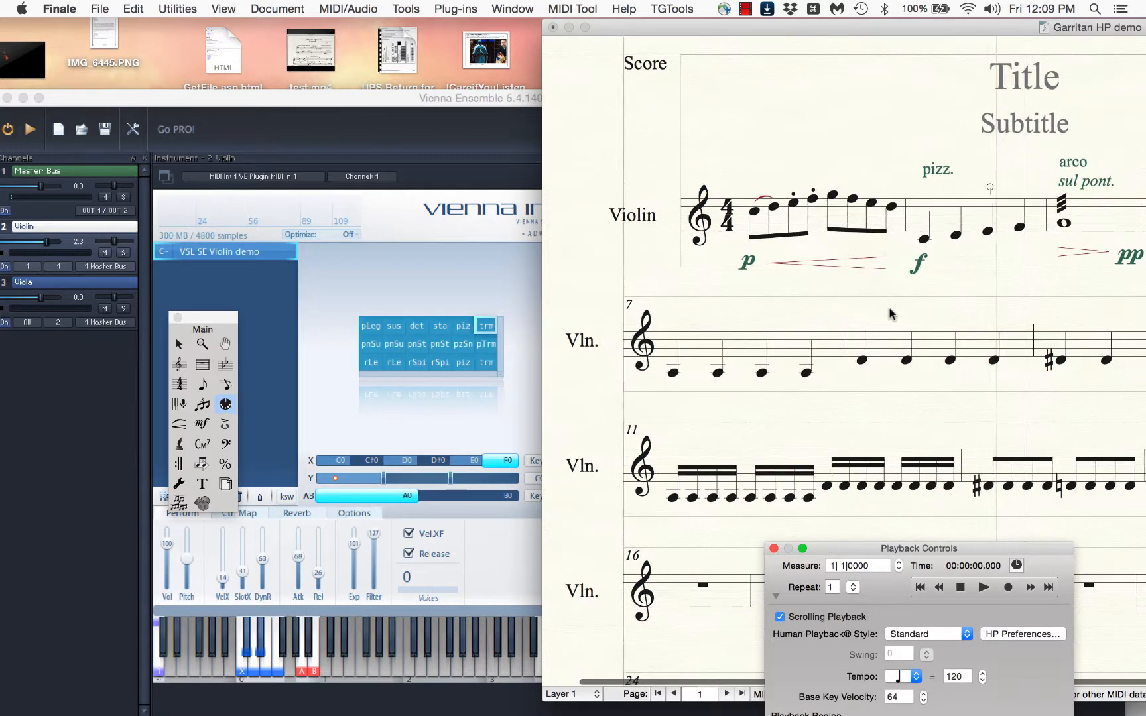
pyautogui.scroll(-2, 890, 314)
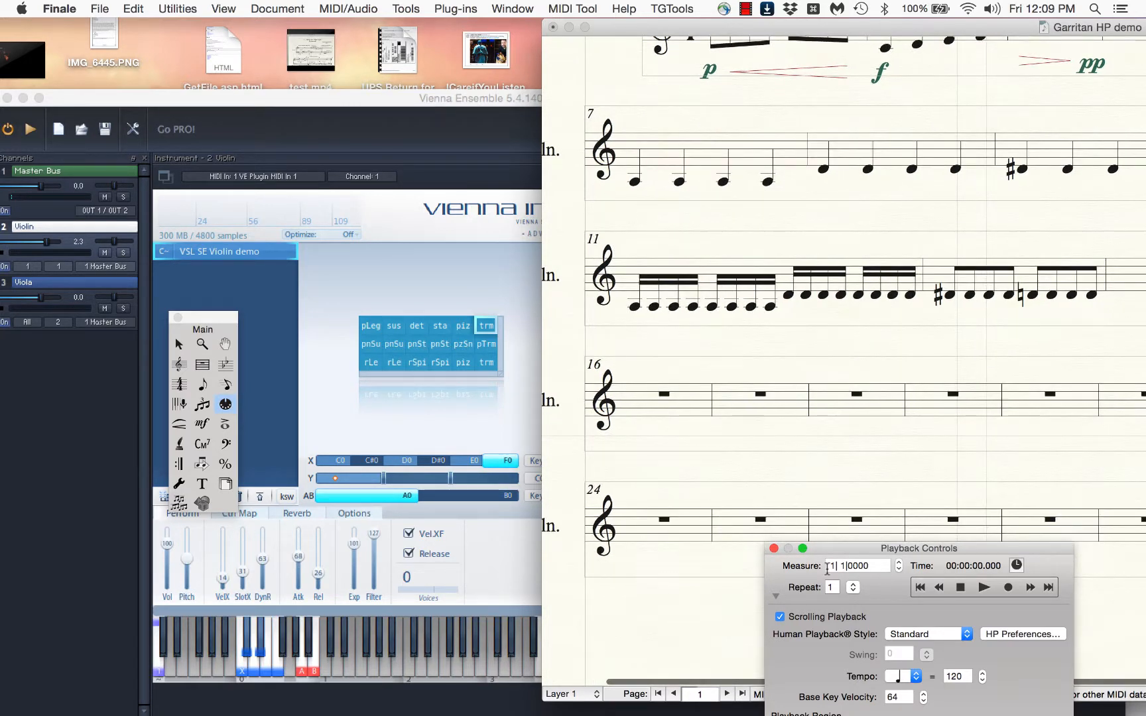
pyautogui.click(775, 596)
pyautogui.moveTo(837, 495); pyautogui.dragTo(843, 290)
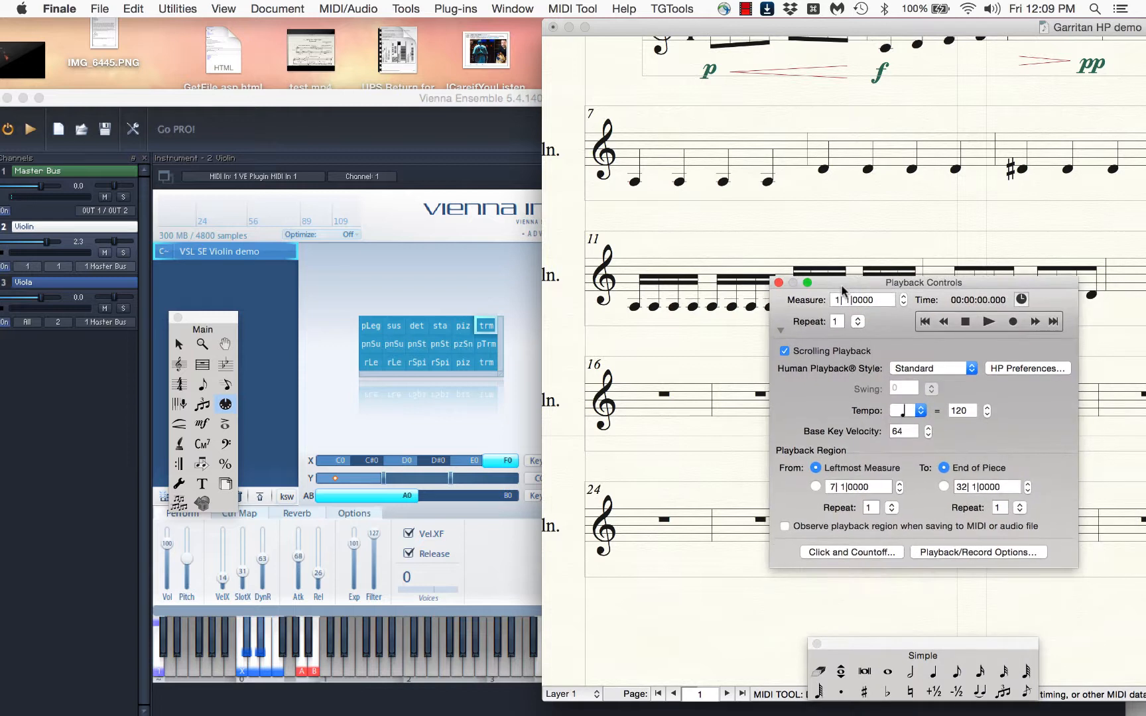
pyautogui.click(815, 487)
pyautogui.click(778, 334)
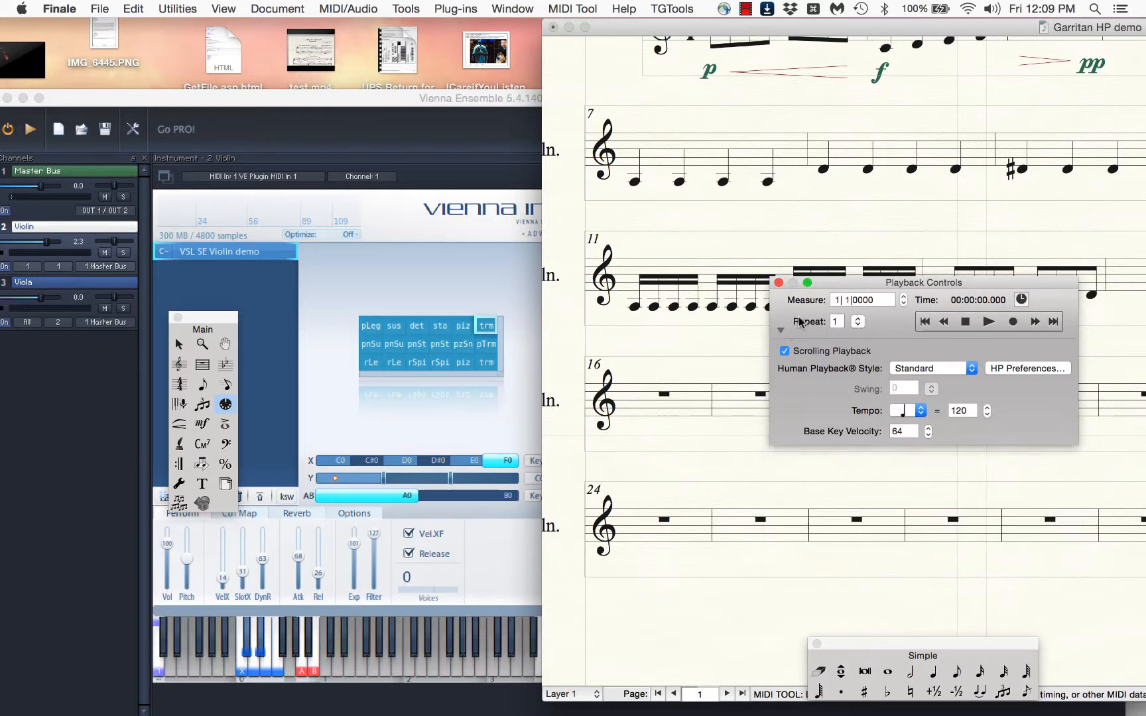
pyautogui.moveTo(828, 280); pyautogui.dragTo(785, 368)
pyautogui.scroll(-2, 822, 261)
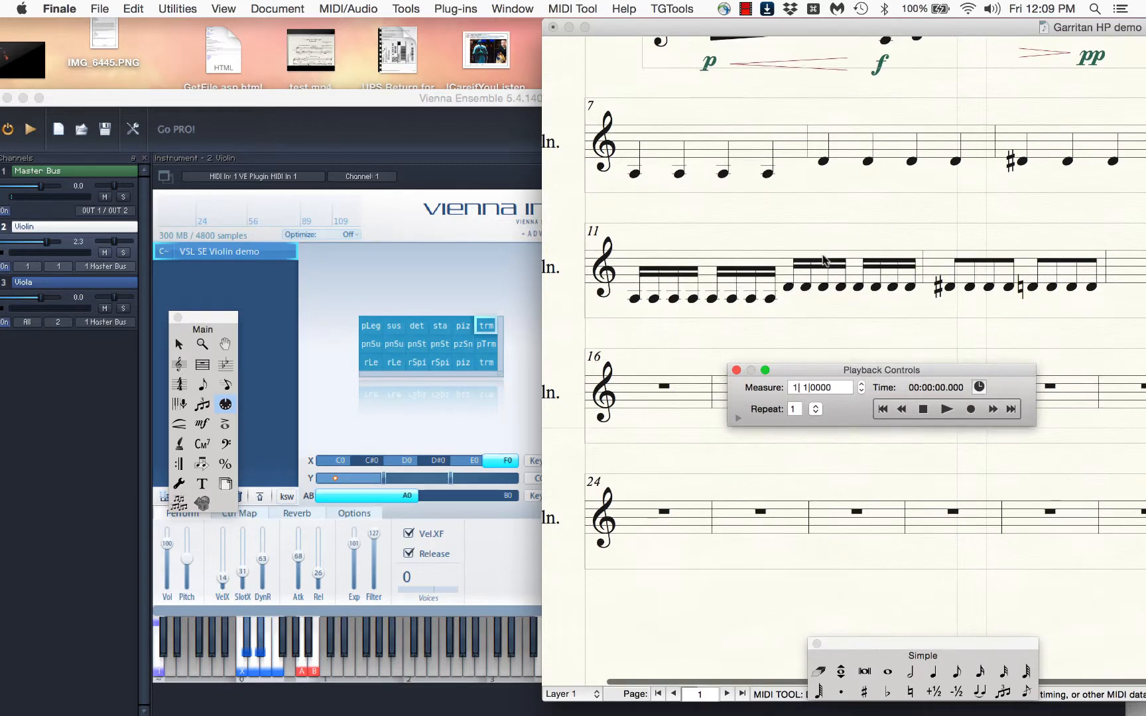
# Enter a single quarter note at the start of measure 4 of the violin staff with Speedy Entry
pyautogui.scroll(3, 822, 261)
pyautogui.hscroll(2, 823, 260)
pyautogui.scroll(3, 822, 261)
pyautogui.hscroll(2, 822, 261)
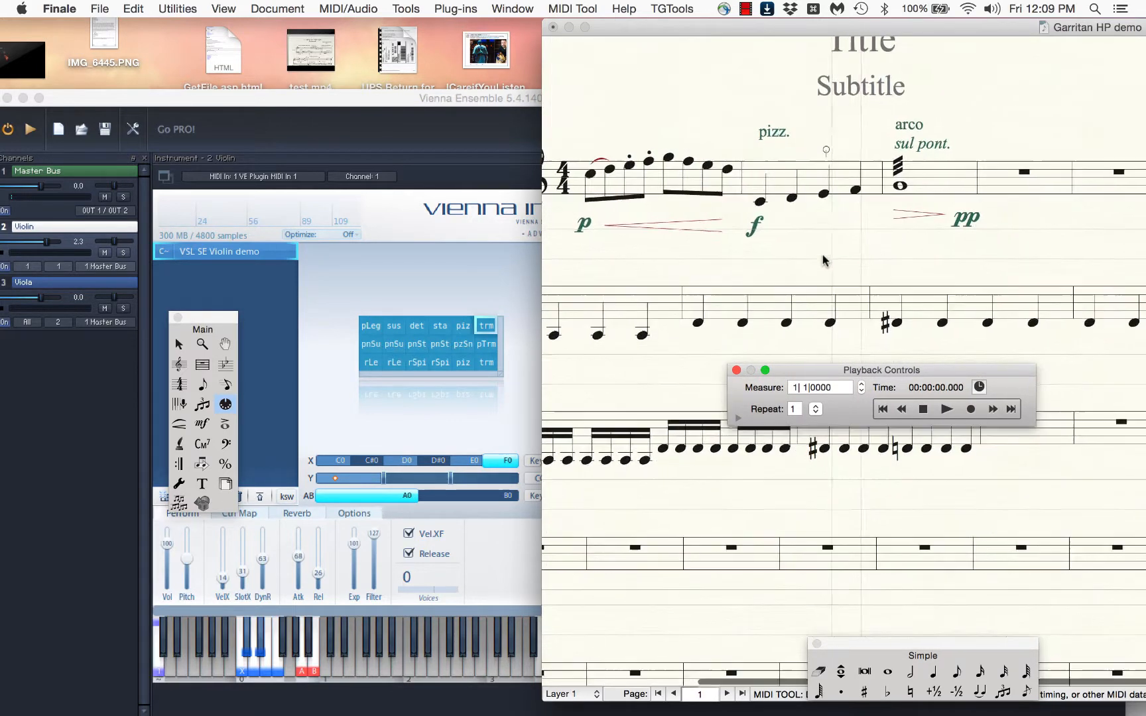
pyautogui.click(1003, 173)
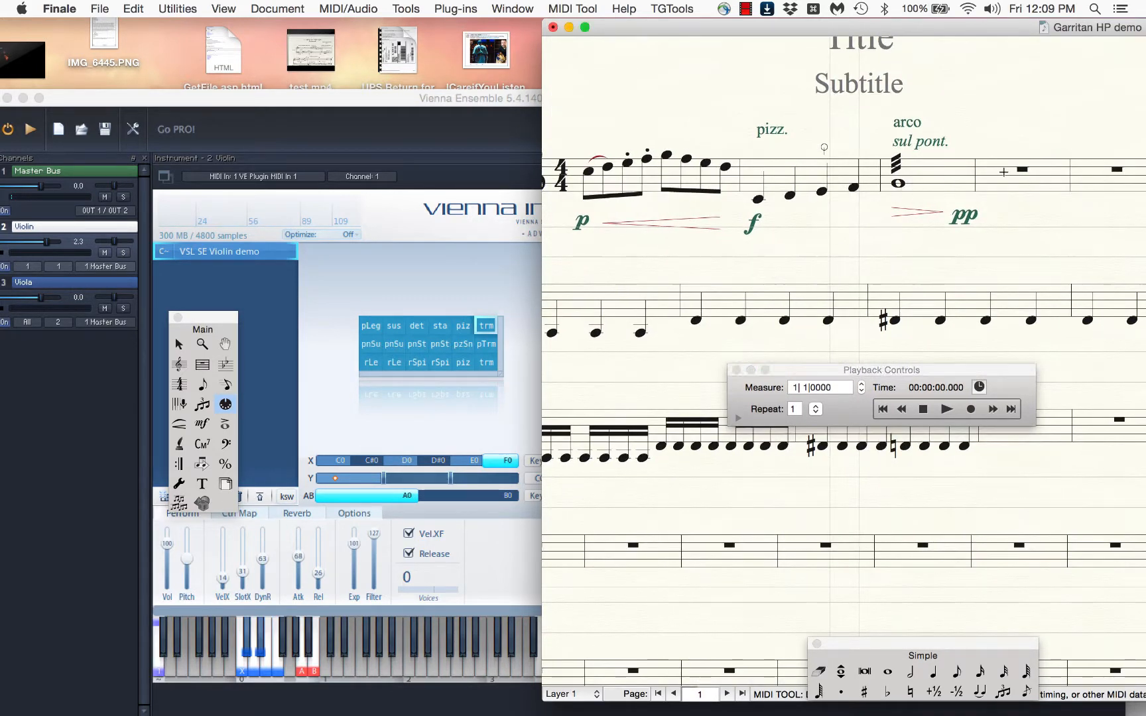
pyautogui.hotkey('ctrl', 's')
pyautogui.click(1003, 174)
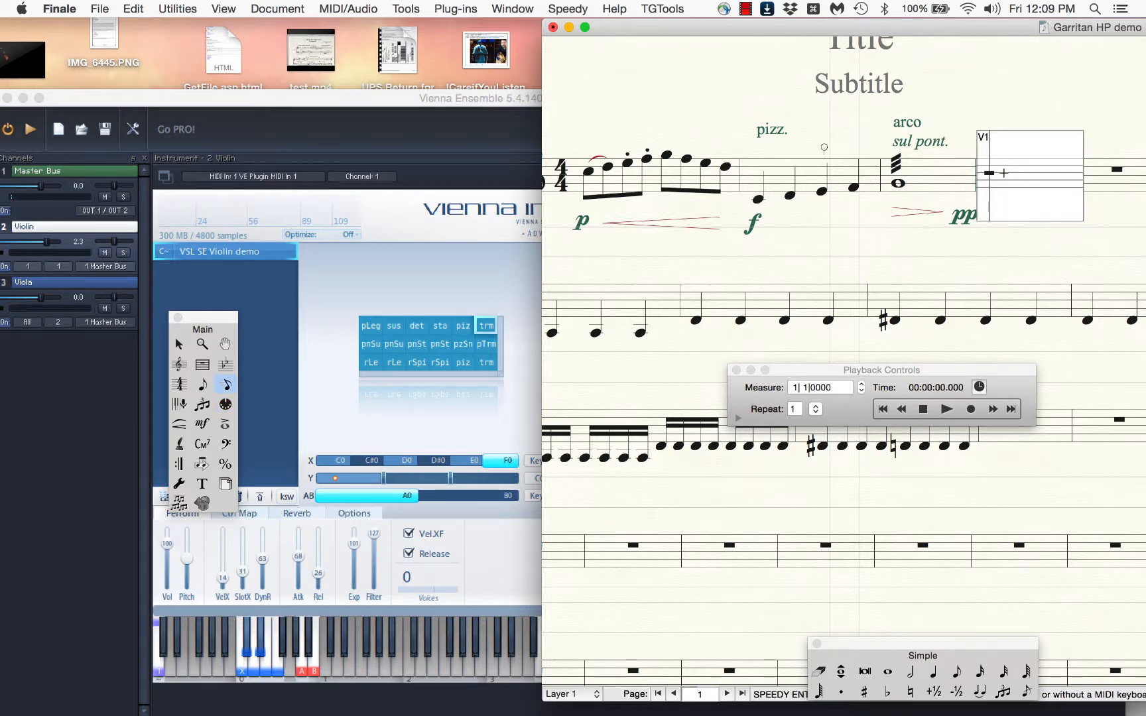
pyautogui.press('5')
pyautogui.press('Left')
pyautogui.press('r')
pyautogui.click(995, 250)
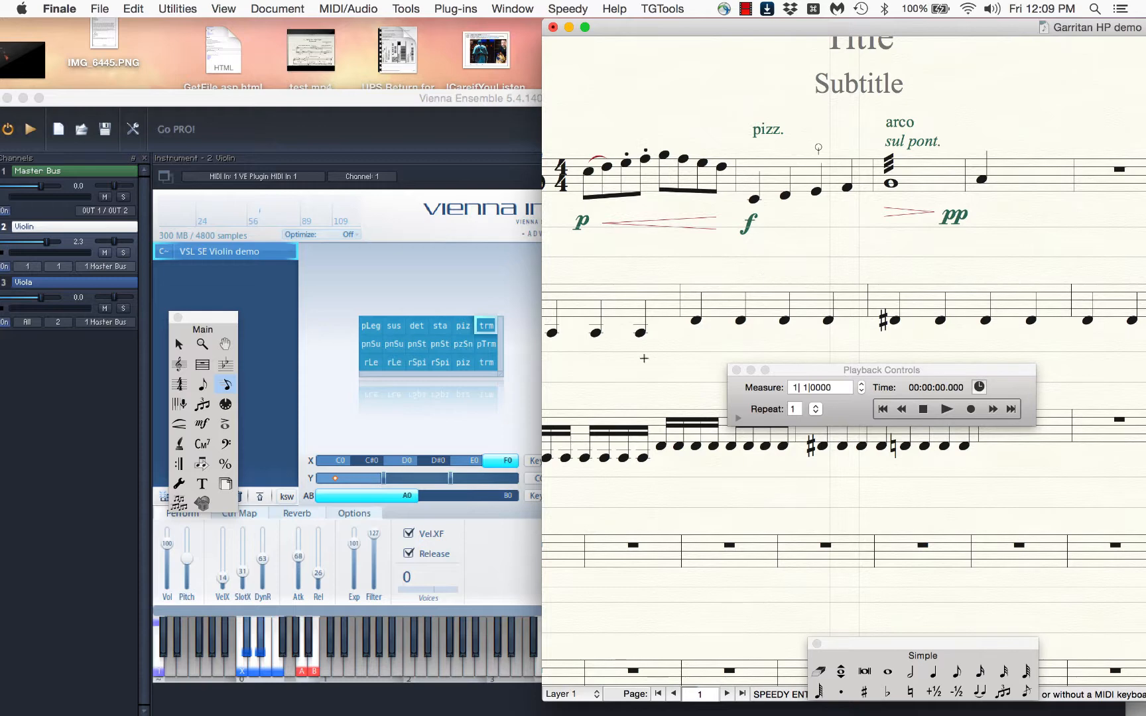
# Select the pLeg cell in the violin matrix and play the score from measure 7 through measure 9
pyautogui.hscroll(-5, 644, 358)
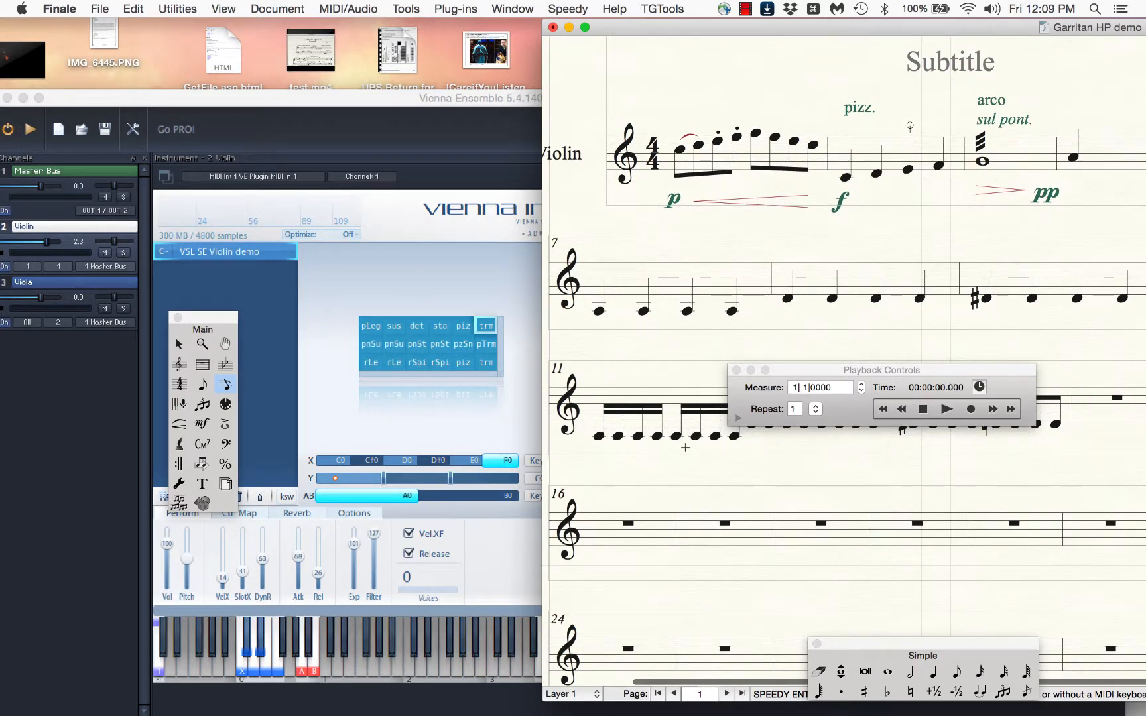
pyautogui.moveTo(828, 370); pyautogui.dragTo(697, 514)
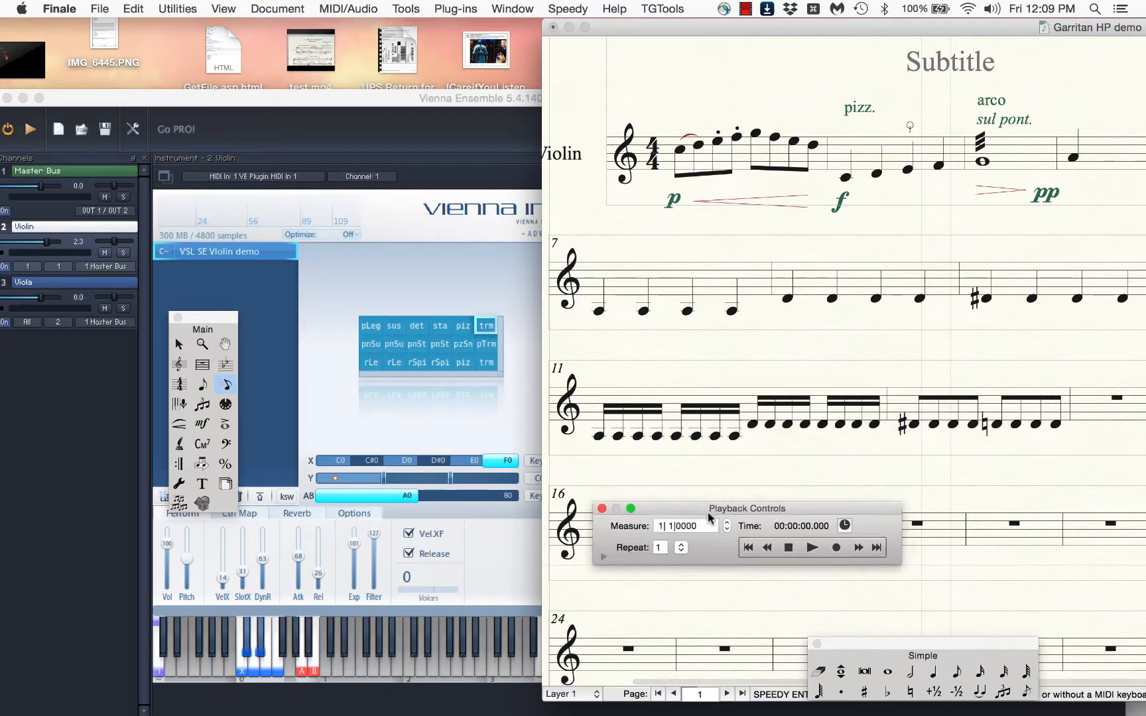
pyautogui.click(792, 553)
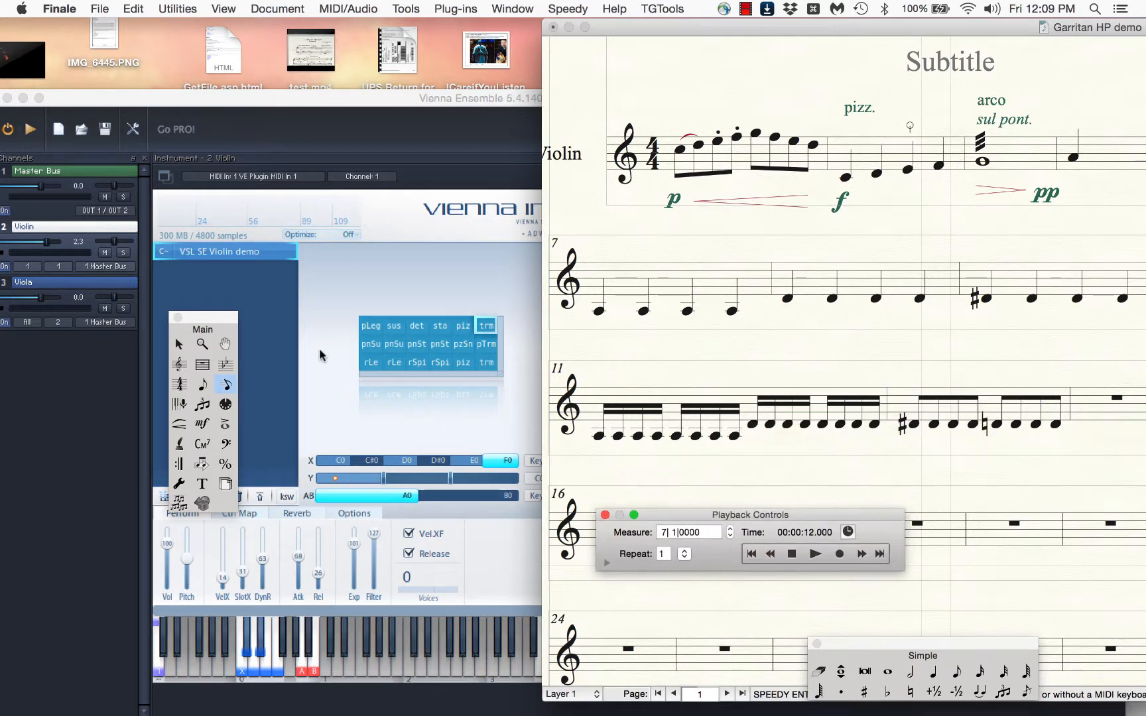
pyautogui.click(791, 554)
pyautogui.click(368, 325)
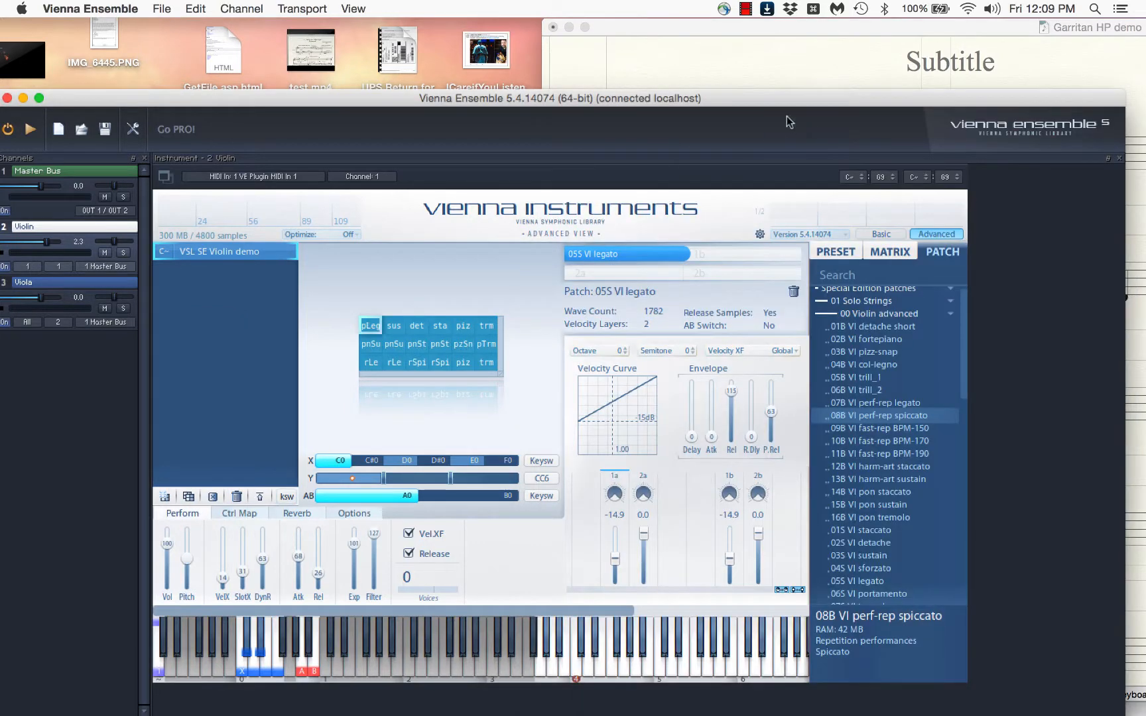
pyautogui.click(748, 74)
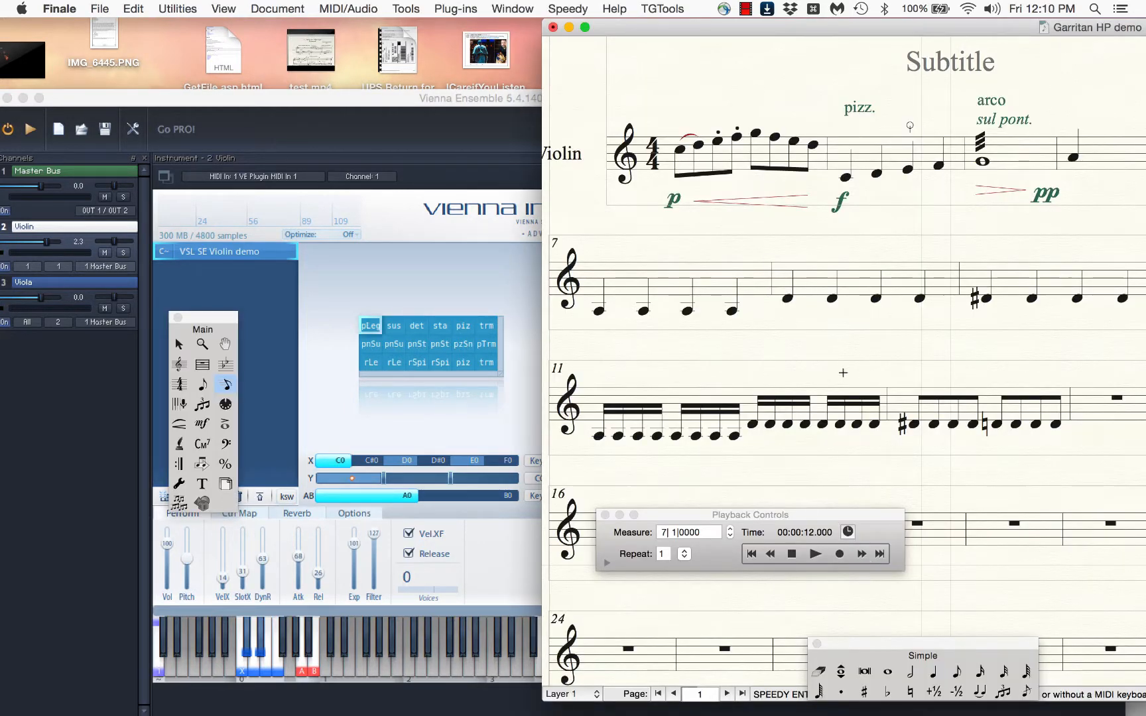
pyautogui.click(816, 554)
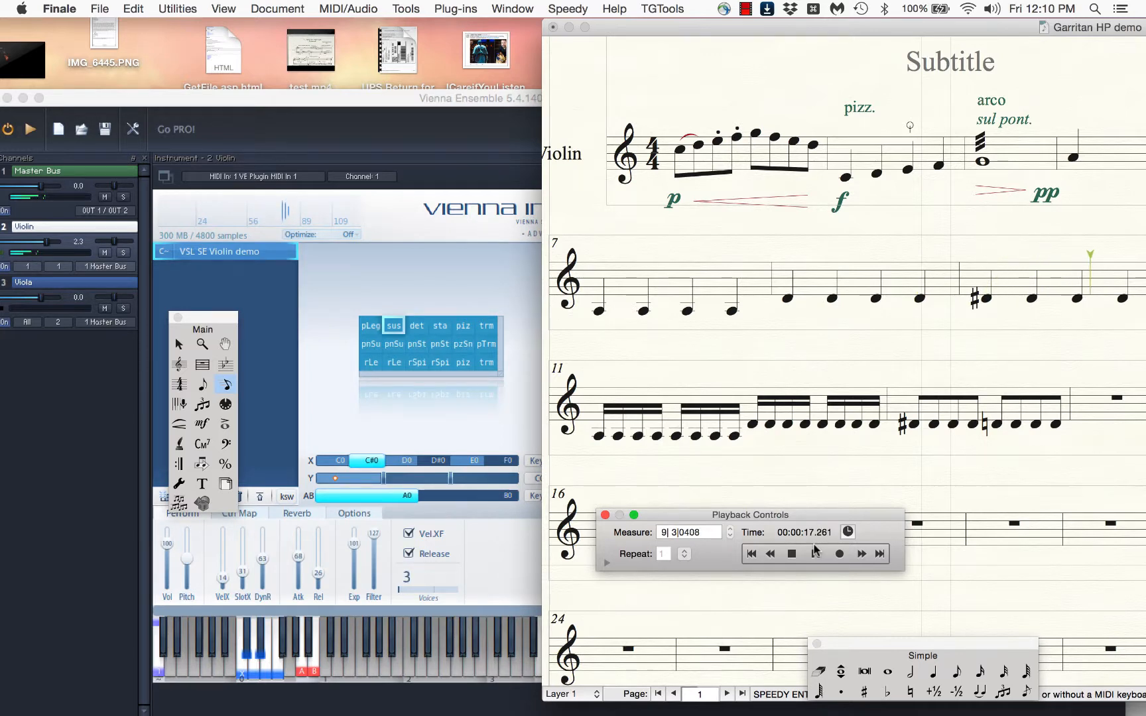
pyautogui.click(816, 549)
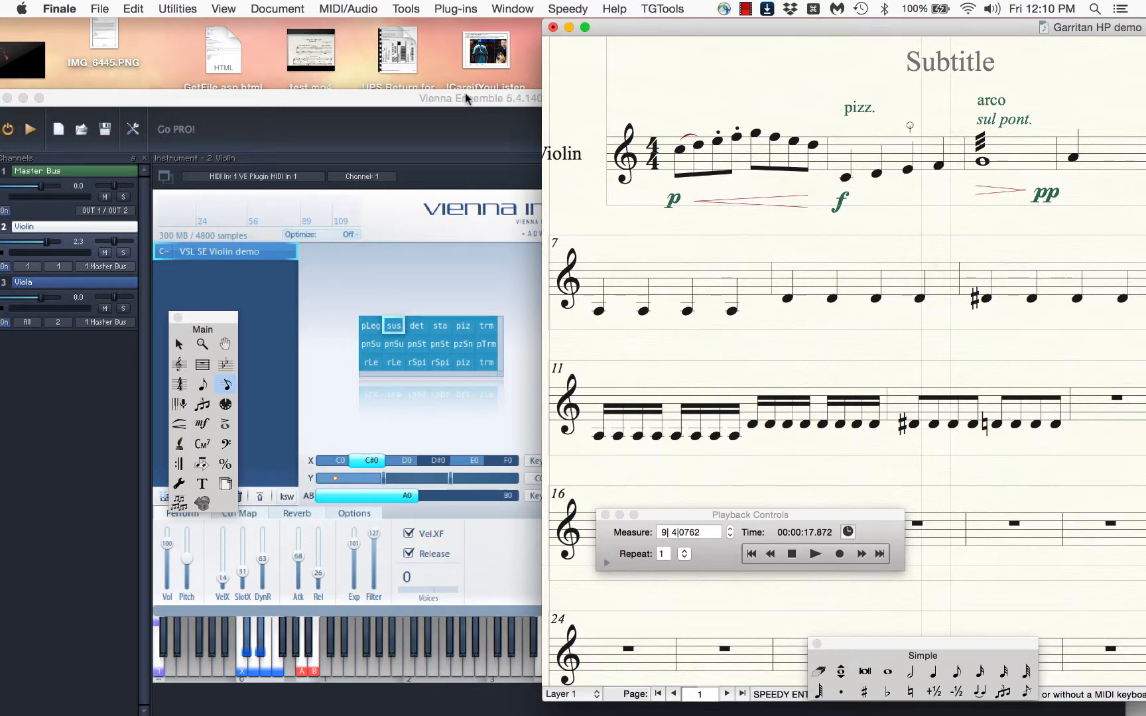
# Rearrange the Vienna Ensemble and score windows so the violin matrix is uncovered and more of measures 7 to 10 shows
pyautogui.moveTo(465, 94); pyautogui.dragTo(375, 57)
pyautogui.click(684, 34)
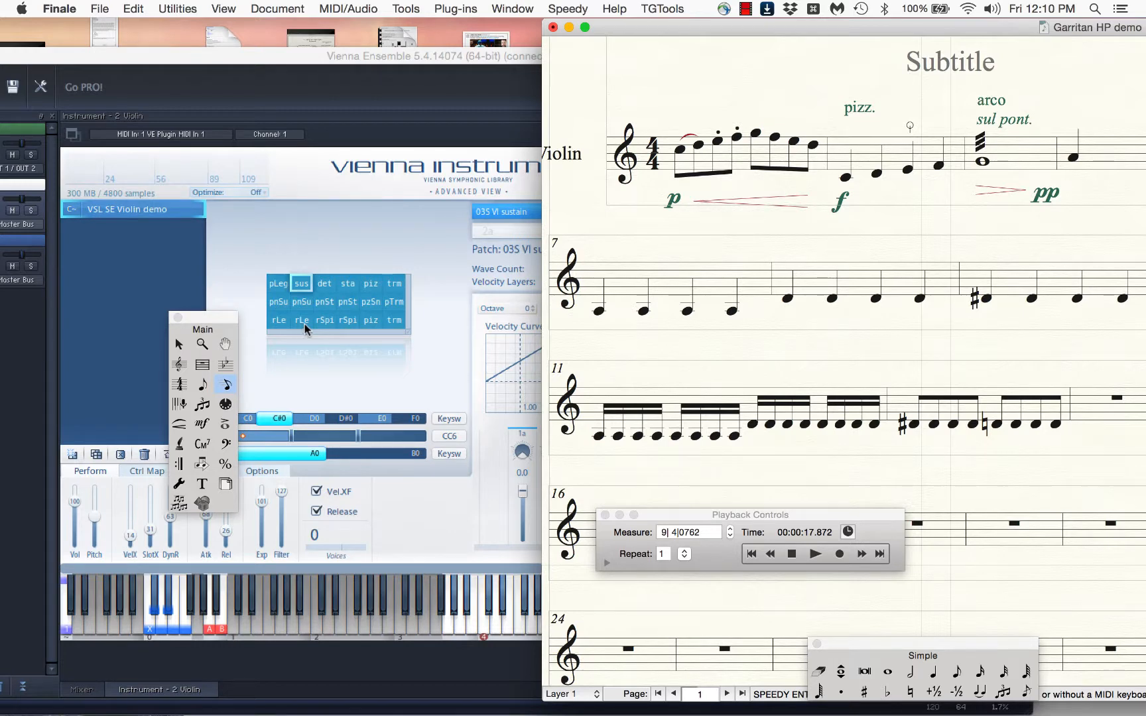
pyautogui.moveTo(817, 30); pyautogui.dragTo(662, 7)
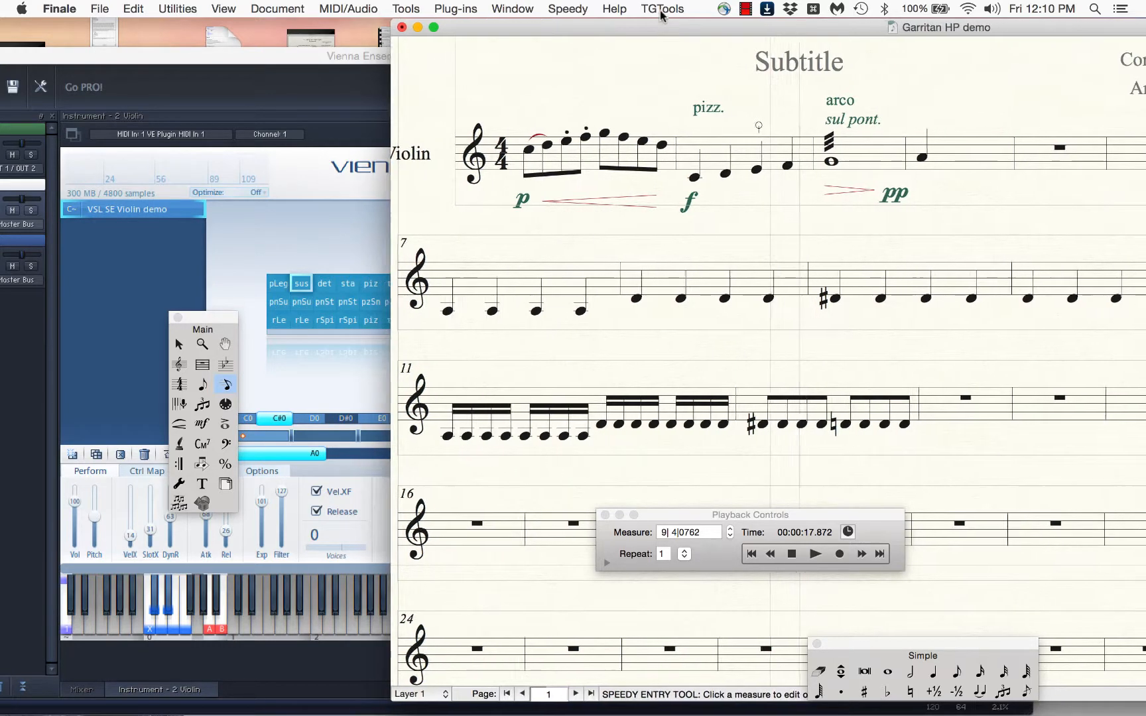
pyautogui.click(549, 285)
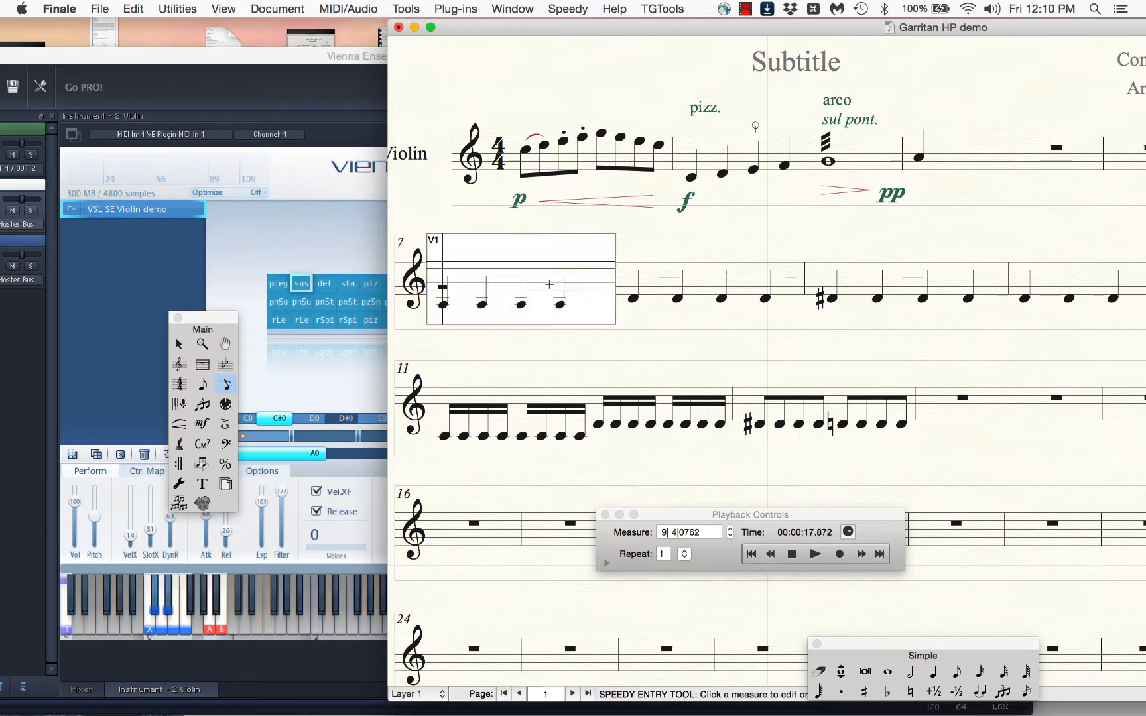
pyautogui.press('Escape')
pyautogui.press('Escape')
pyautogui.rightClick(594, 272)
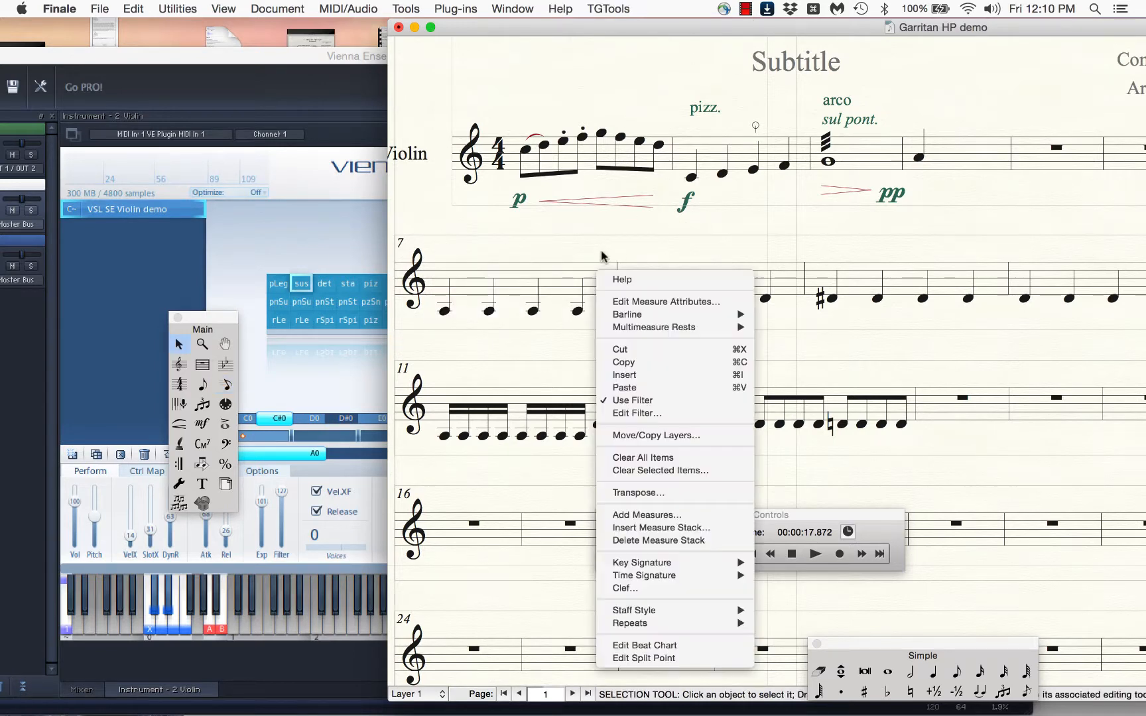
pyautogui.click(600, 244)
pyautogui.click(645, 212)
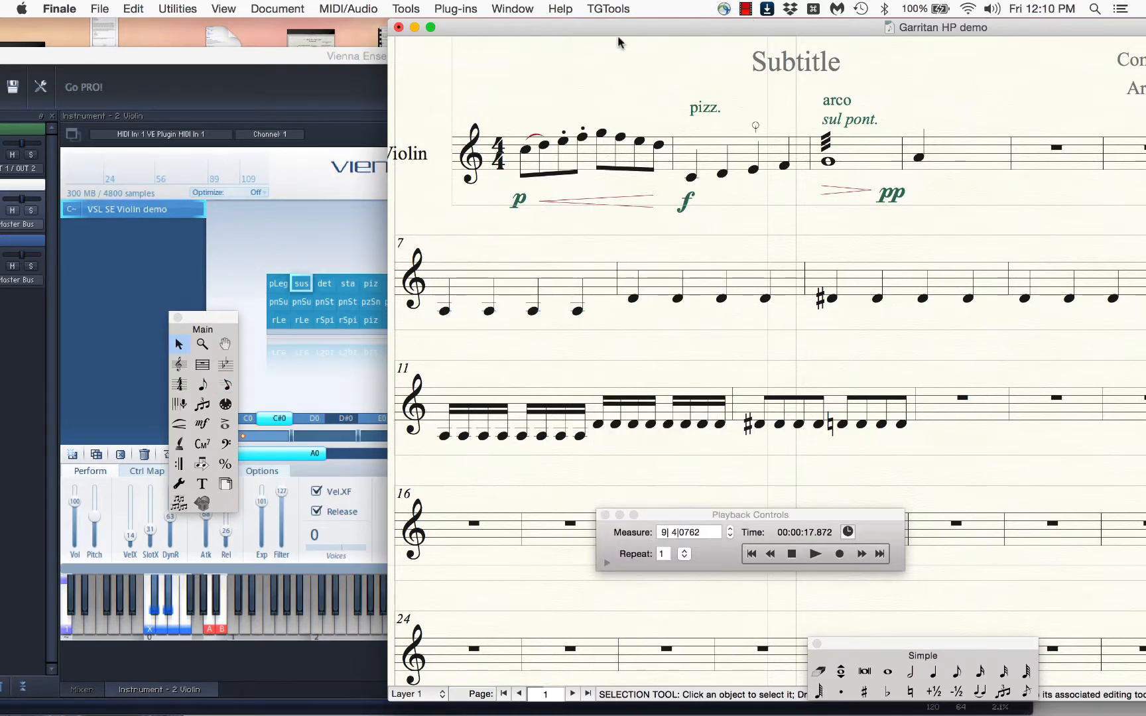
# Set the Y-axis continuous data of measures 7 through 10 to 100
pyautogui.moveTo(640, 31); pyautogui.dragTo(534, 13)
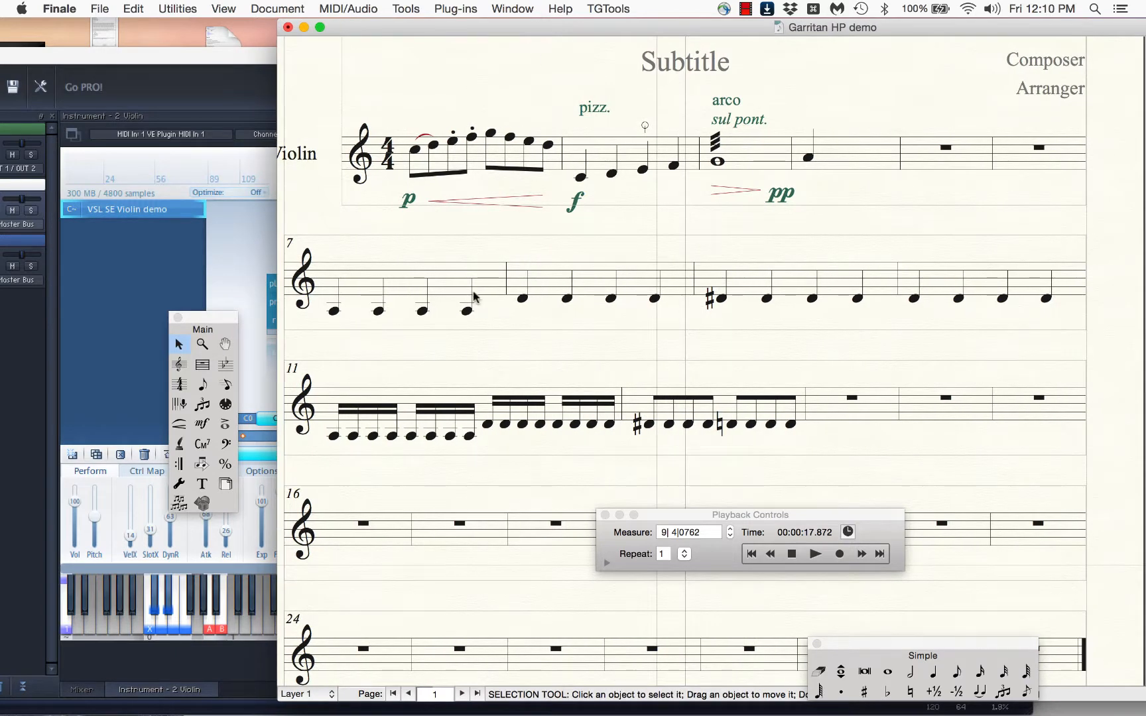
pyautogui.click(476, 299)
pyautogui.keyDown('shift'); pyautogui.click(1007, 285); pyautogui.keyUp('shift')
pyautogui.hotkey('ctrl', 'm')
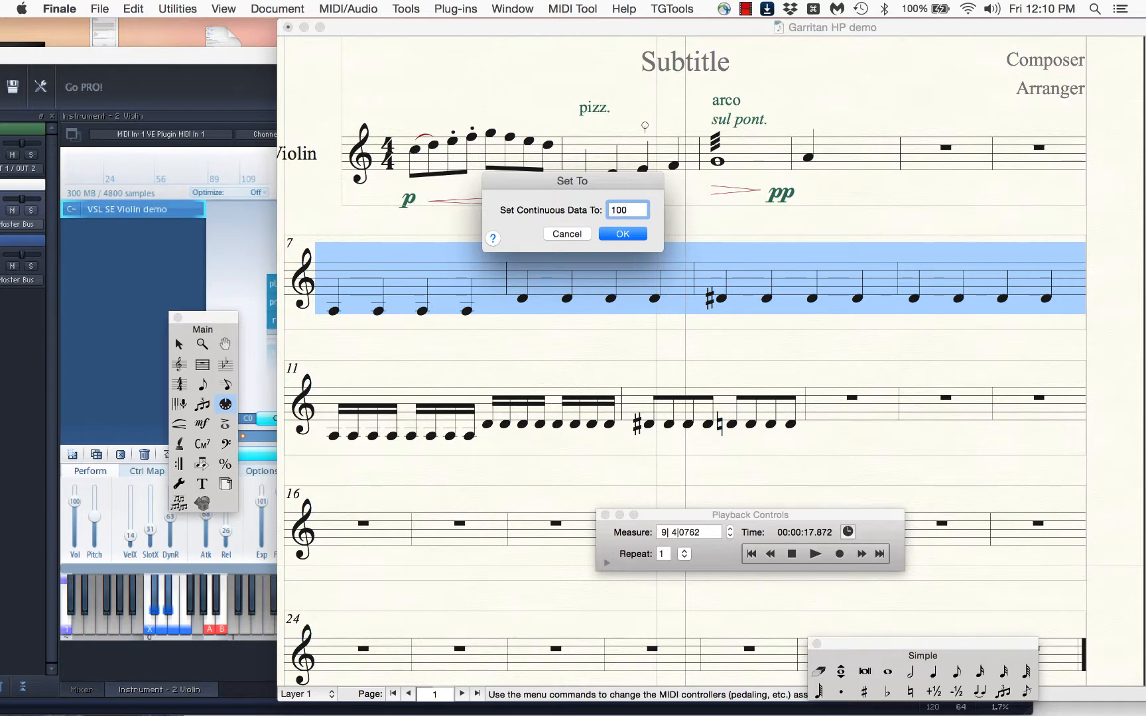
pyautogui.write('100')
pyautogui.press('Return')
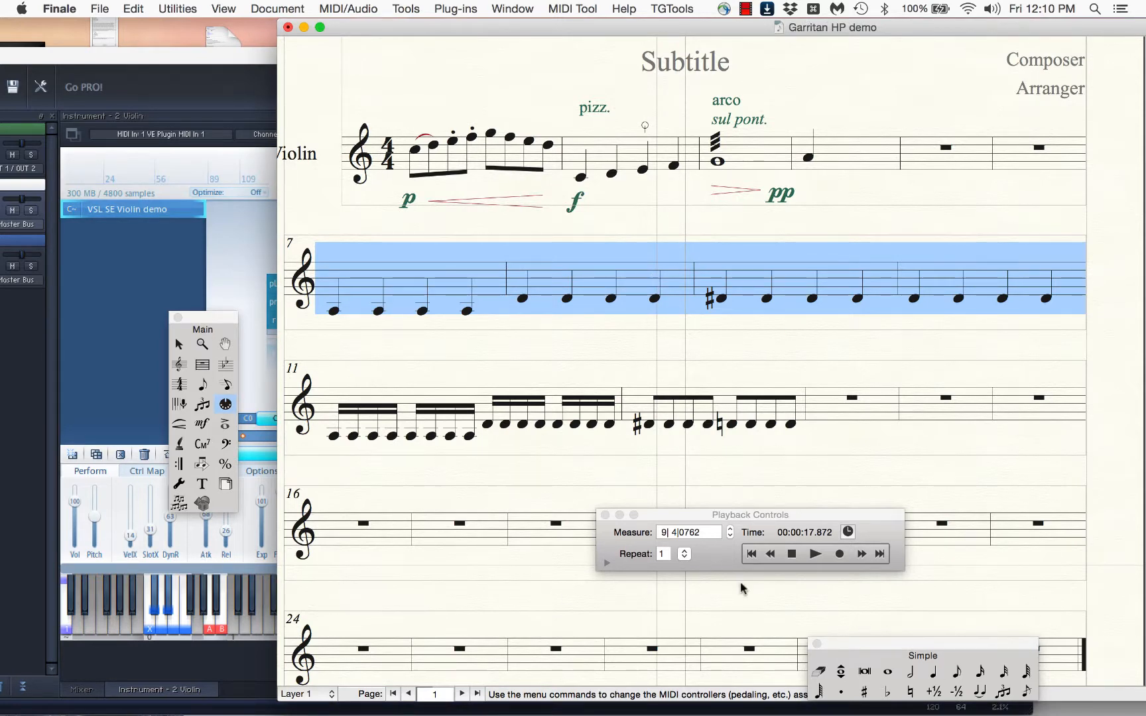
# Play measures 7 through 10 and shift the score window aside to check the active cell in the violin matrix
pyautogui.click(787, 560)
pyautogui.click(814, 554)
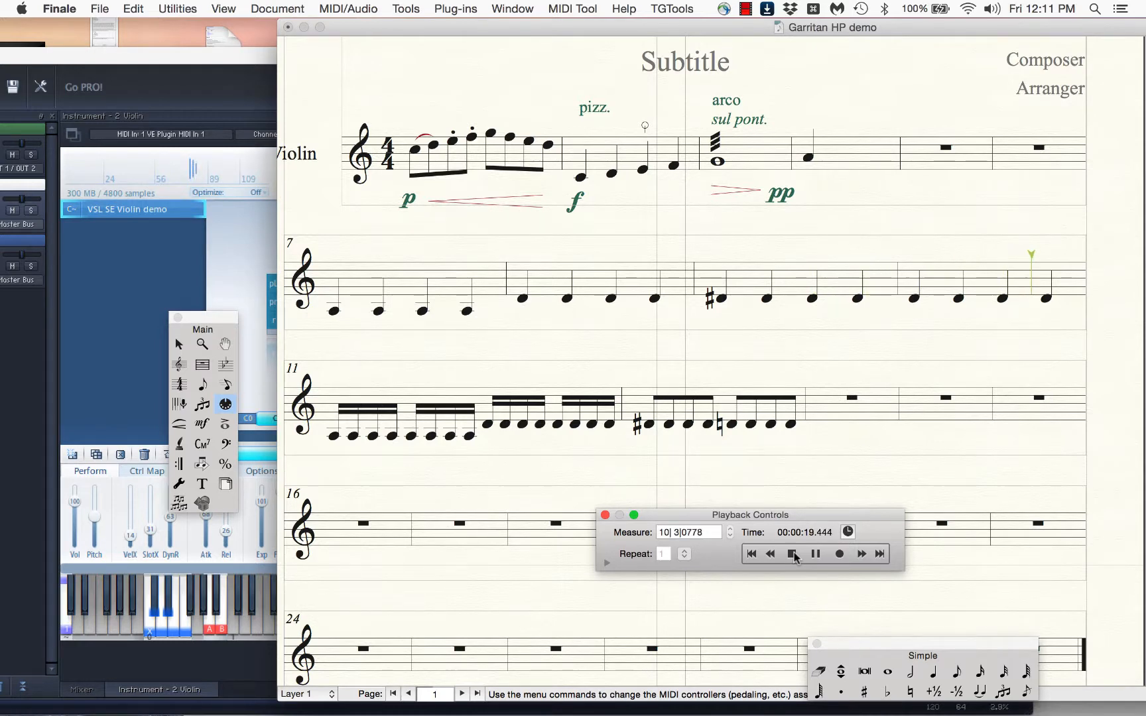
pyautogui.click(792, 553)
pyautogui.moveTo(581, 21); pyautogui.dragTo(761, 36)
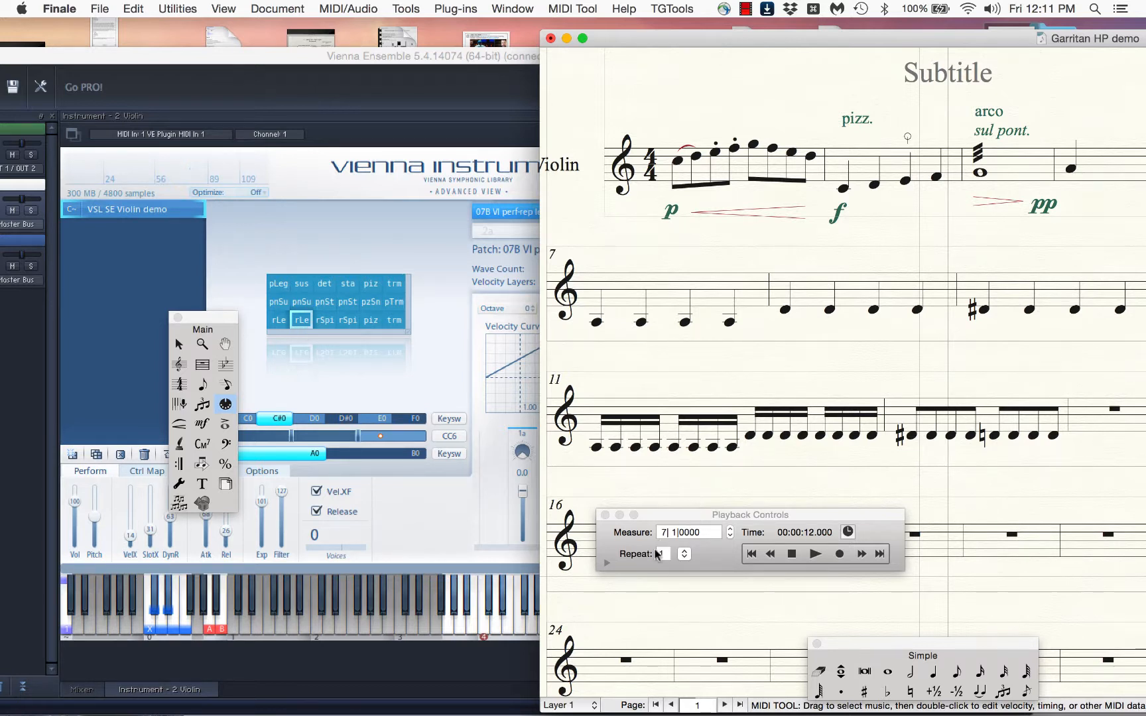
# Expand the playback controls and set the playback region to start from measure 11
pyautogui.click(603, 562)
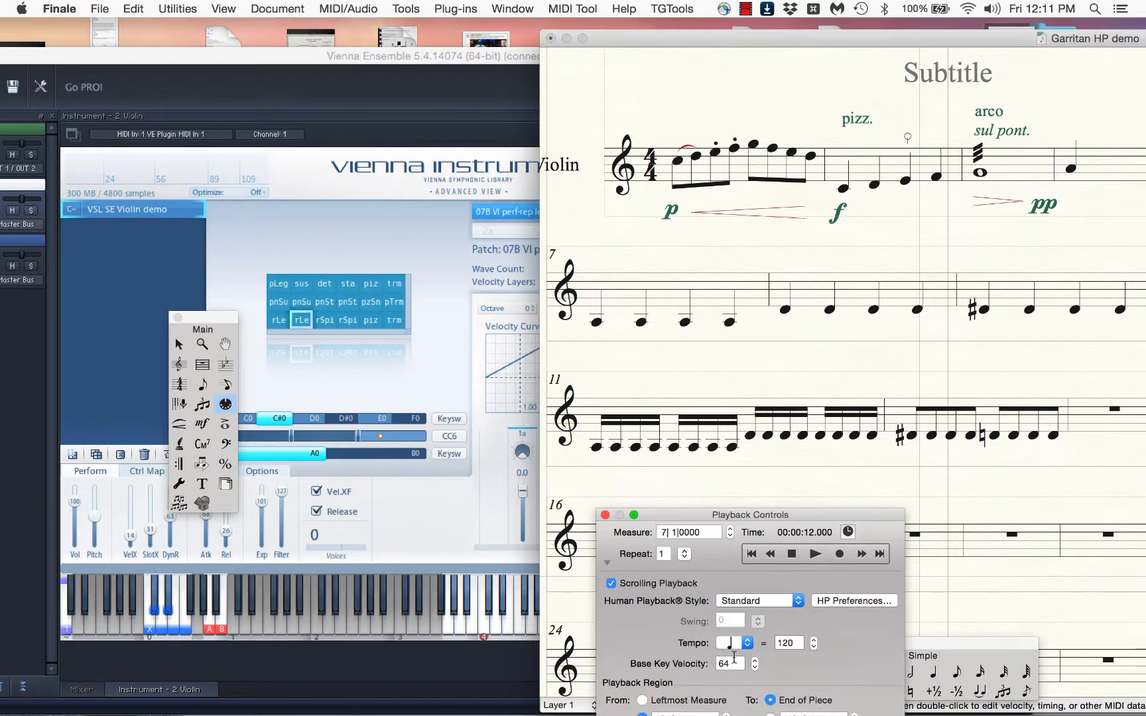
pyautogui.doubleClick(734, 660)
pyautogui.moveTo(765, 517); pyautogui.dragTo(911, 380)
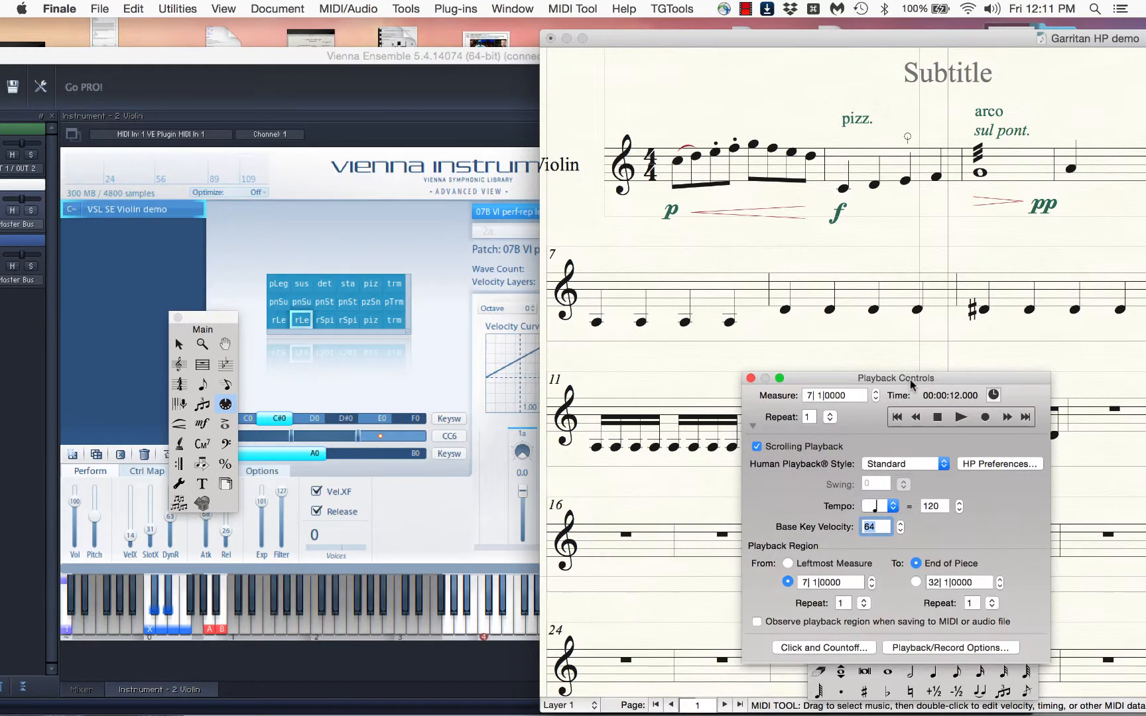
pyautogui.doubleClick(803, 582)
pyautogui.write('11')
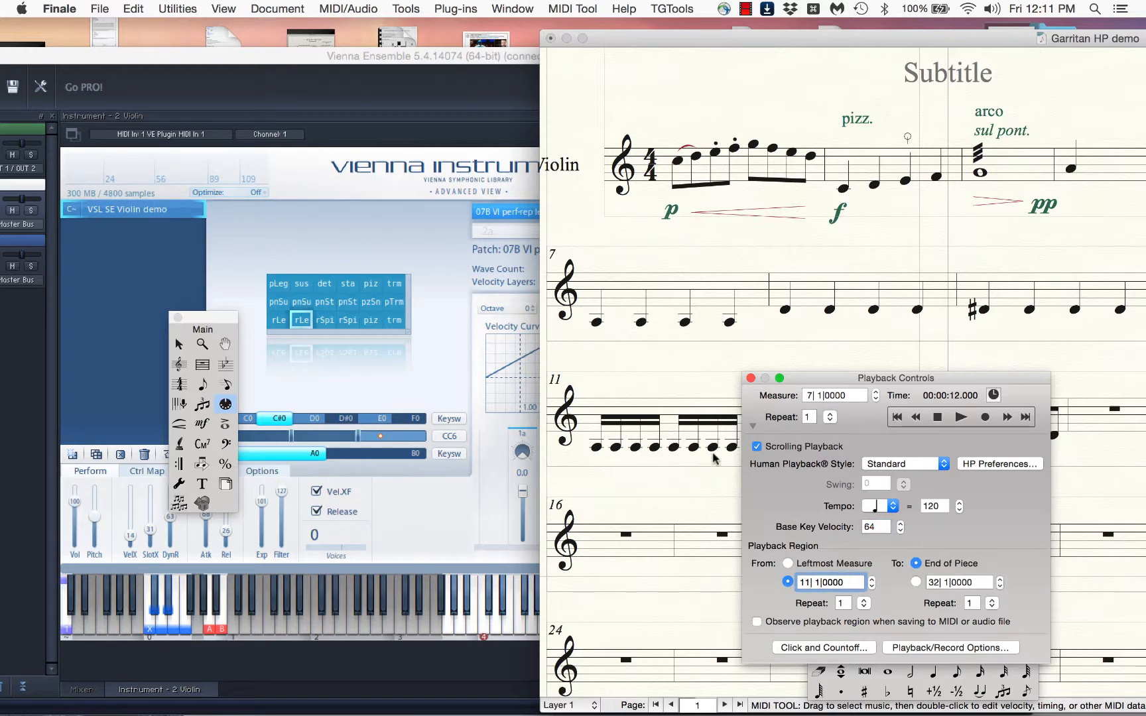
# Move the playback controls clear of the music and play measures 11 and 12 while watching the matrix
pyautogui.moveTo(800, 376); pyautogui.dragTo(571, 551)
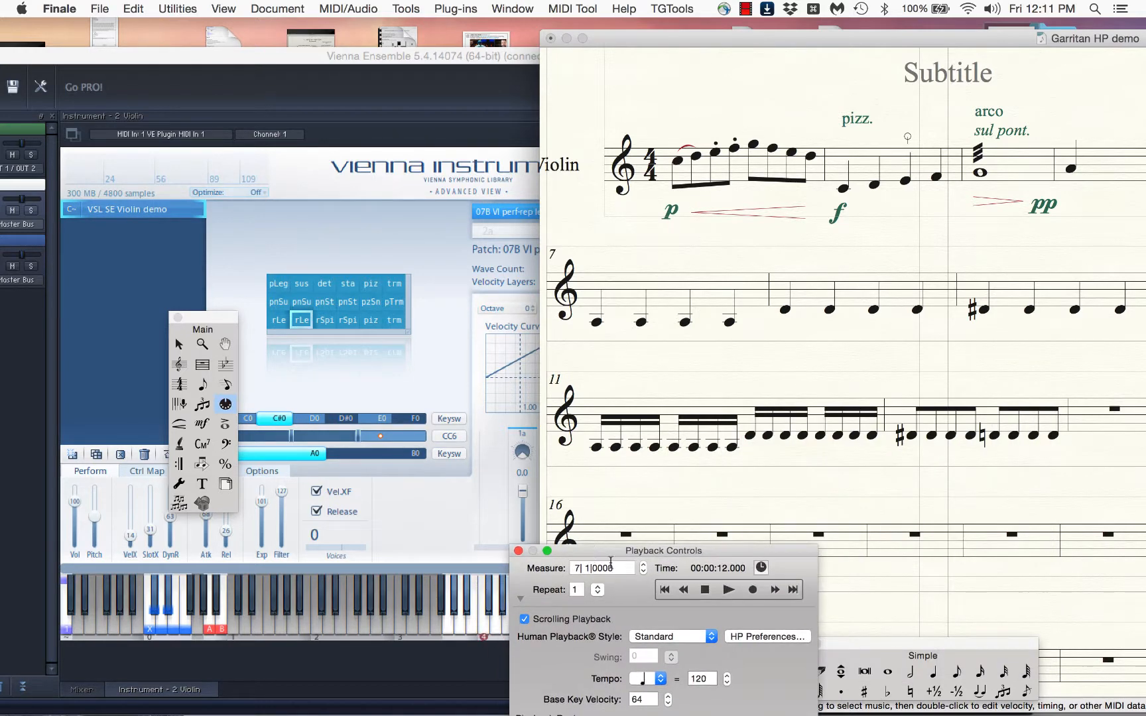
pyautogui.click(728, 589)
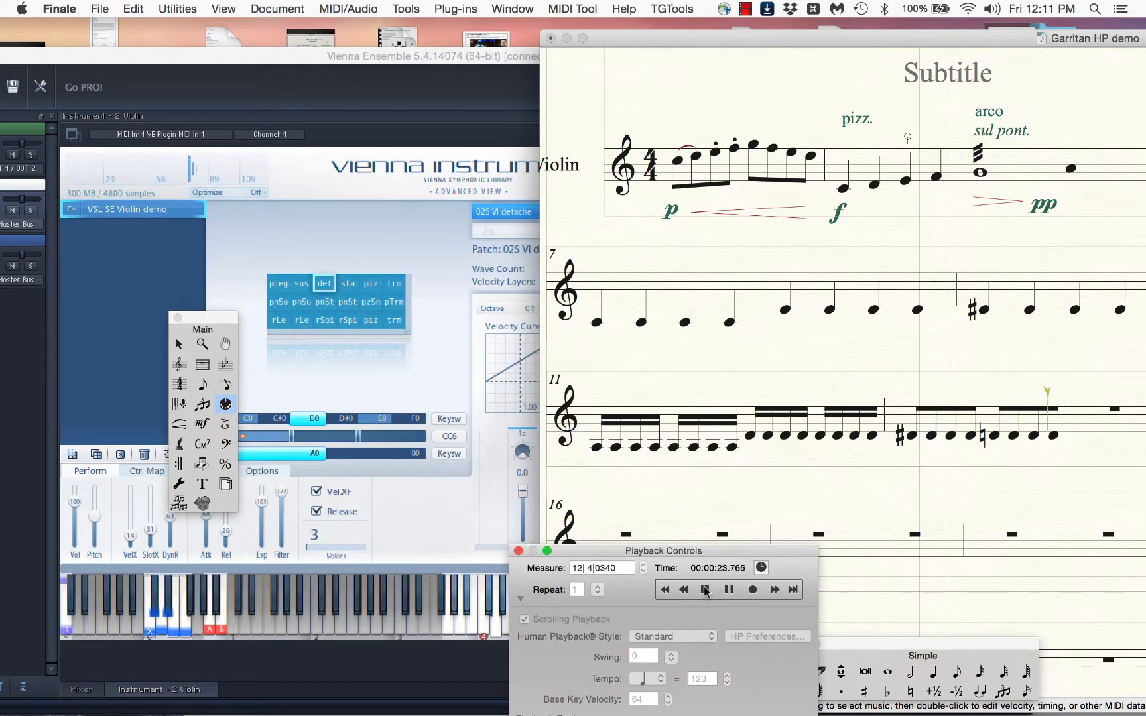
pyautogui.click(704, 589)
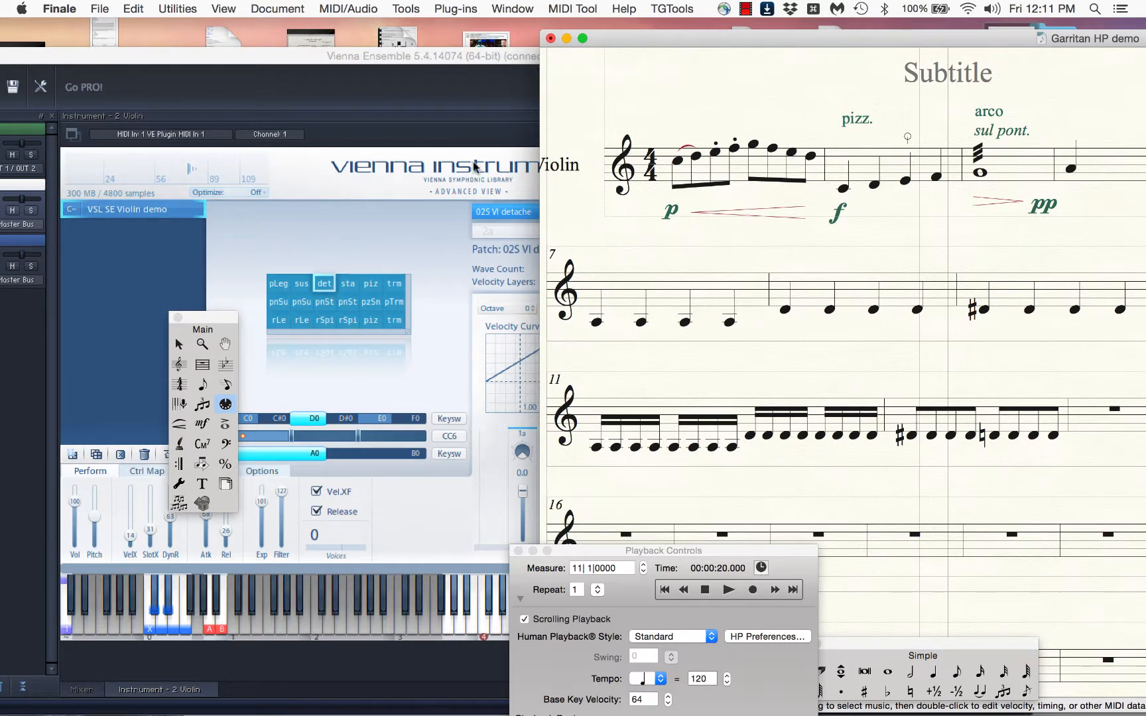
# Play measures 11 and 12 once more and stop playback after the passage in measure 12
pyautogui.click(704, 589)
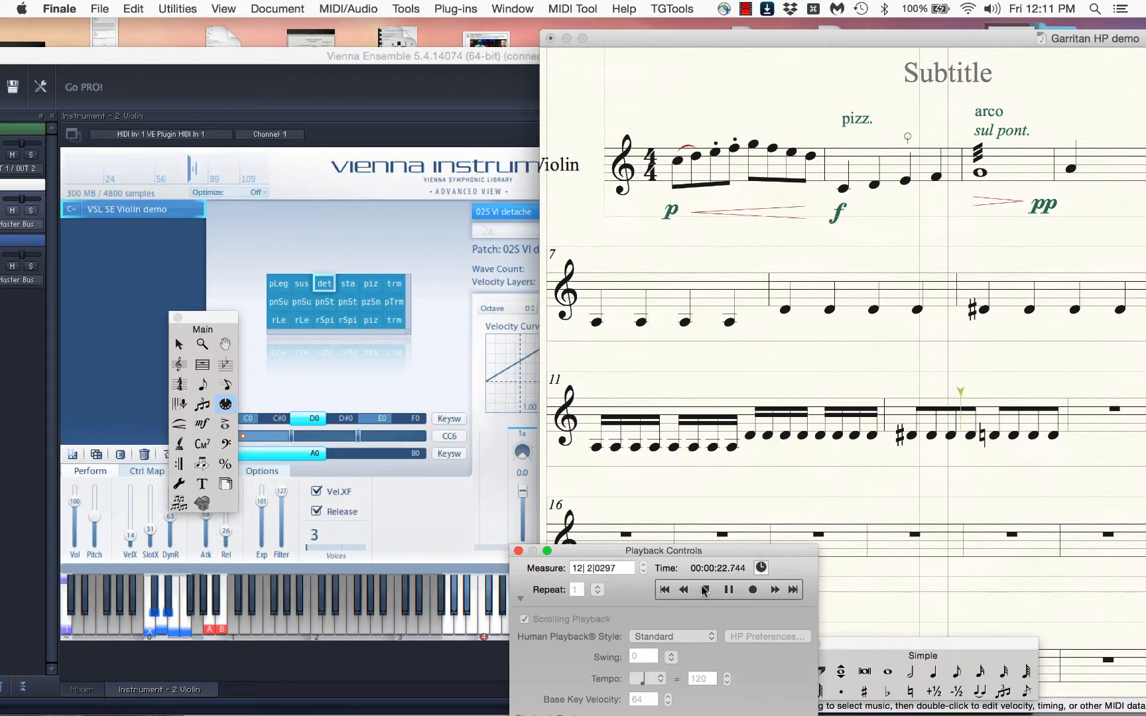
pyautogui.click(705, 590)
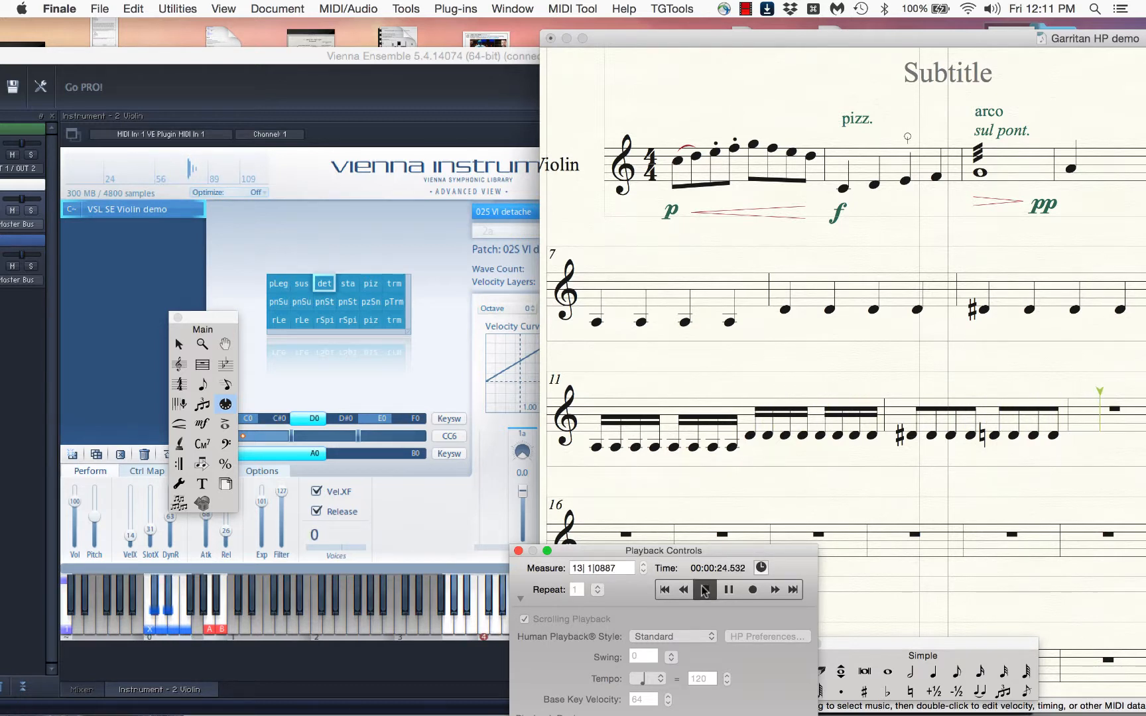
# Set the MIDI continuous data of measure 11 to 10 and apply the same value of 10 to measure 12
pyautogui.click(704, 414)
pyautogui.press('Escape')
pyautogui.click(685, 409)
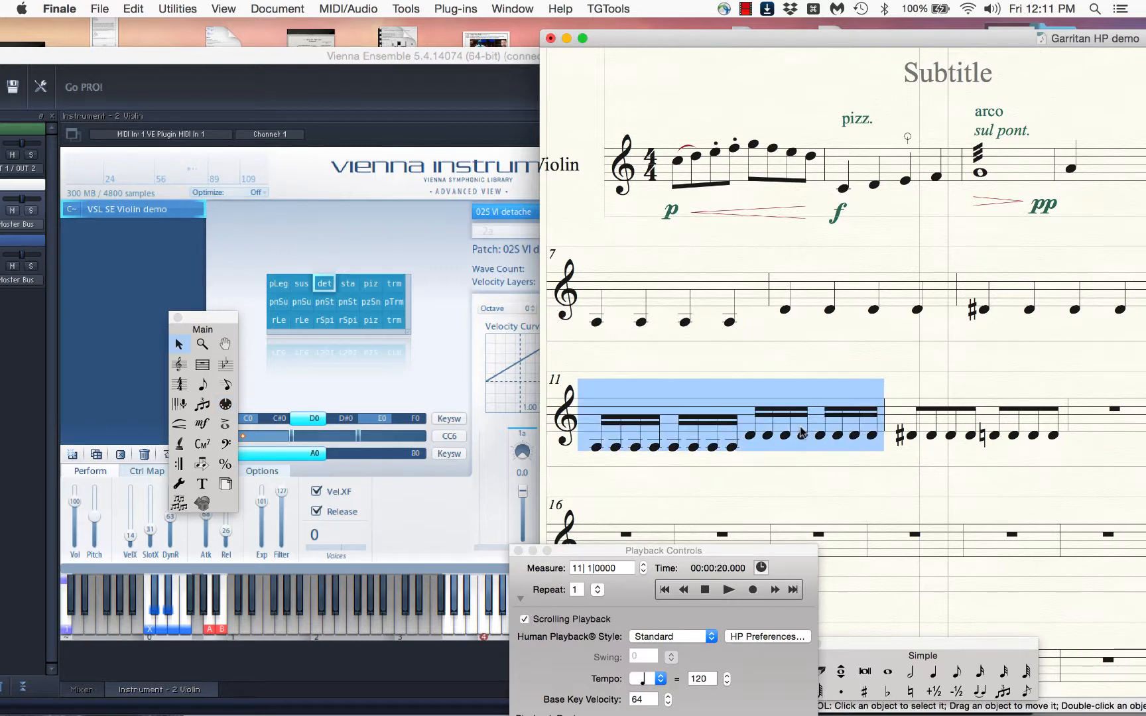
pyautogui.press('alt+shift+super+c')
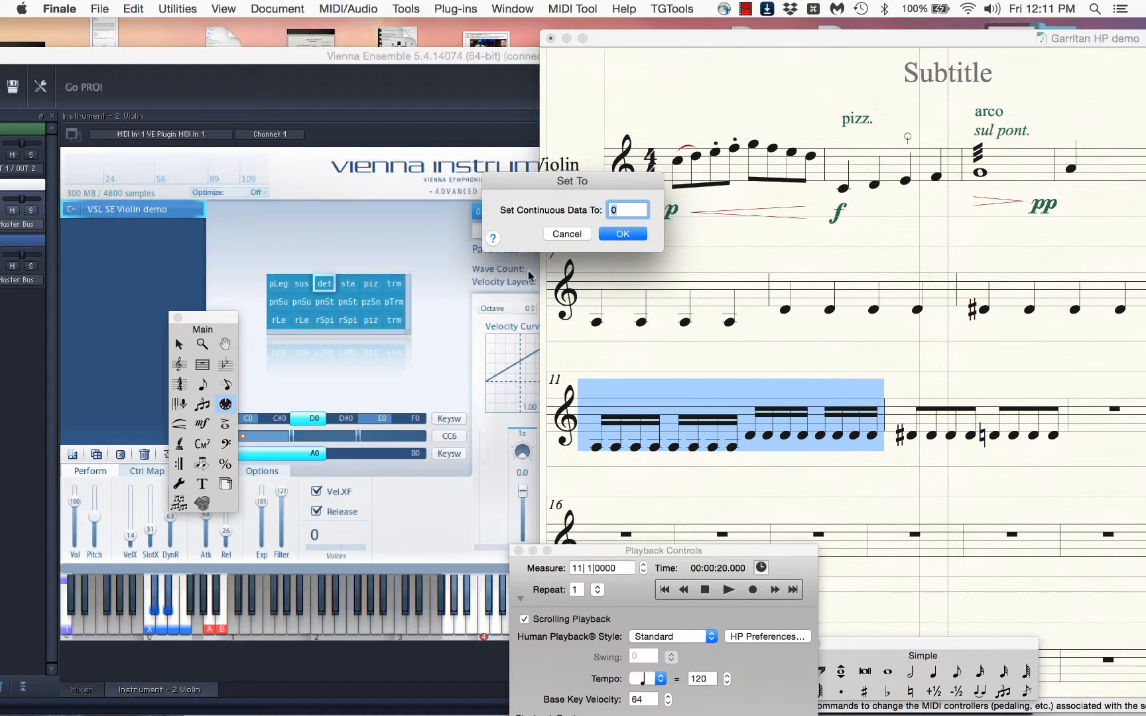
pyautogui.write('100')
pyautogui.press('Return')
pyautogui.click(972, 414)
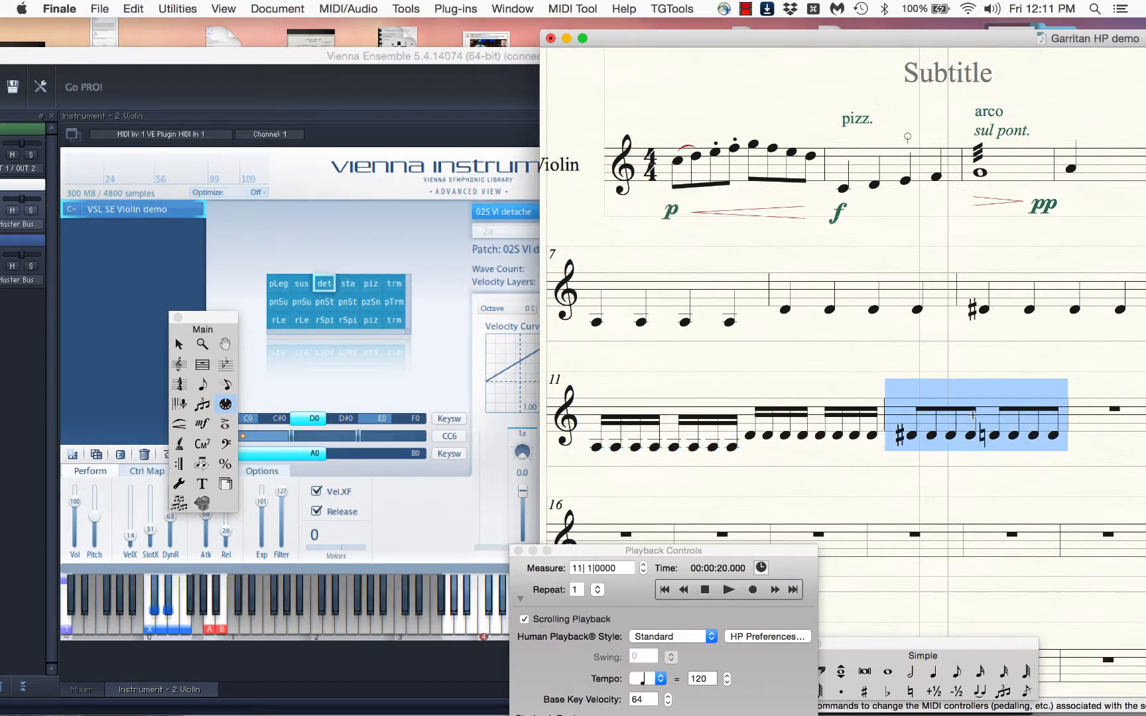
pyautogui.hotkey('ctrl', 's')
pyautogui.write('10')
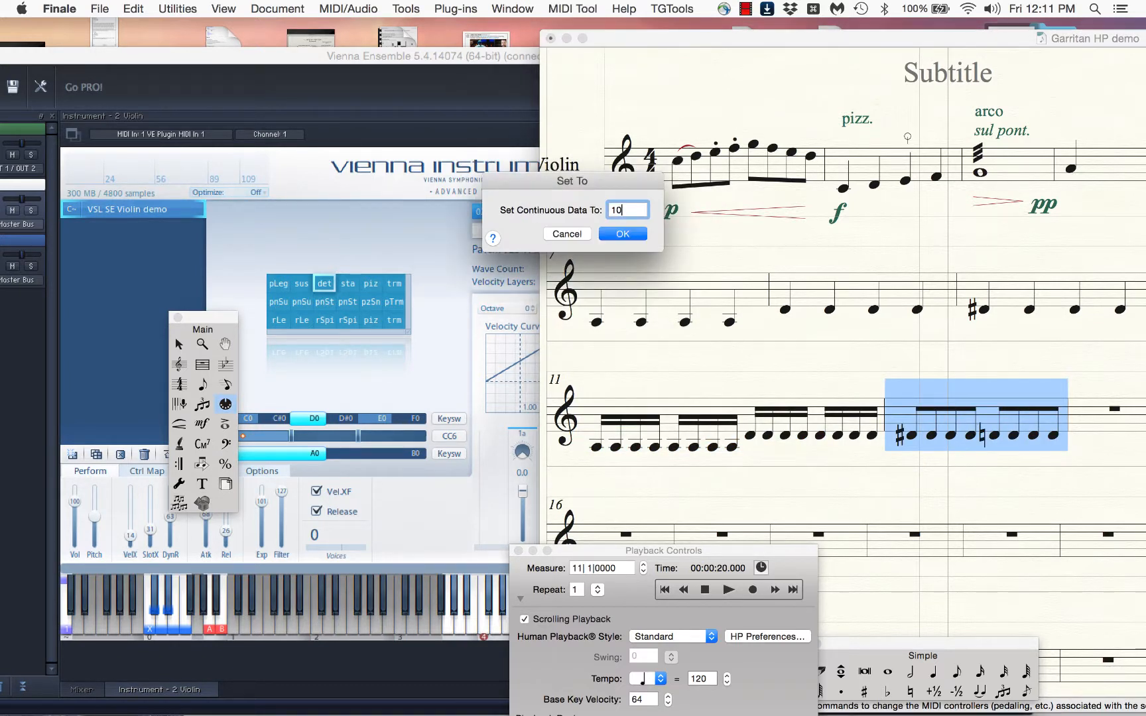
pyautogui.press('Return')
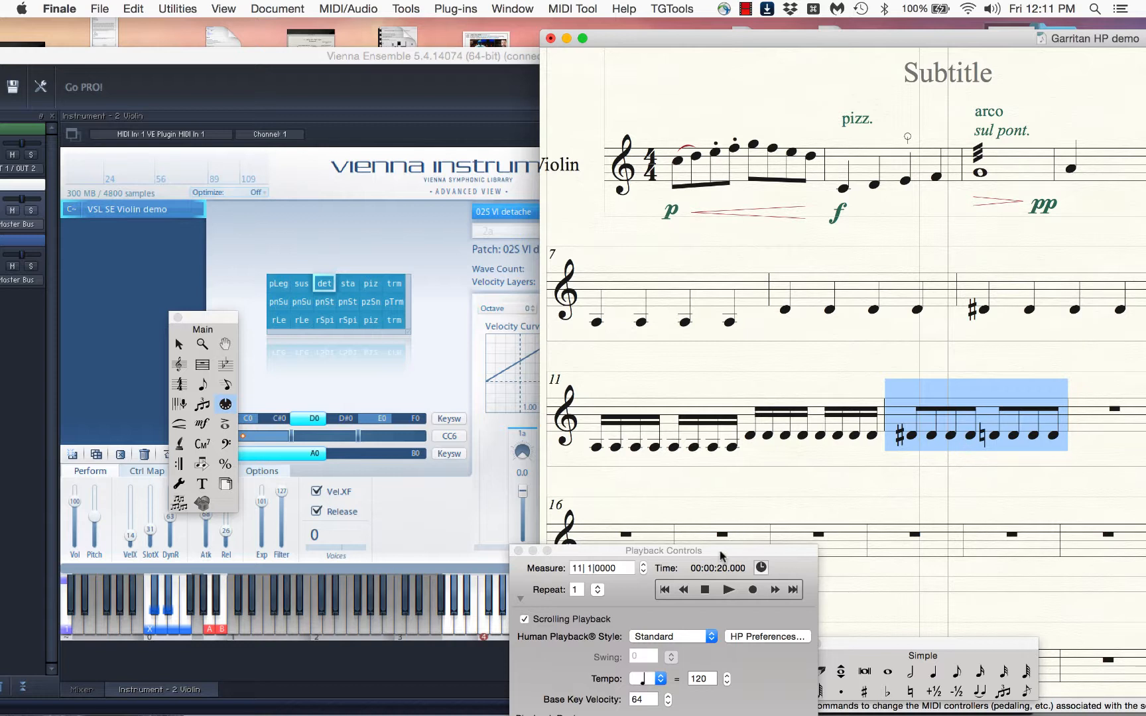
# Play measures 11 and 12 with the continuous data at 10 to hear the normal detache patch
pyautogui.click(705, 590)
pyautogui.click(729, 589)
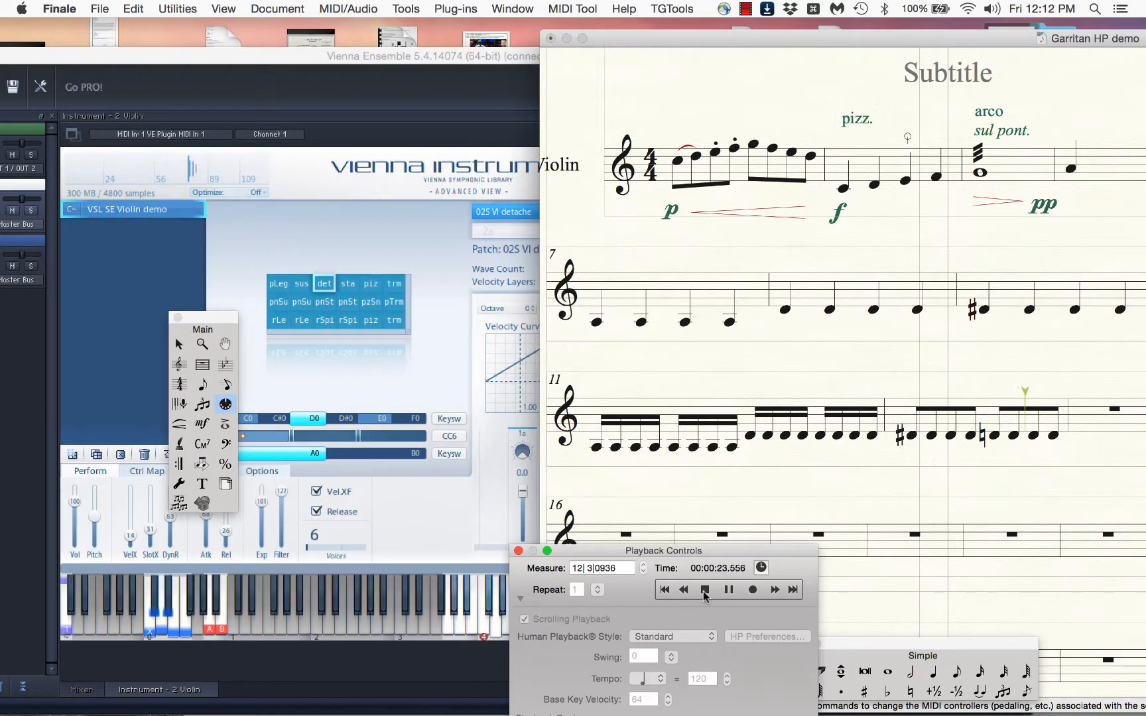
pyautogui.click(705, 592)
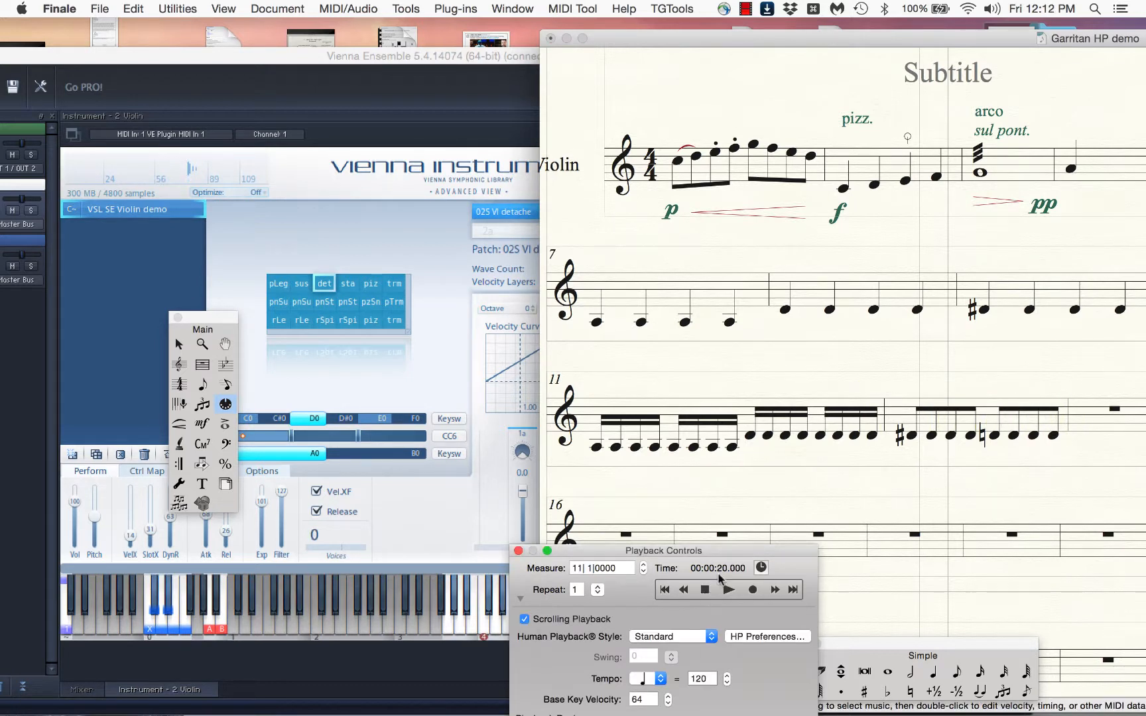
# Set the MIDI continuous data of measure 12 to 100
pyautogui.click(826, 423)
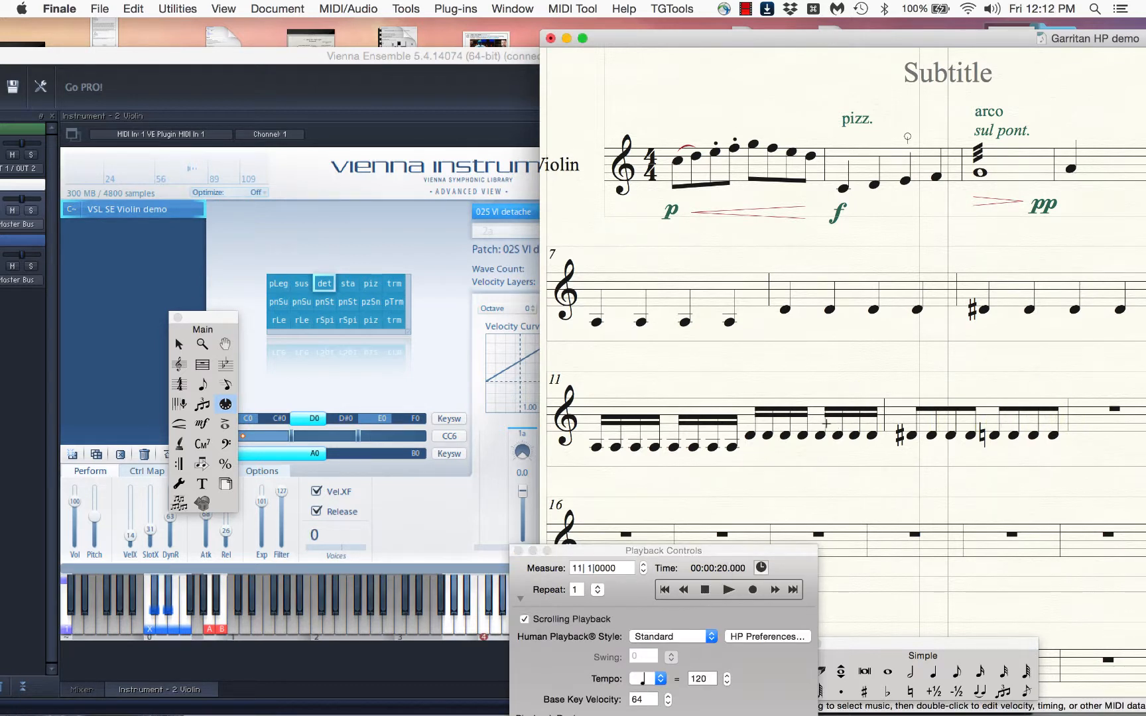
pyautogui.press('Escape')
pyautogui.click(923, 422)
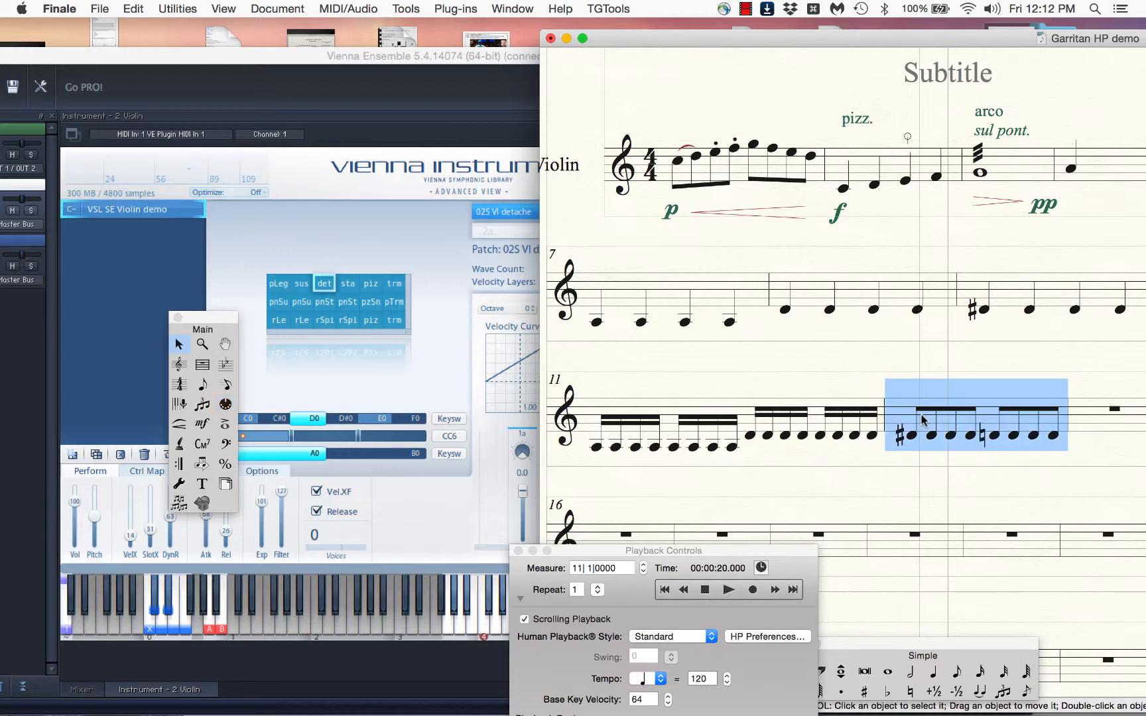
pyautogui.hotkey('ctrl', 'm')
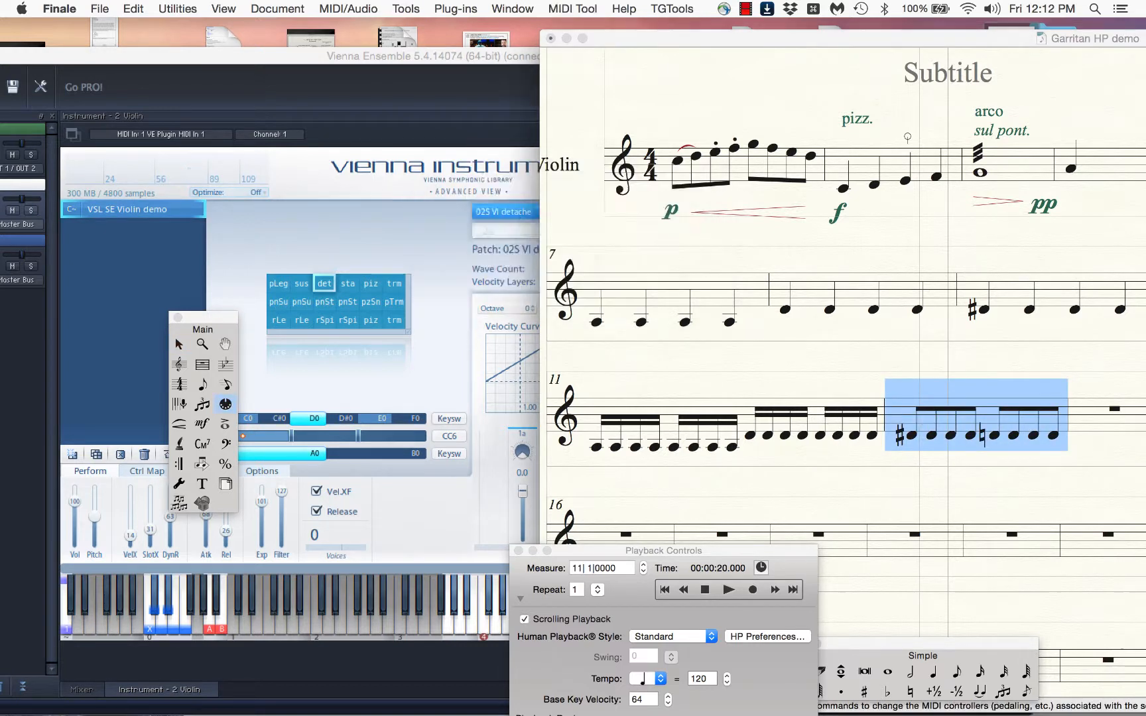
pyautogui.write('100')
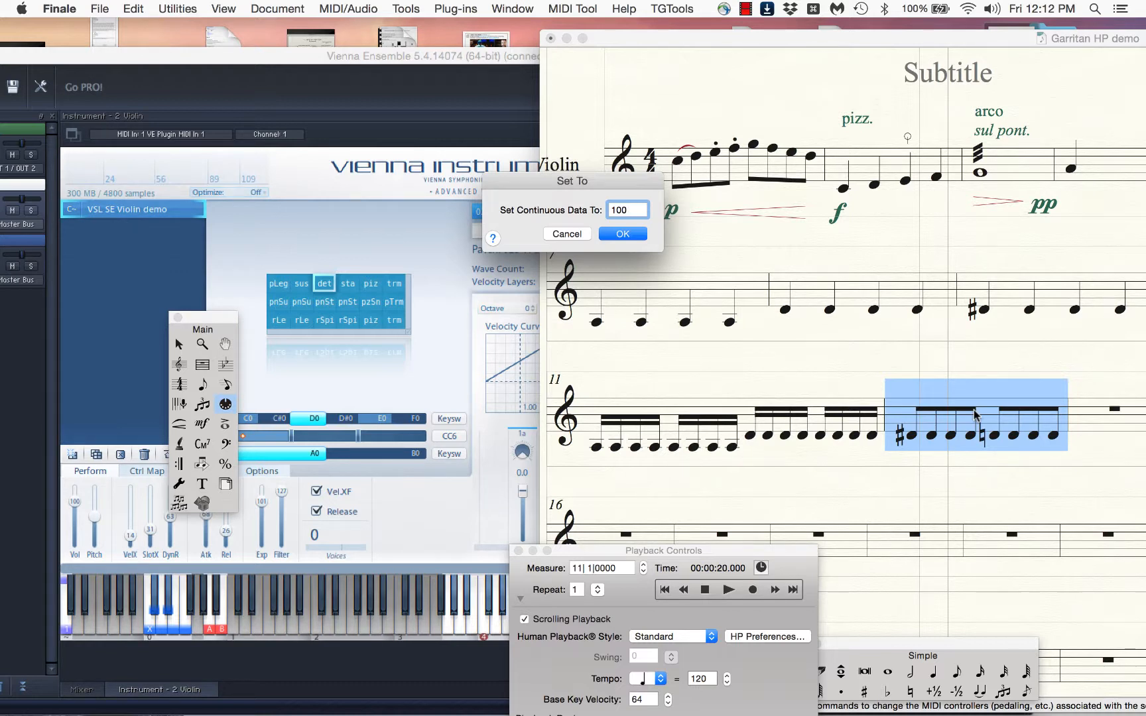
pyautogui.click(635, 238)
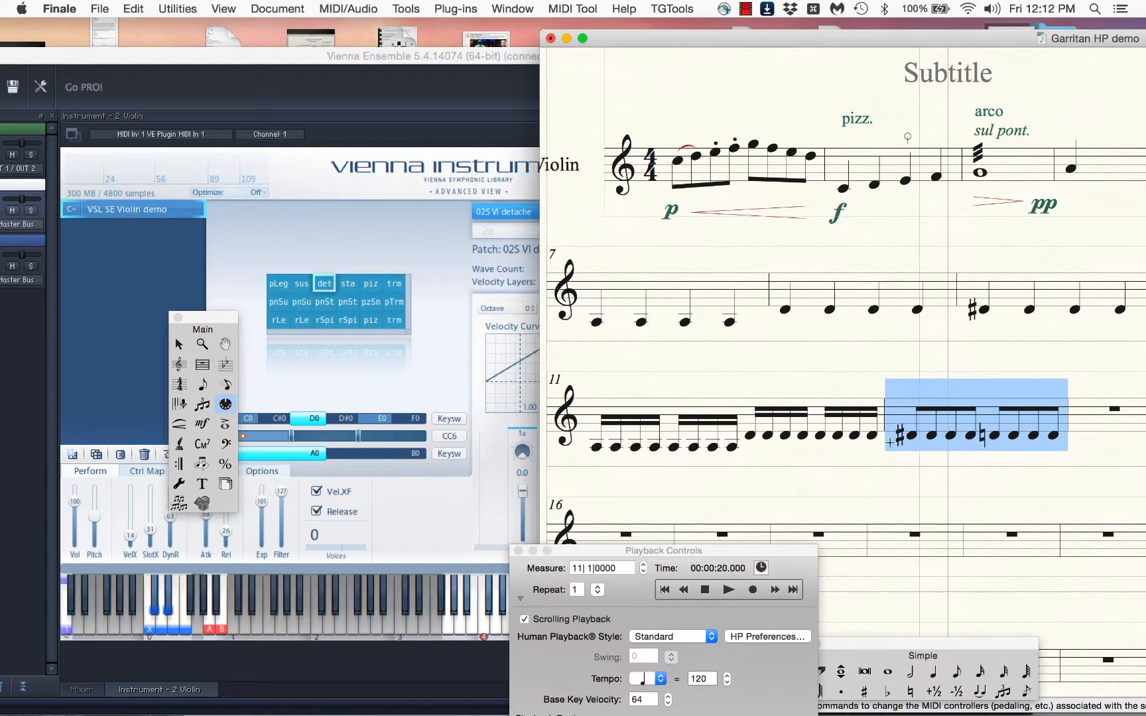
# Play from measure 11 and check which matrix cell the continuous data value of 100 activates
pyautogui.click(709, 591)
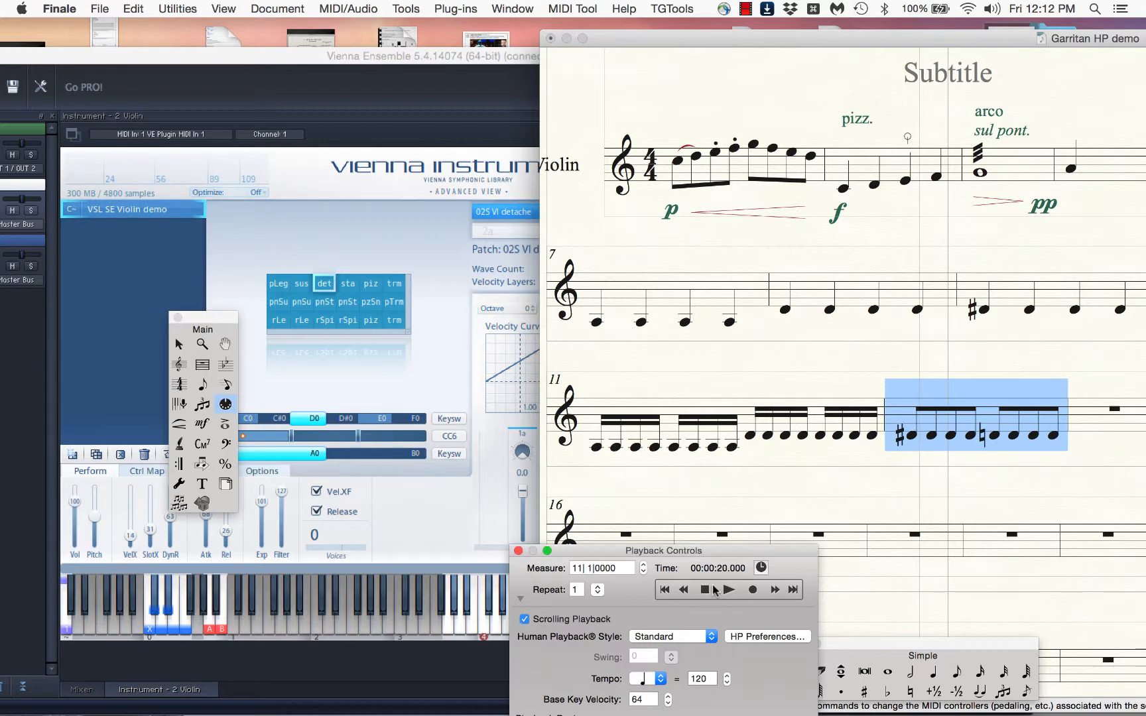
pyautogui.click(728, 590)
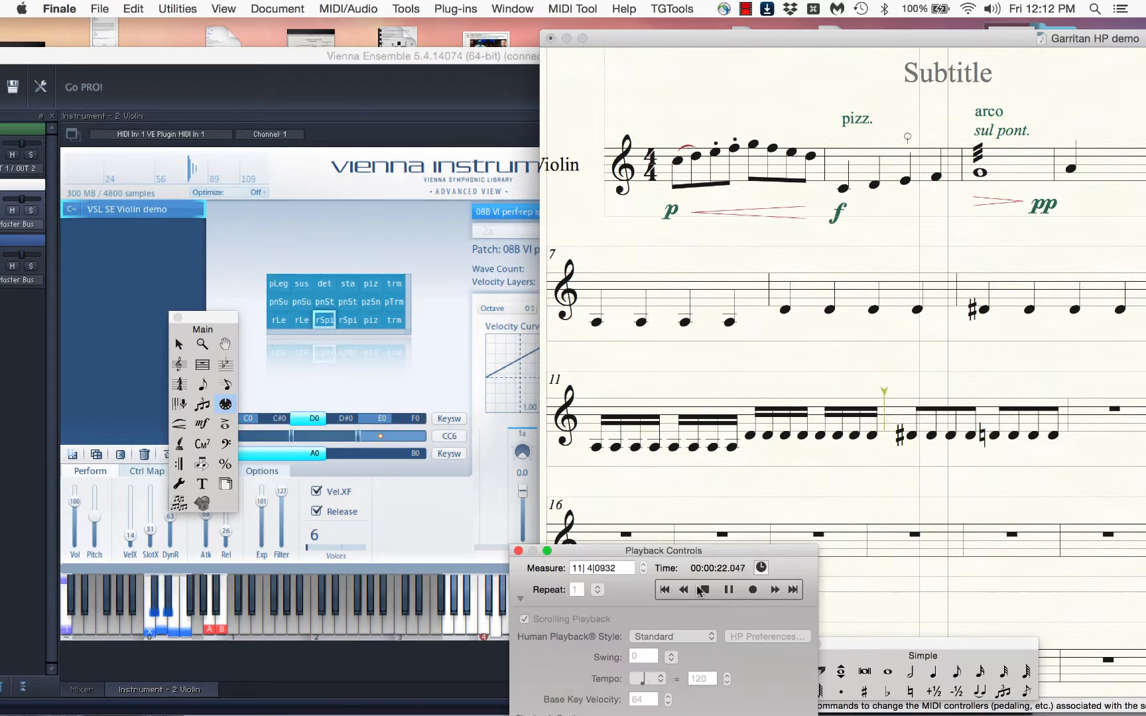
pyautogui.click(705, 589)
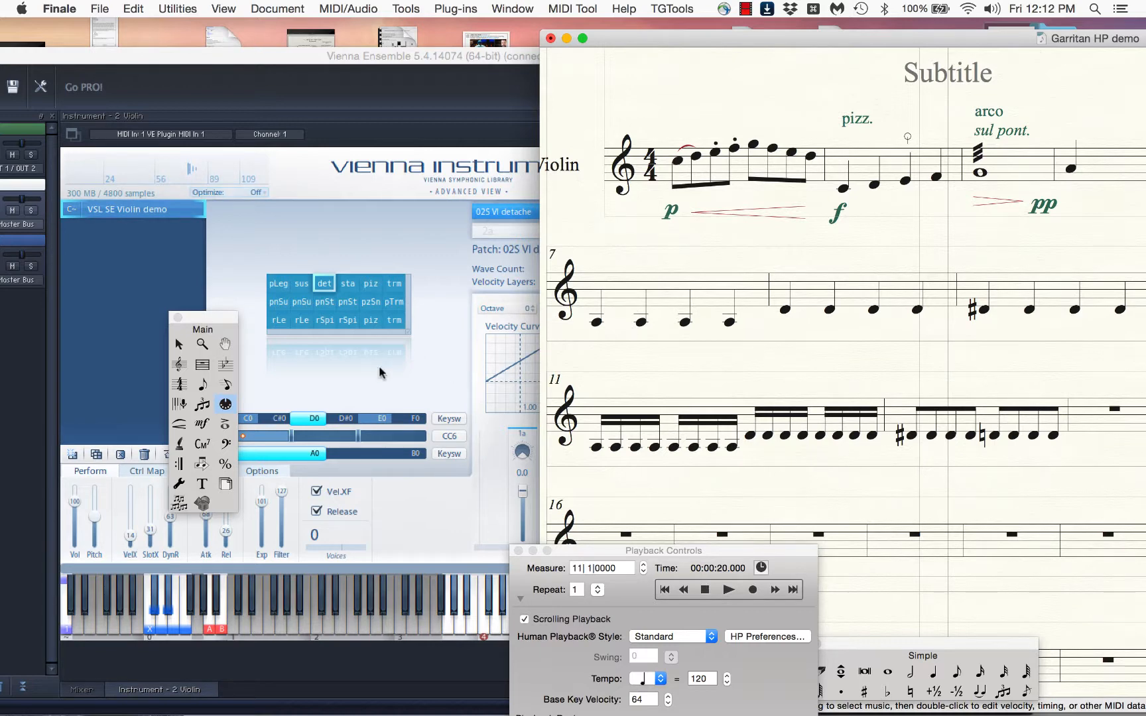
# In Vienna Ensemble, copy the perf-rep legato cell onto the third cell of the matrix's bottom row, and return to the Finale score
pyautogui.click(306, 322)
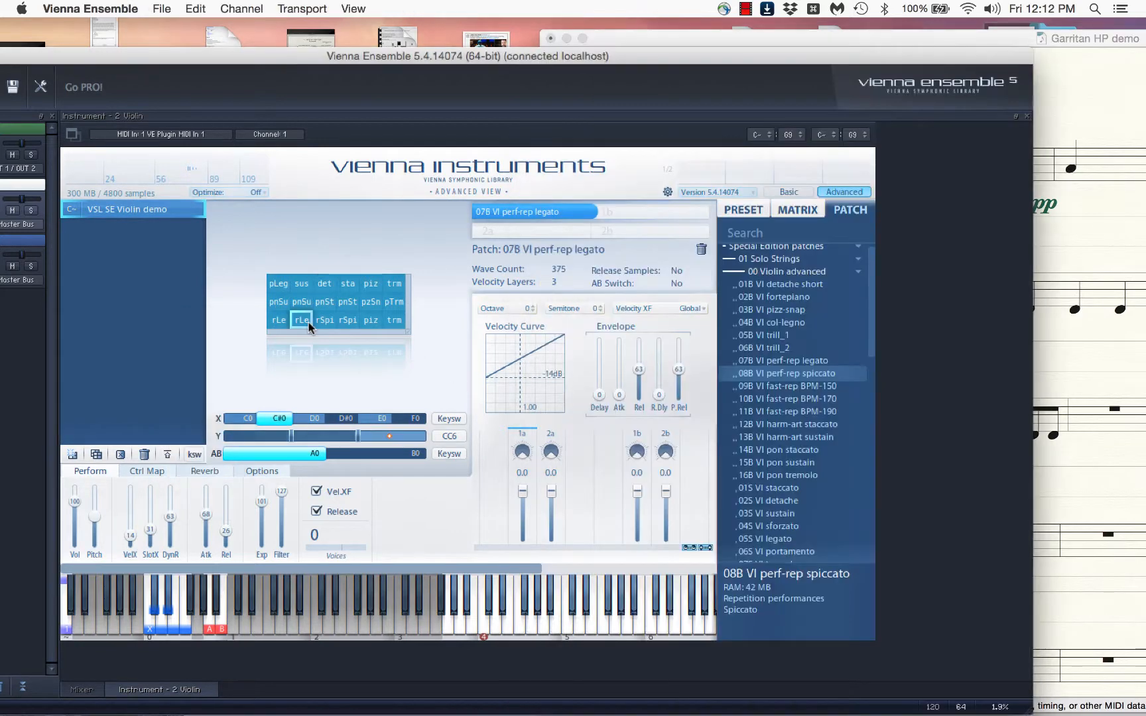
pyautogui.moveTo(302, 321); pyautogui.dragTo(325, 320)
pyautogui.click(1090, 473)
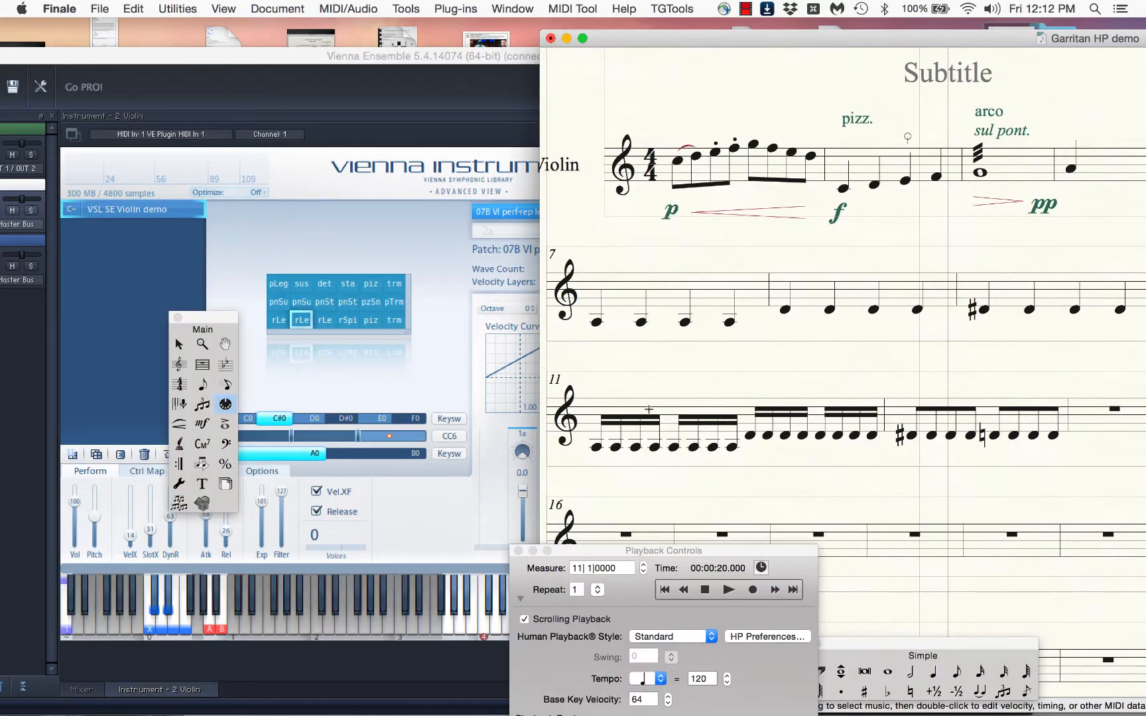
# Play measures 11 and 12 to hear the repetition legato patch in the third column, and stop playback
pyautogui.click(727, 589)
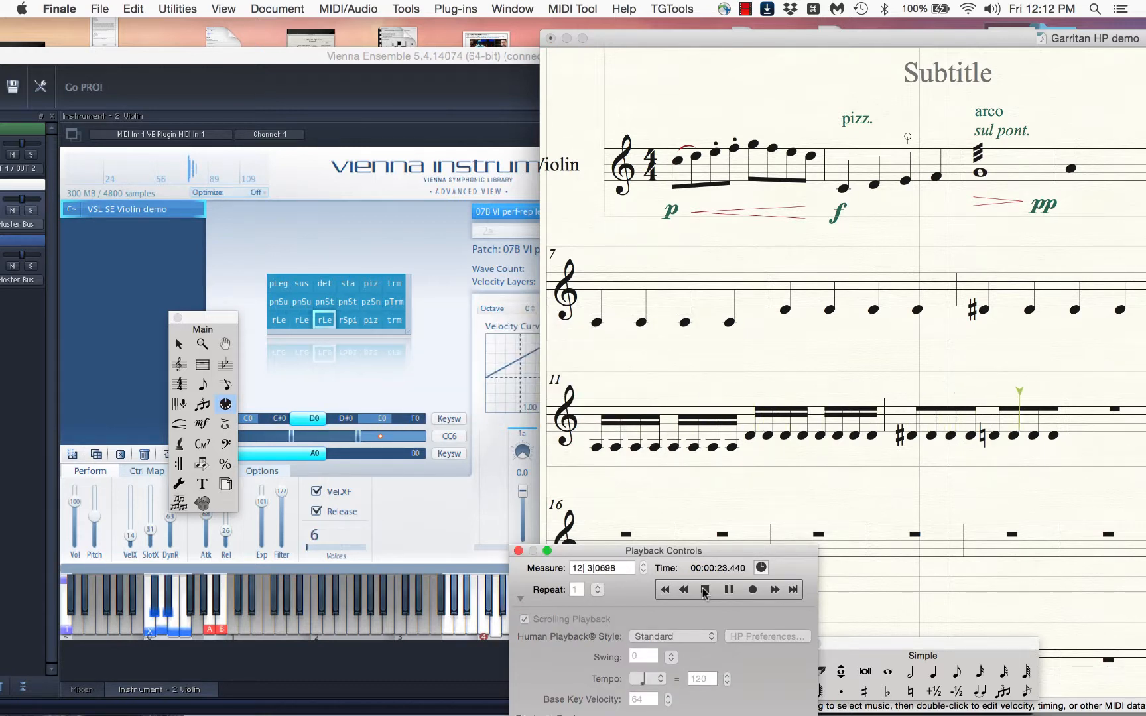
pyautogui.click(705, 590)
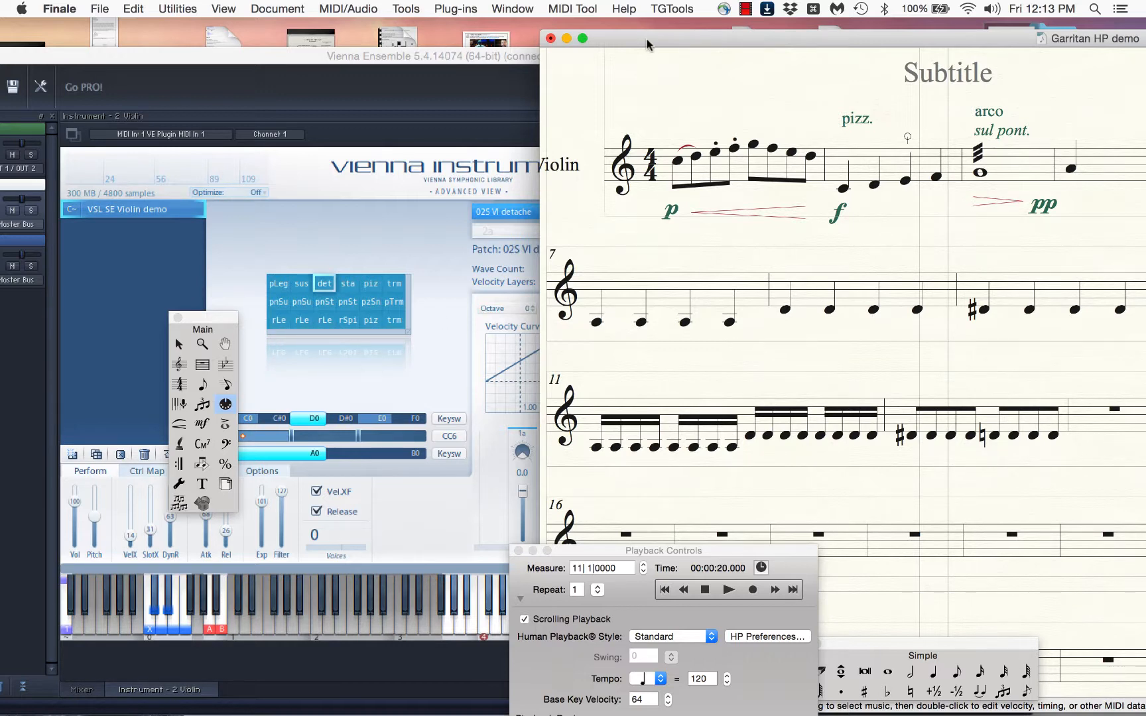
# Reposition the score window so the full page shows over the instrument, and move the Main tool palette clear of the music
pyautogui.moveTo(655, 33); pyautogui.dragTo(273, 22)
pyautogui.moveTo(220, 320); pyautogui.dragTo(1022, 232)
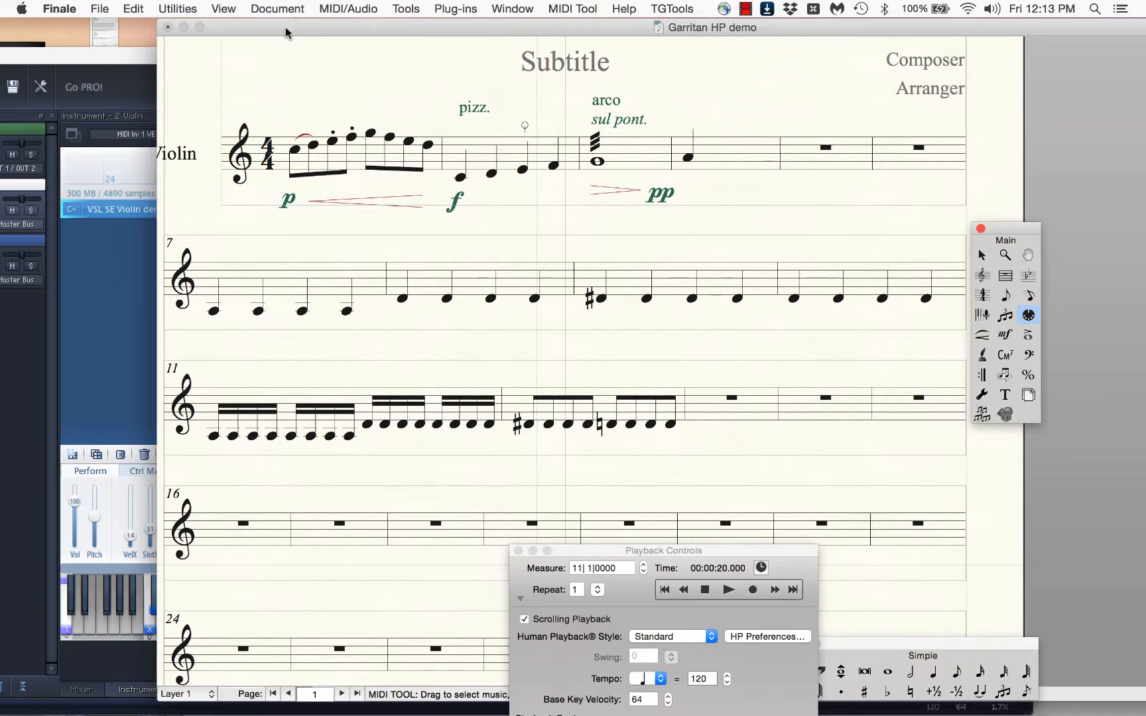
pyautogui.moveTo(287, 31); pyautogui.dragTo(779, 39)
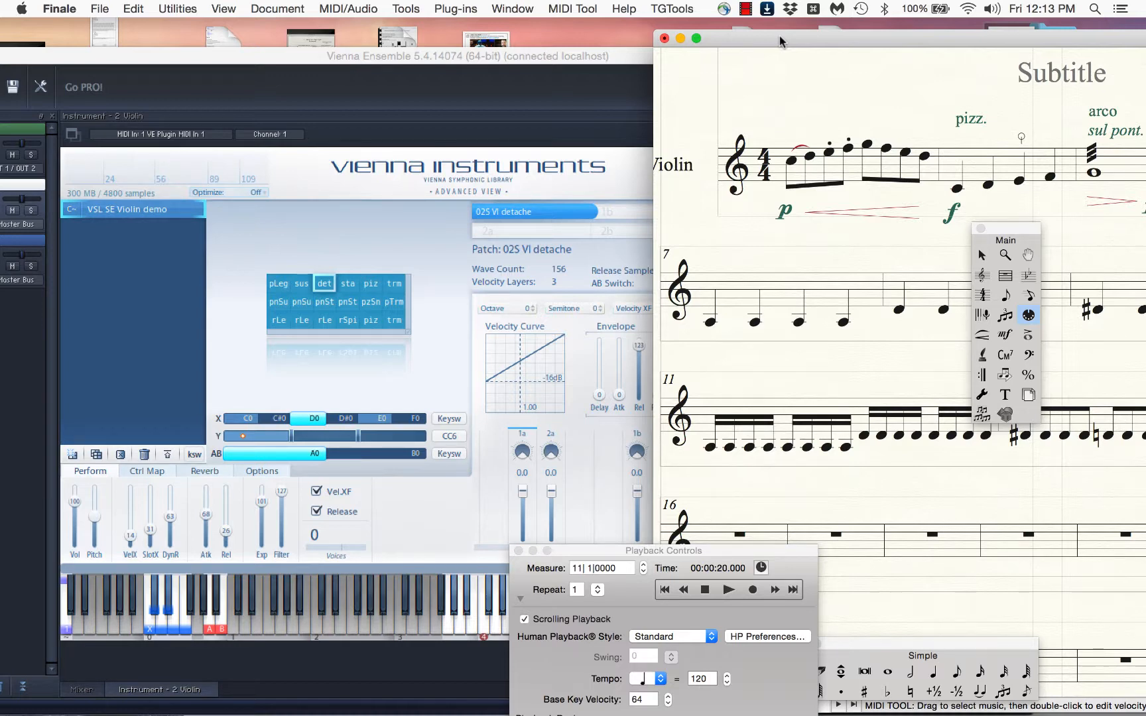
pyautogui.moveTo(779, 35); pyautogui.dragTo(307, 2)
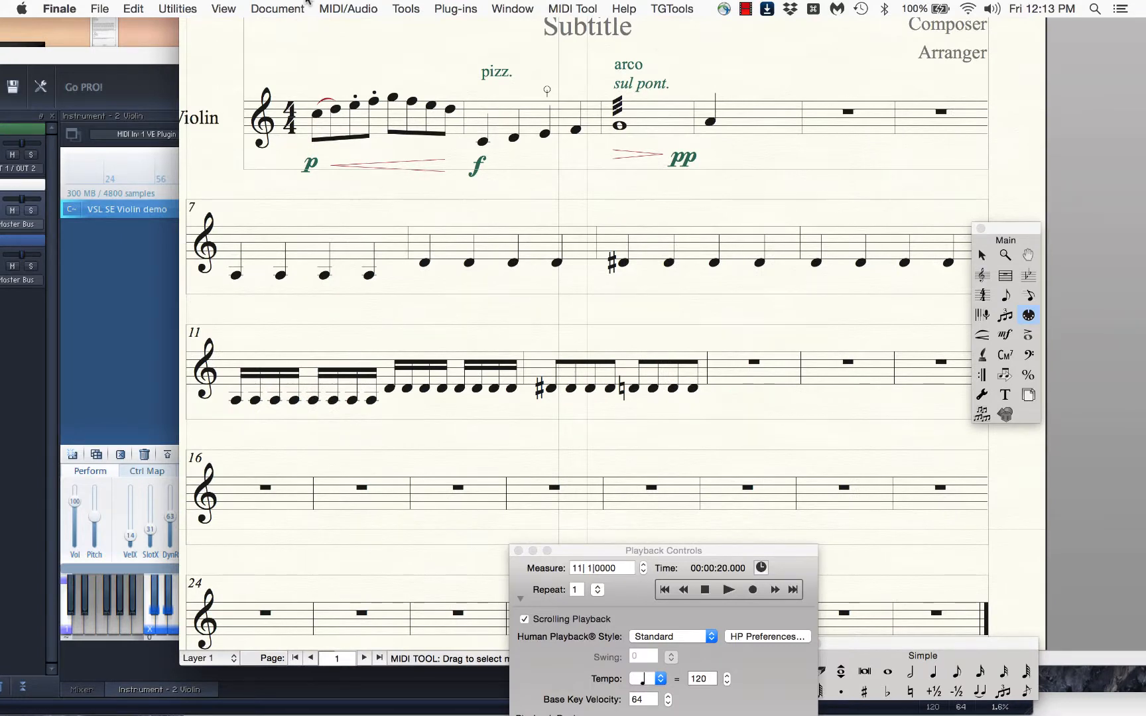